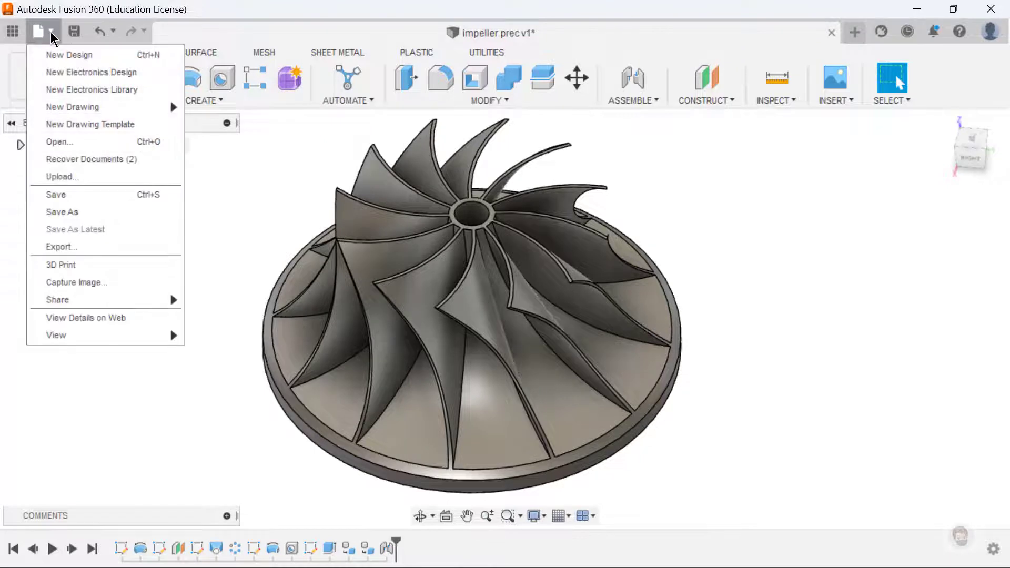
# - Create a new design and start a sketch on the vertical front (XZ) plane
pyautogui.click(65, 54)
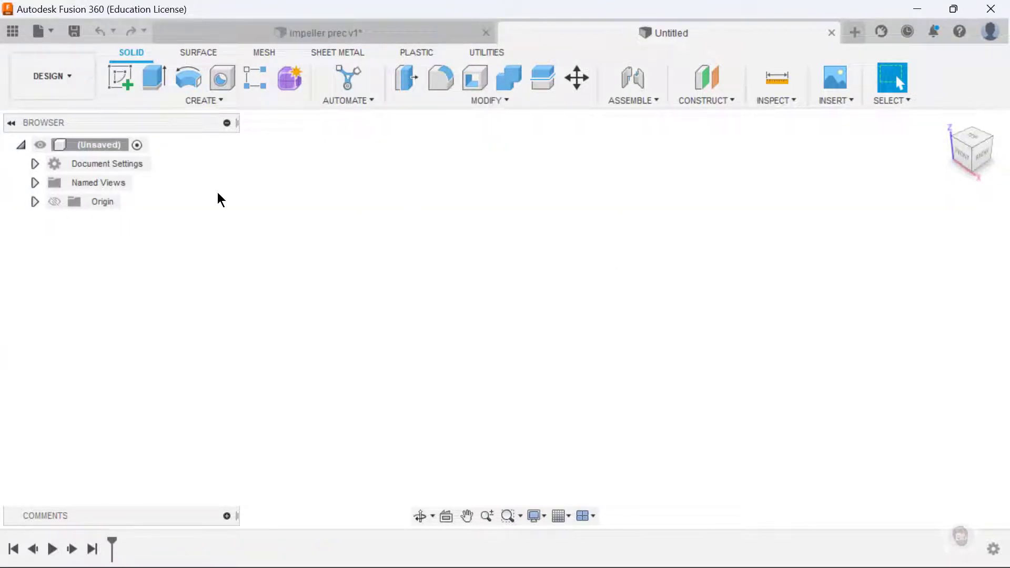
pyautogui.click(120, 78)
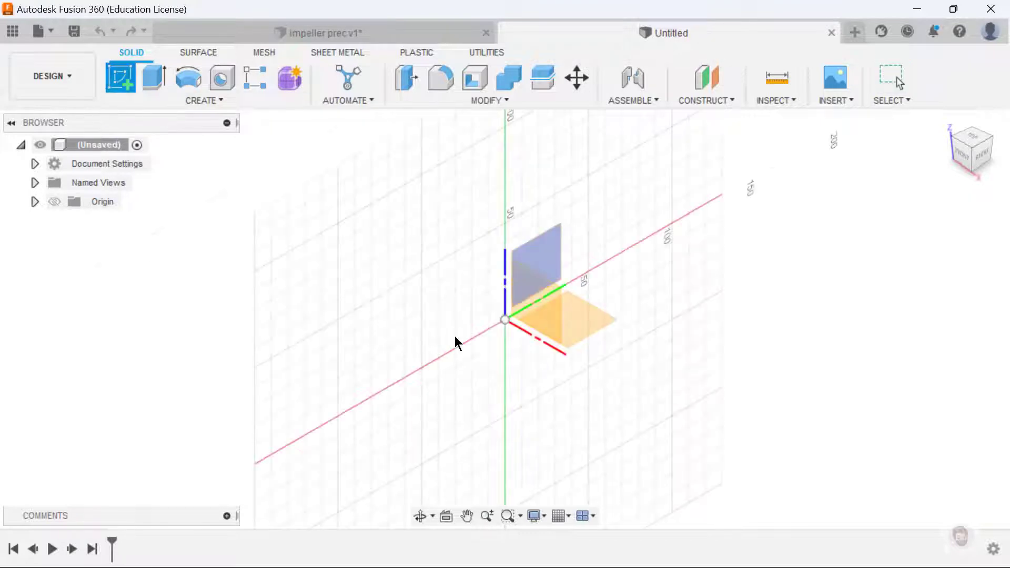
pyautogui.click(526, 286)
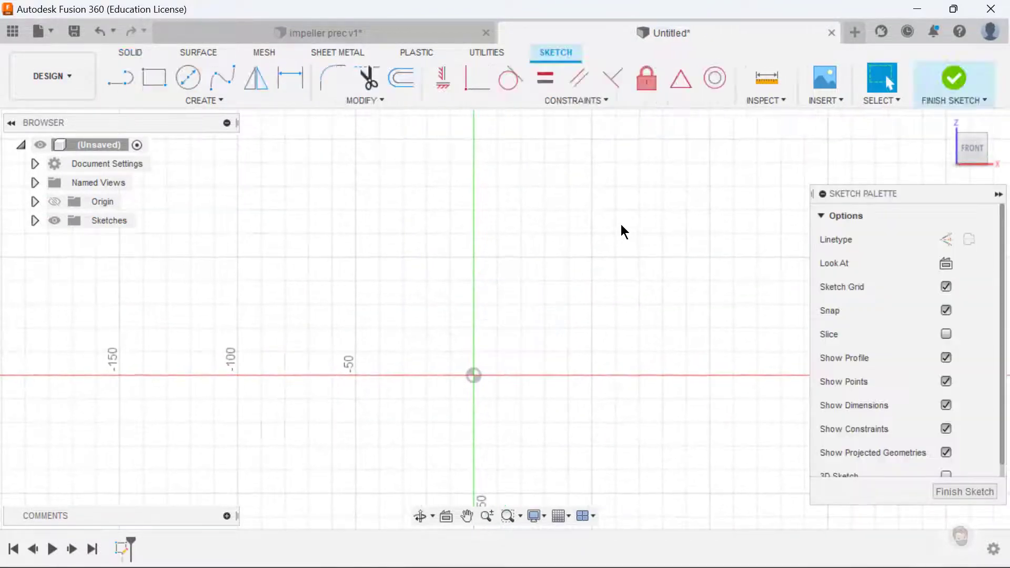
# - Draw an 80 mm vertical line upward from the origin
pyautogui.click(123, 80)
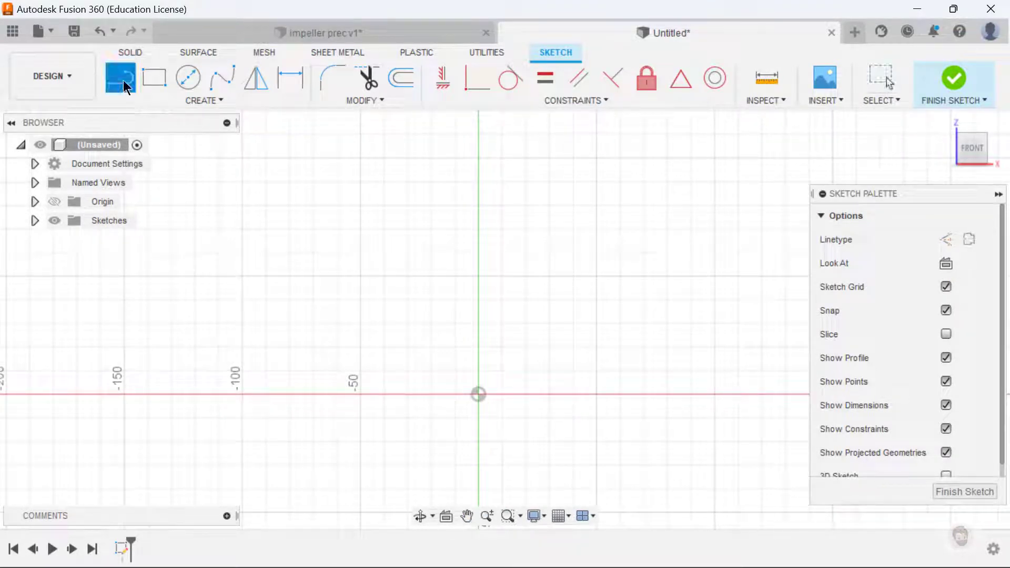
pyautogui.click(479, 394)
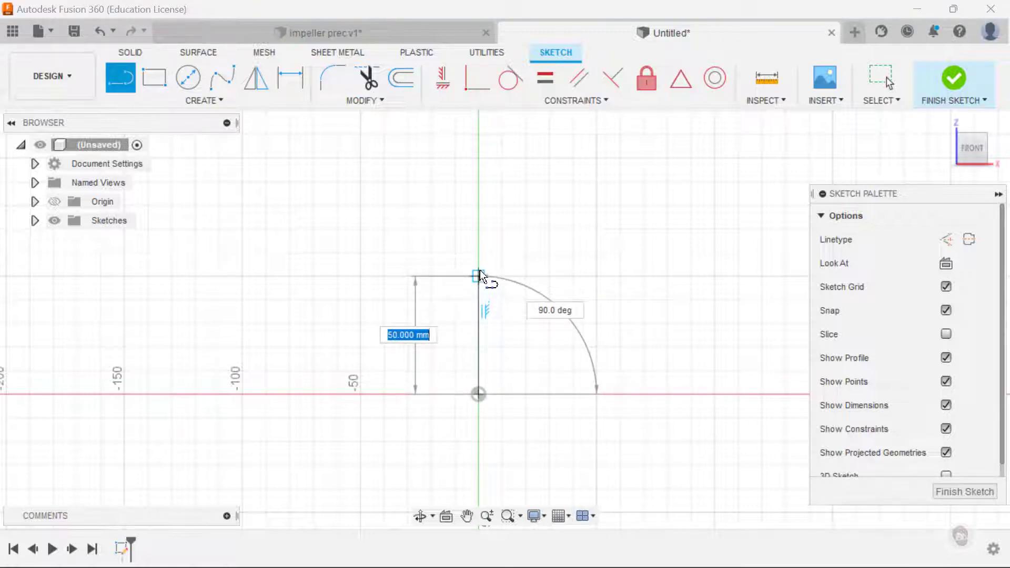
pyautogui.write('80')
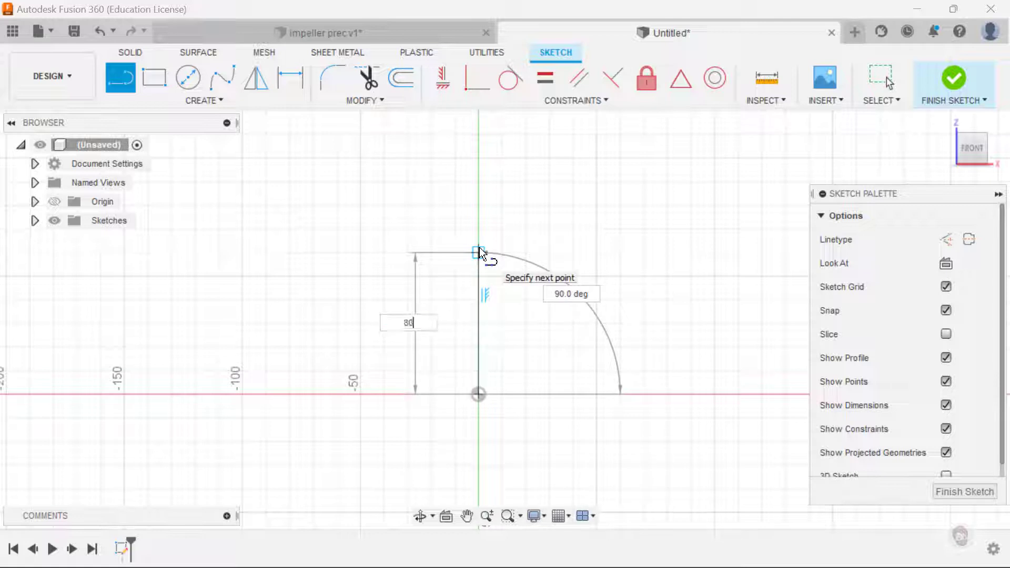
pyautogui.press('Tab')
pyautogui.click(478, 247)
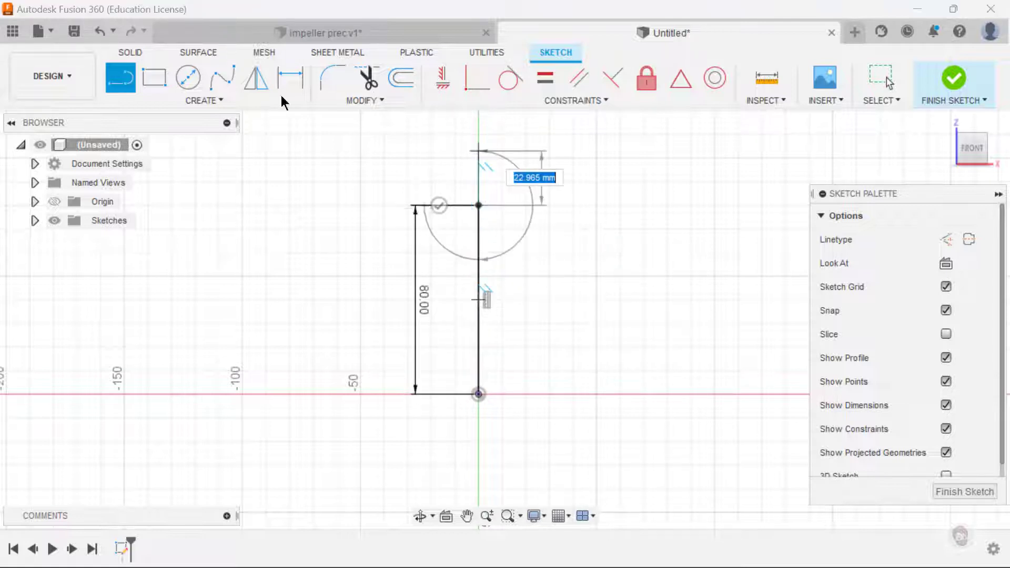
pyautogui.click(439, 205)
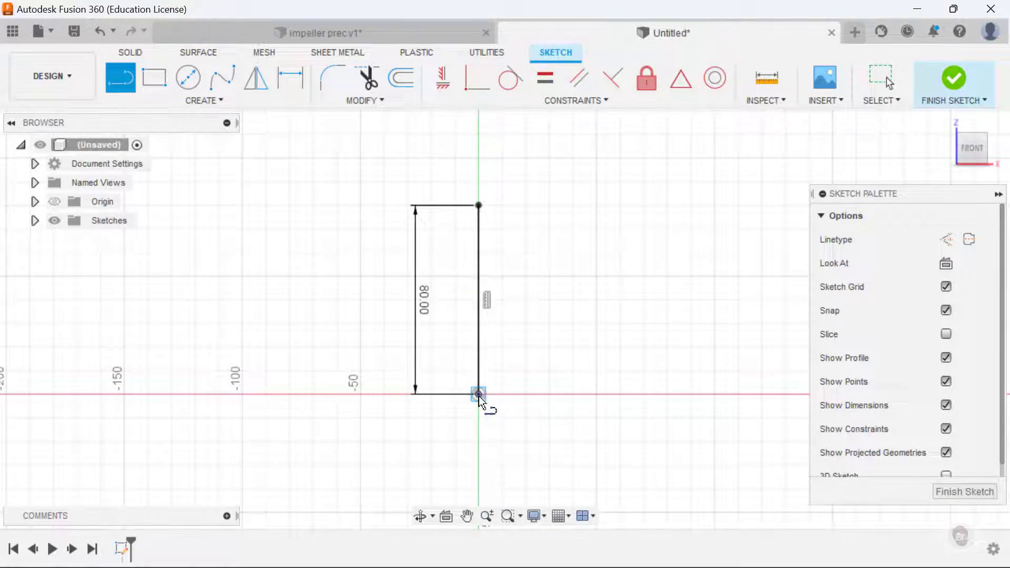
# - Draw a 90 mm horizontal line from the origin in the positive X direction
pyautogui.click(479, 394)
pyautogui.moveTo(600, 295); pyautogui.dragTo(500, 298, button='middle')
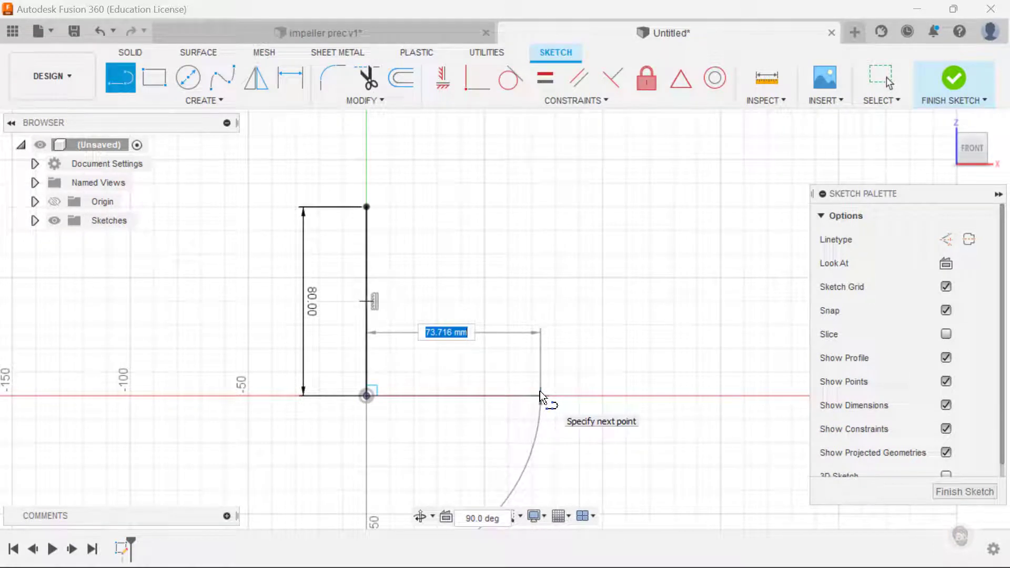
pyautogui.write('90')
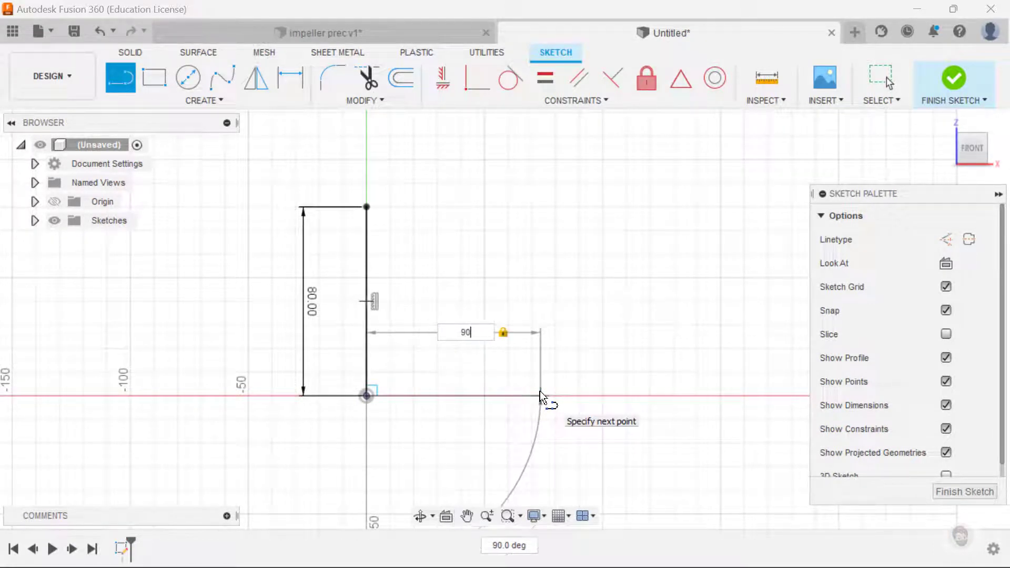
pyautogui.press('Return')
pyautogui.press('Escape')
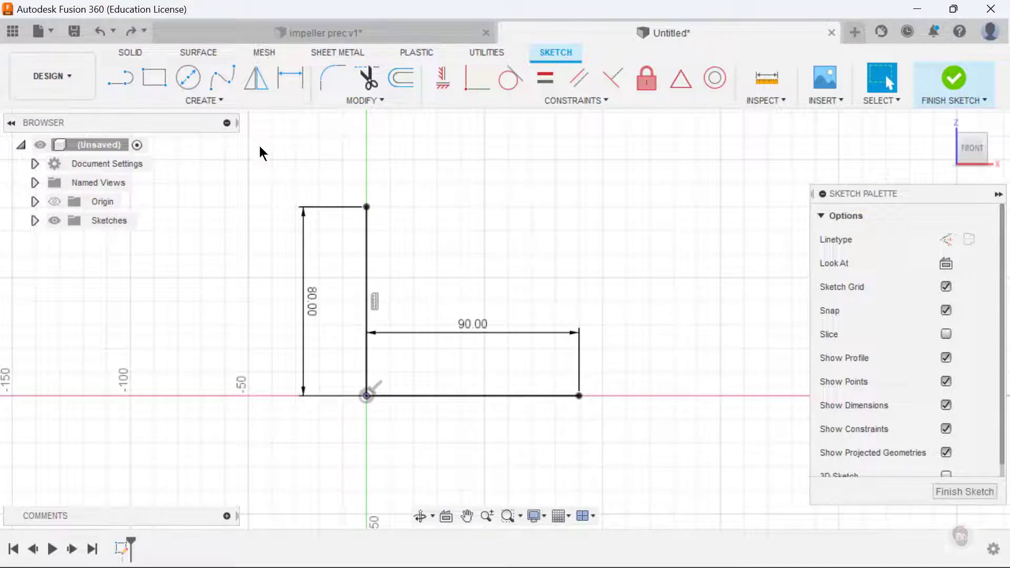
# - Draw two short lines about 10 mm long: one outward from the vertical line's upper end, one upward from the horizontal line's outer end
pyautogui.press('l')
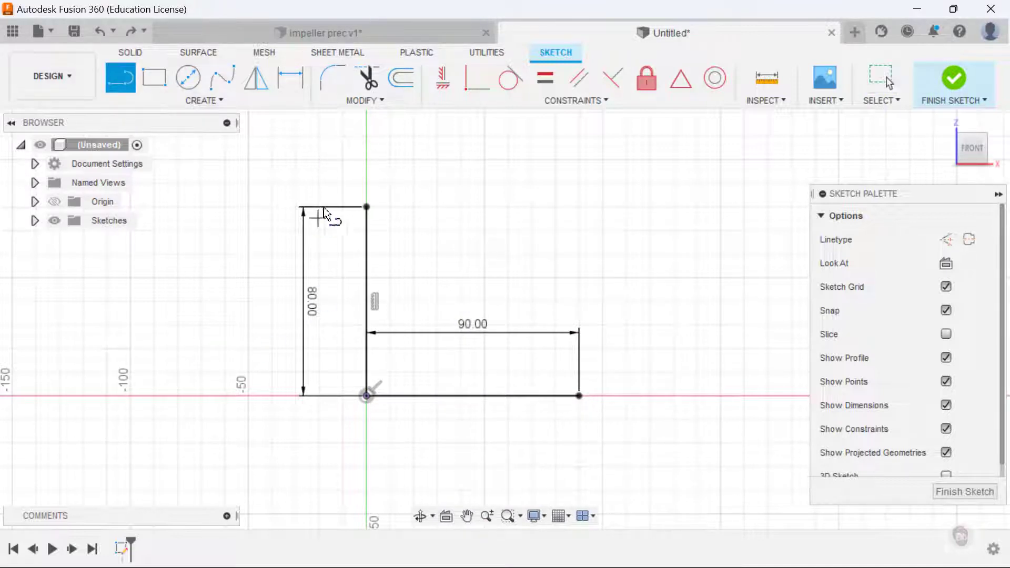
pyautogui.click(367, 208)
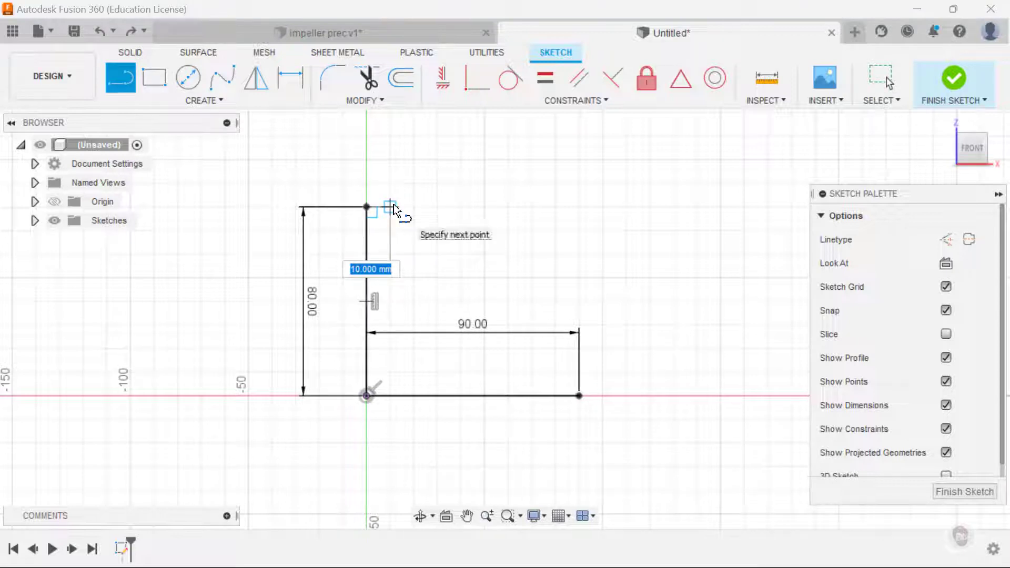
pyautogui.click(391, 207)
pyautogui.moveTo(391, 208); pyautogui.dragTo(395, 167)
pyautogui.press('Escape')
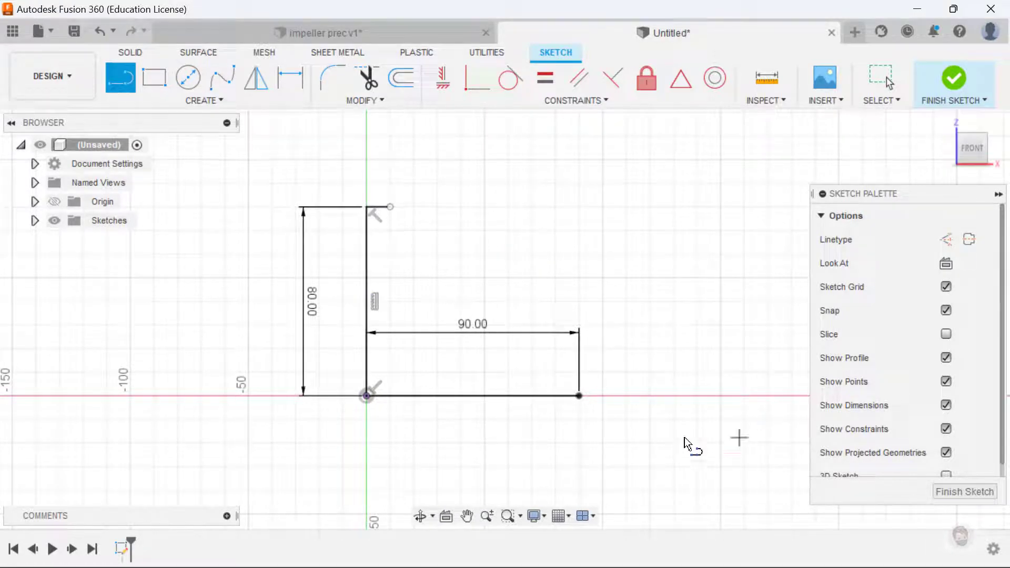
pyautogui.click(579, 395)
pyautogui.click(579, 374)
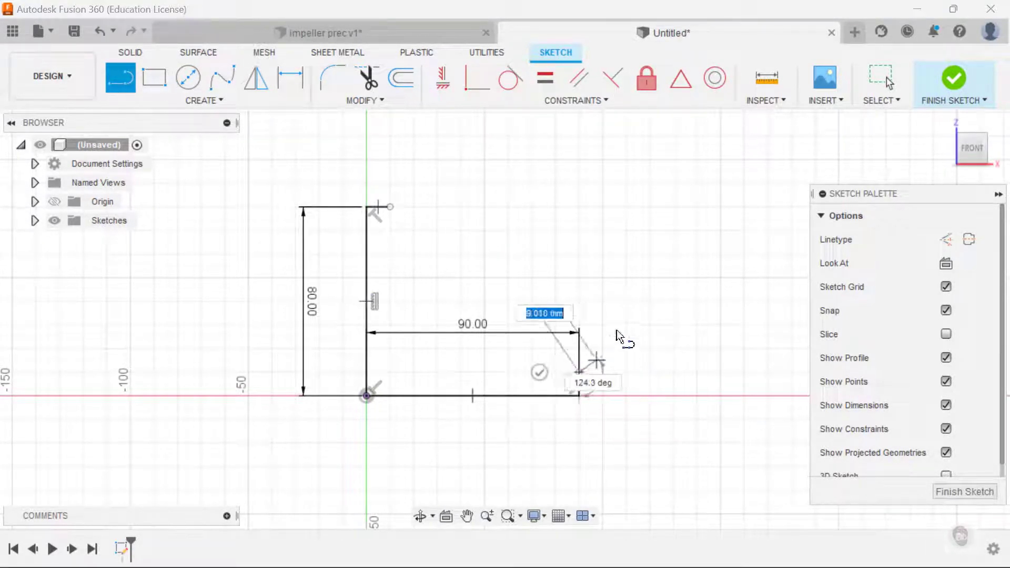
pyautogui.press('Escape')
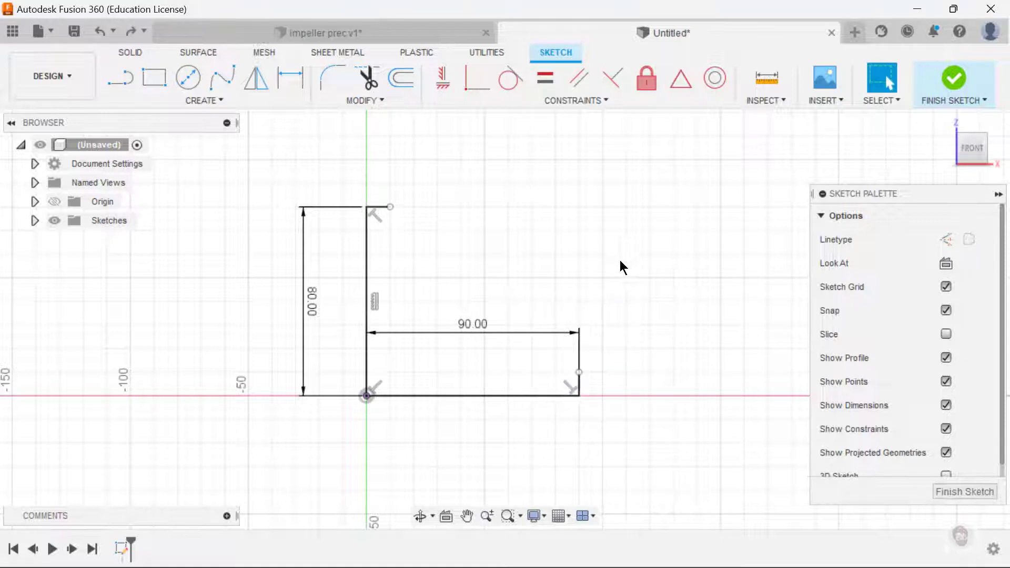
# - Dimension the short upper horizontal line and the short outer vertical line at 10 mm each
pyautogui.click(289, 78)
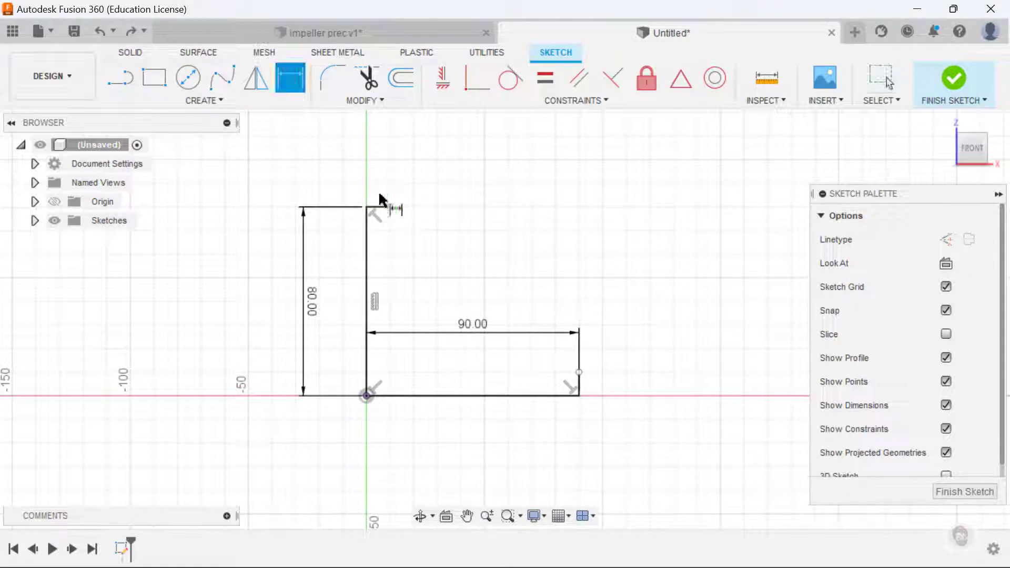
pyautogui.click(382, 209)
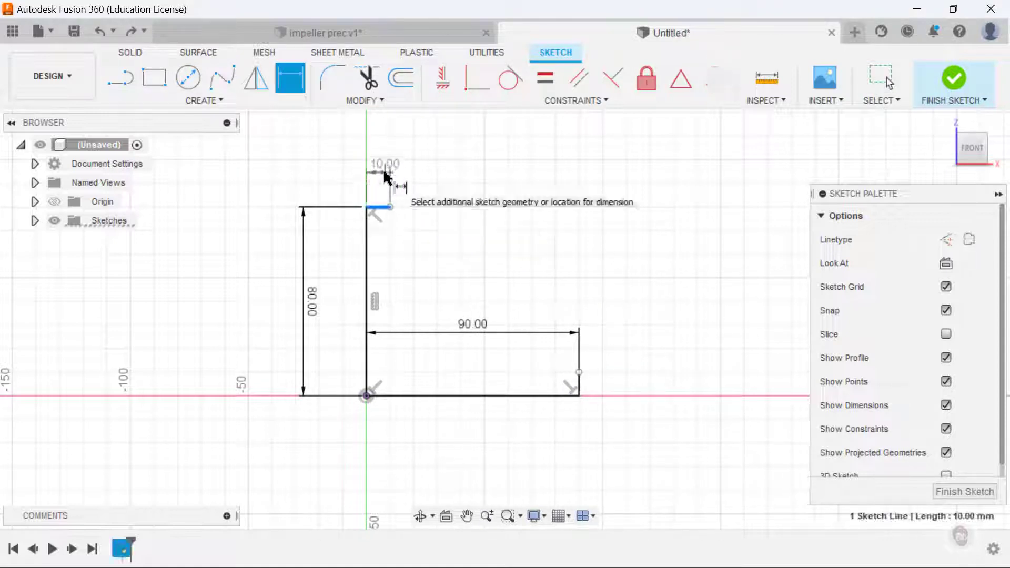
pyautogui.click(387, 181)
pyautogui.press('Return')
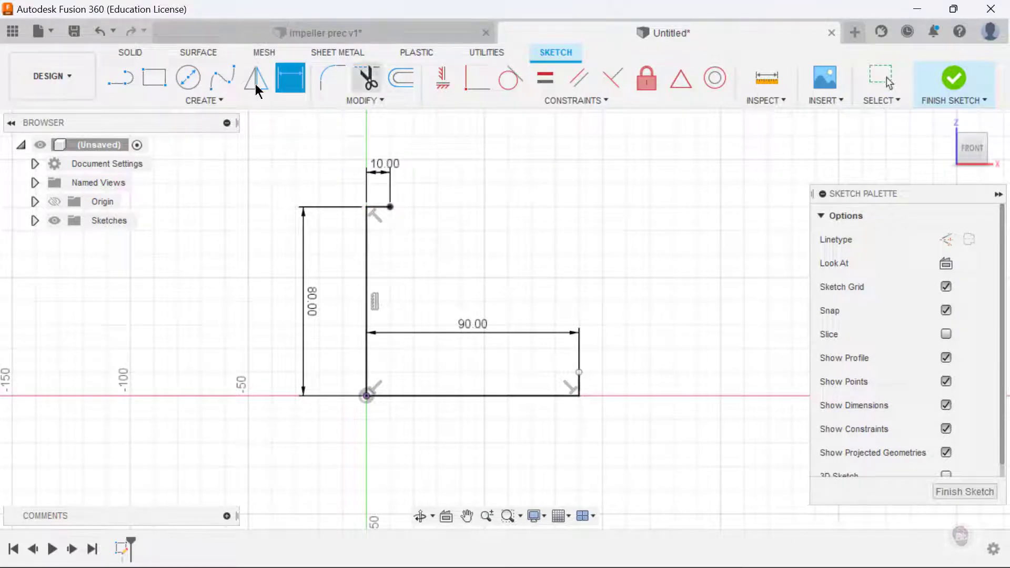
pyautogui.click(580, 384)
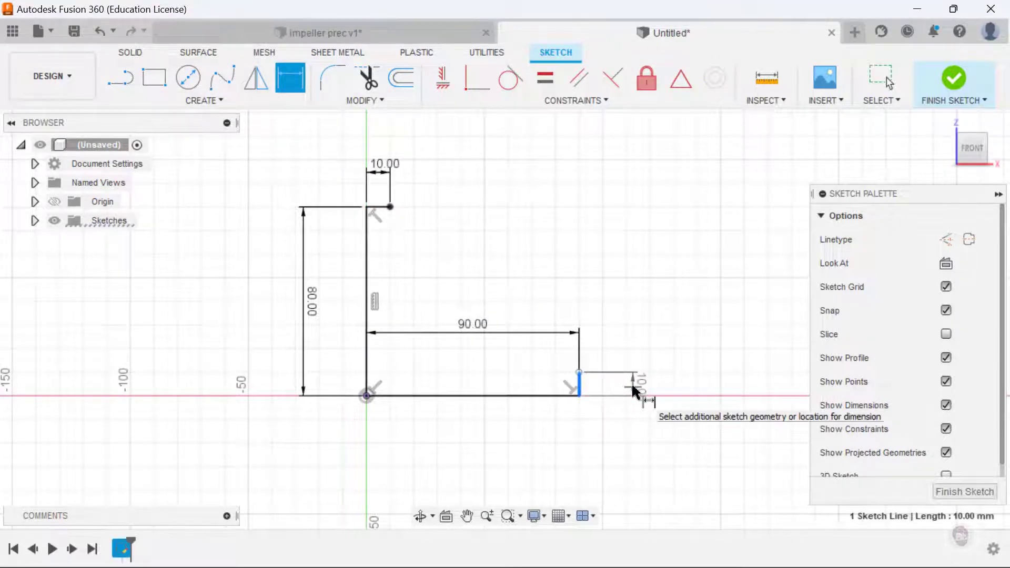
pyautogui.click(636, 388)
pyautogui.press('Return')
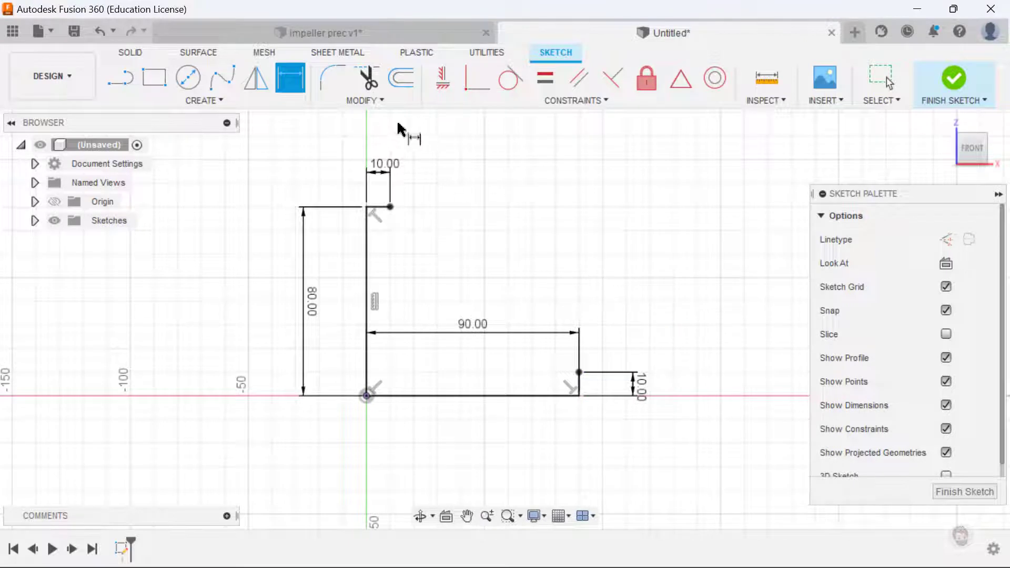
# - Close the profile with a three-point arc between the short lines' free ends, curving inward toward the origin
pyautogui.click(200, 103)
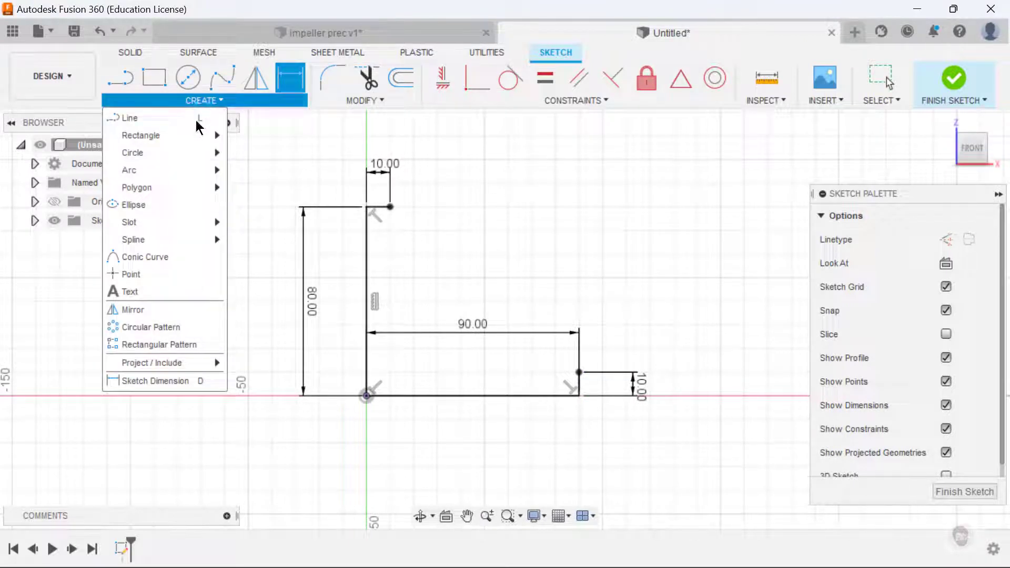
pyautogui.moveTo(211, 170)
pyautogui.click(278, 179)
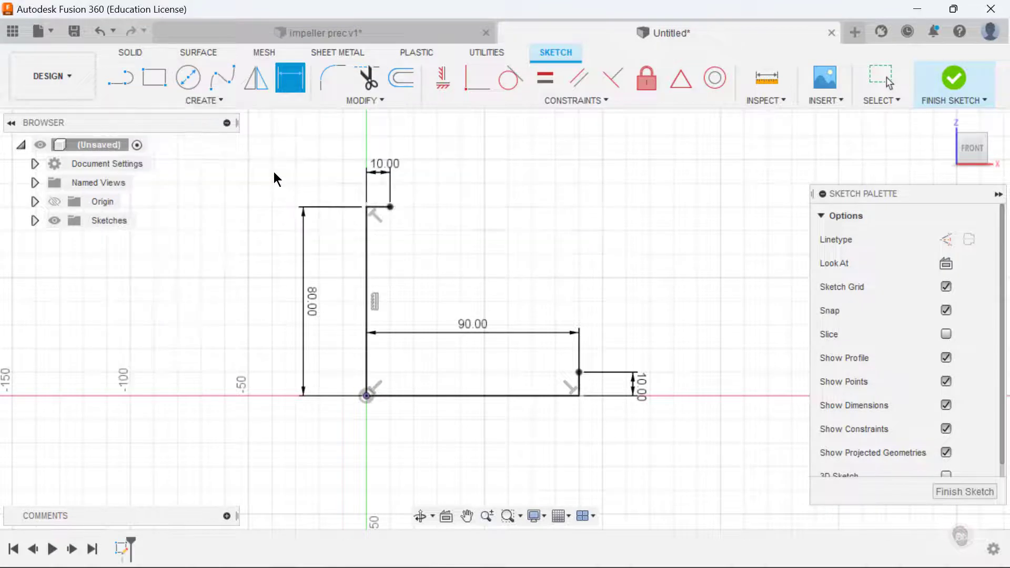
pyautogui.click(390, 207)
pyautogui.click(579, 372)
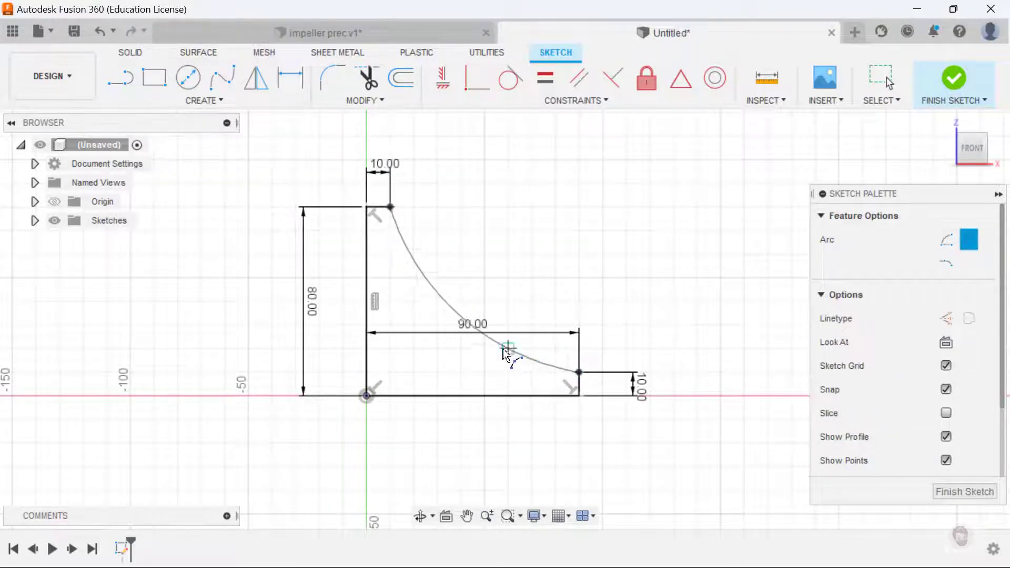
pyautogui.click(503, 349)
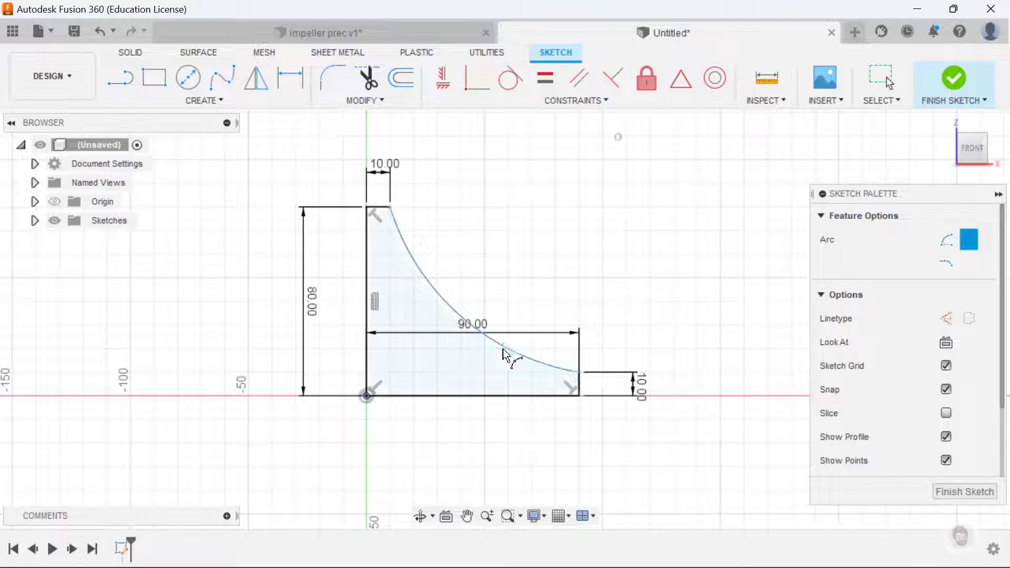
# - Set the arc's radius to 80 mm and finish the sketch
pyautogui.click(290, 78)
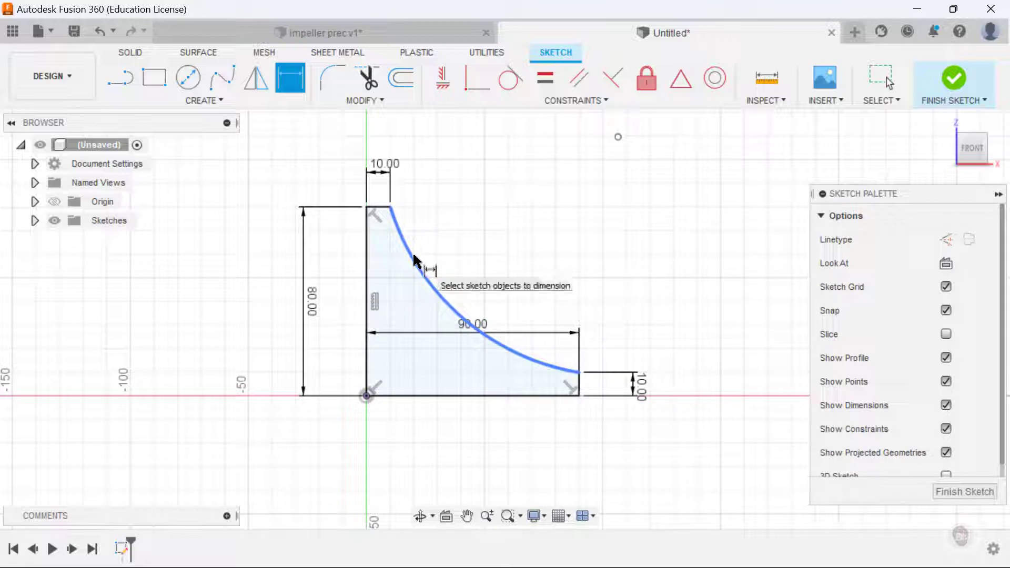
pyautogui.click(416, 260)
pyautogui.click(513, 231)
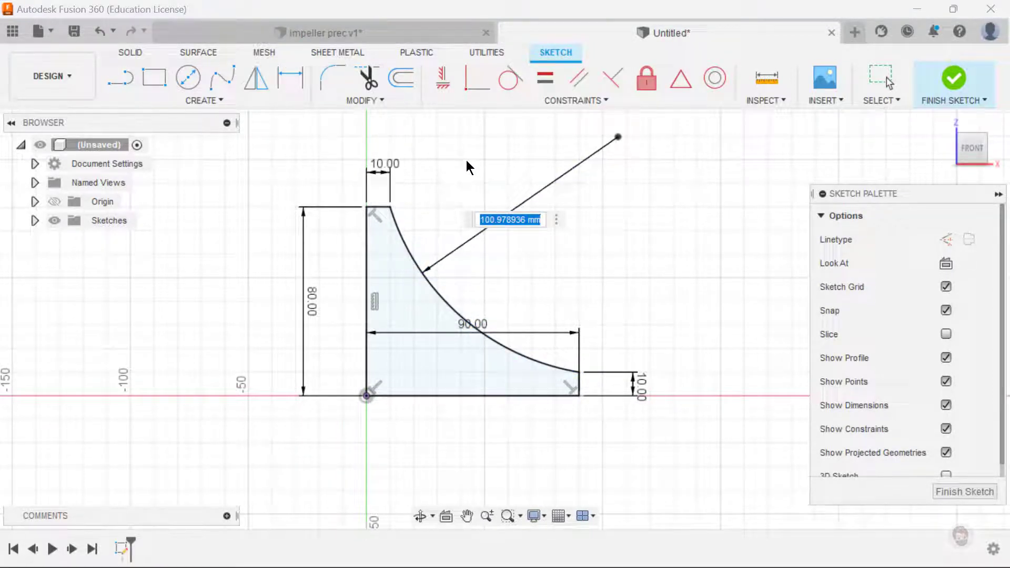
pyautogui.write('80')
pyautogui.press('Return')
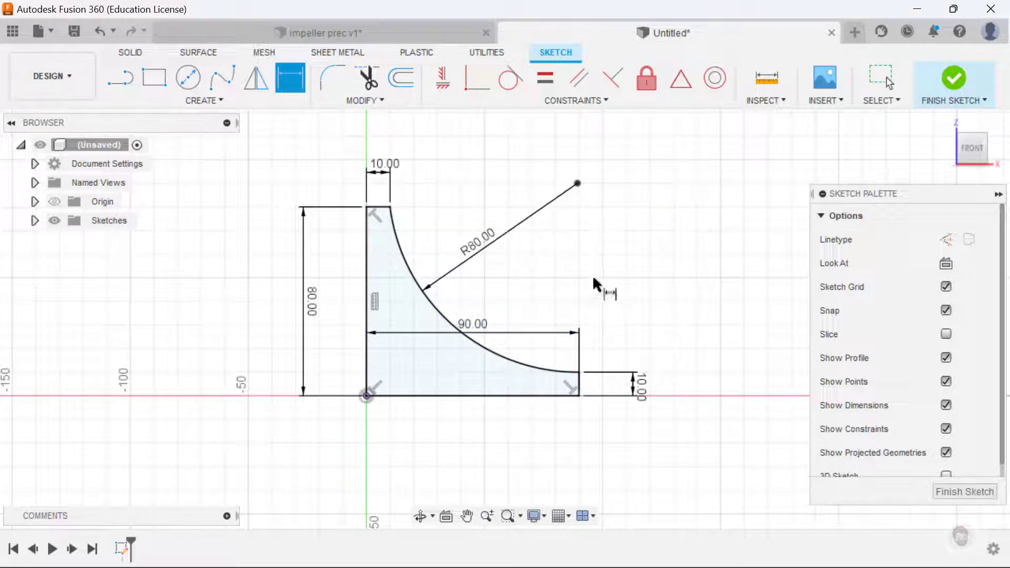
pyautogui.click(966, 497)
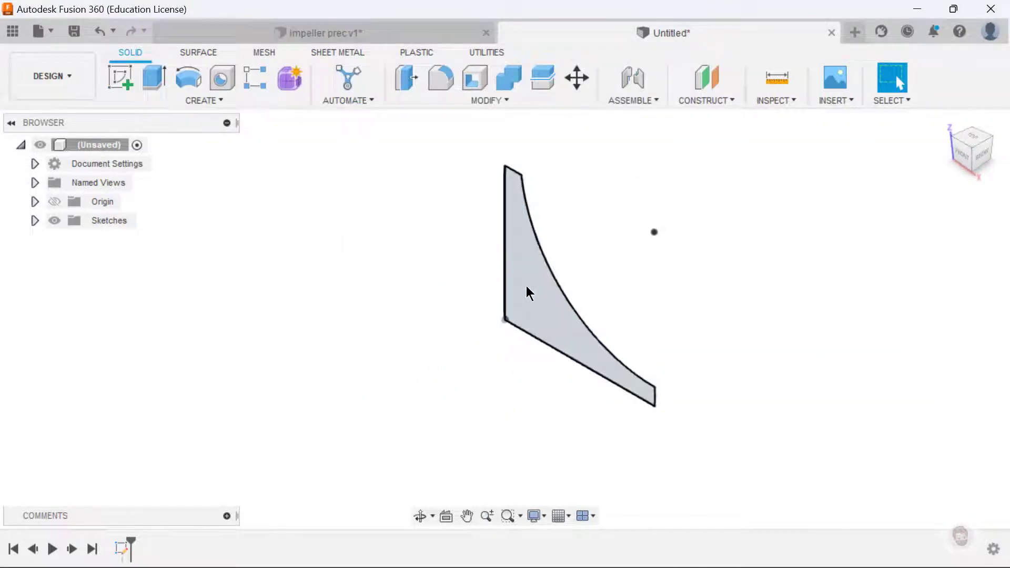
# - Revolve the closed profile 360 degrees around its 80 mm vertical line as a new body
pyautogui.click(530, 275)
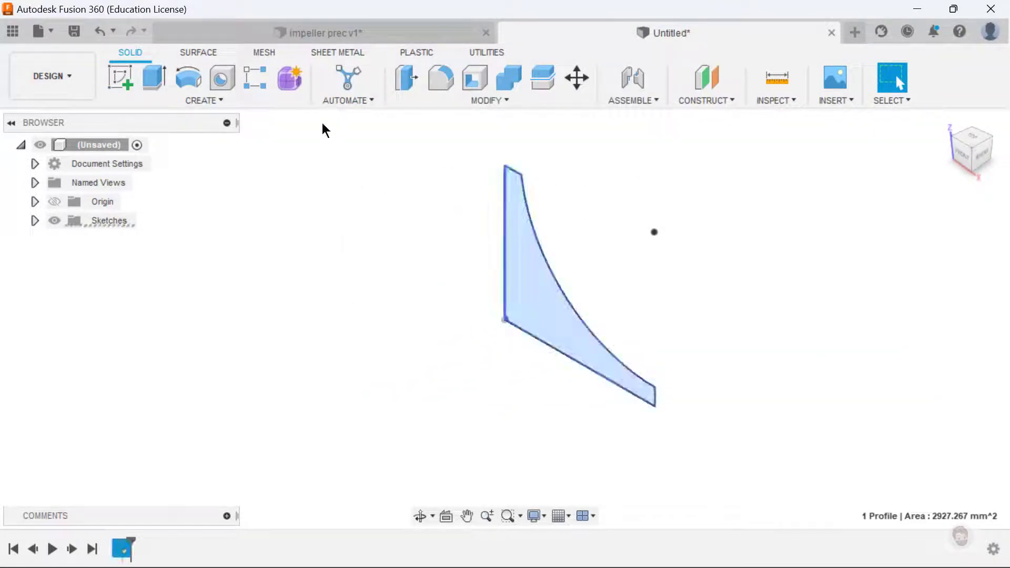
pyautogui.click(241, 101)
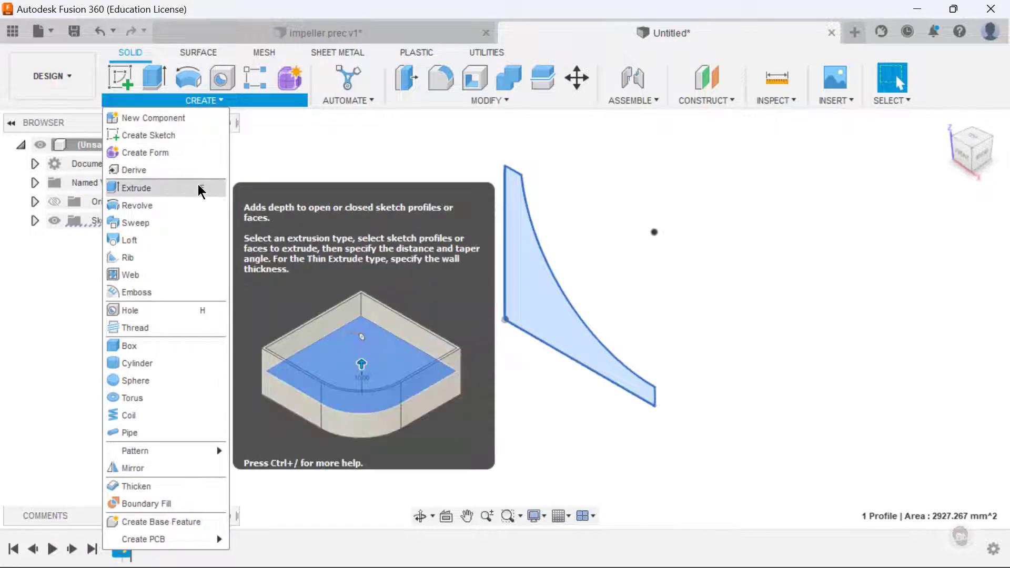
pyautogui.click(197, 205)
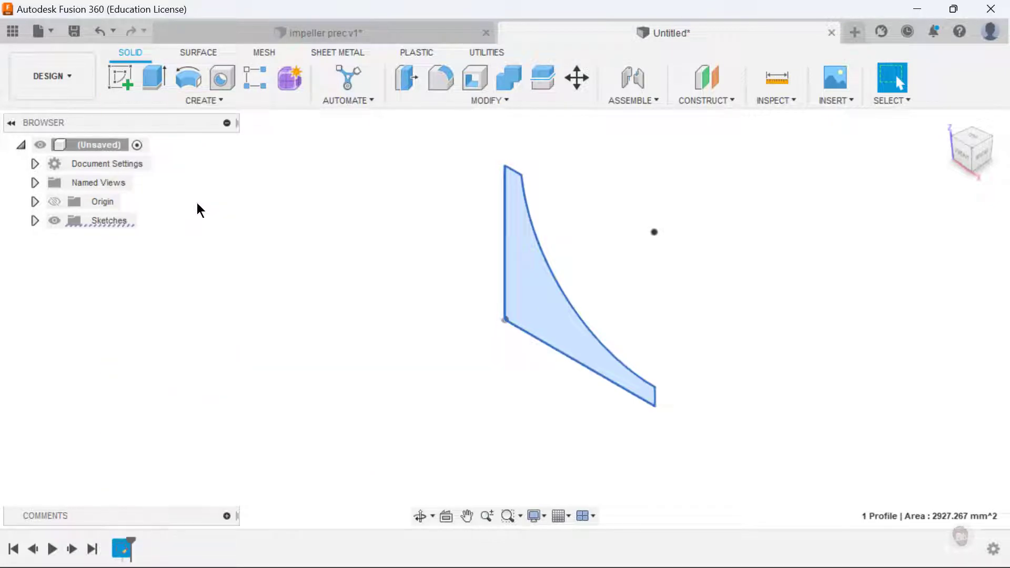
pyautogui.moveTo(371, 293); pyautogui.dragTo(326, 362, button='middle')
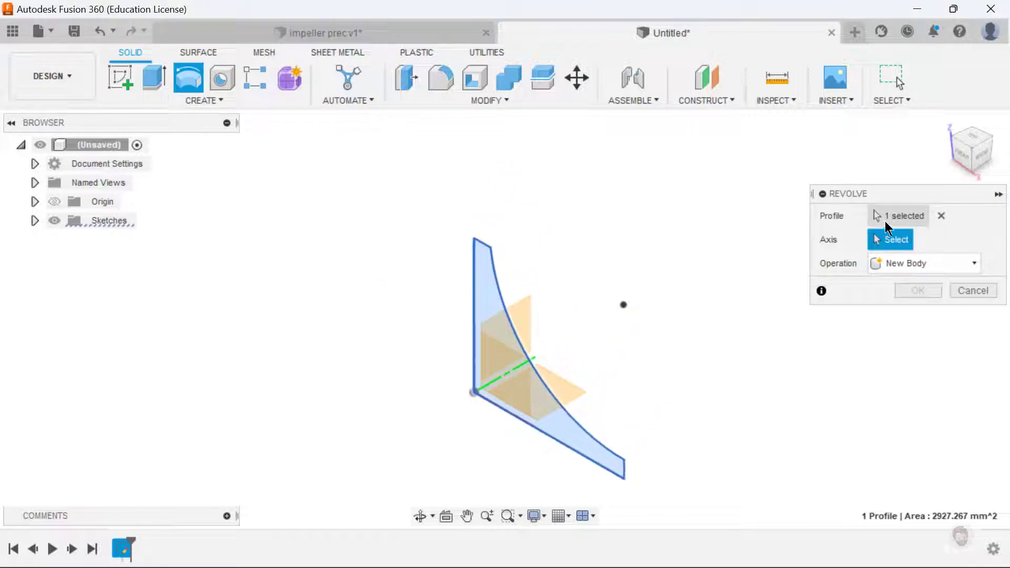
pyautogui.click(473, 293)
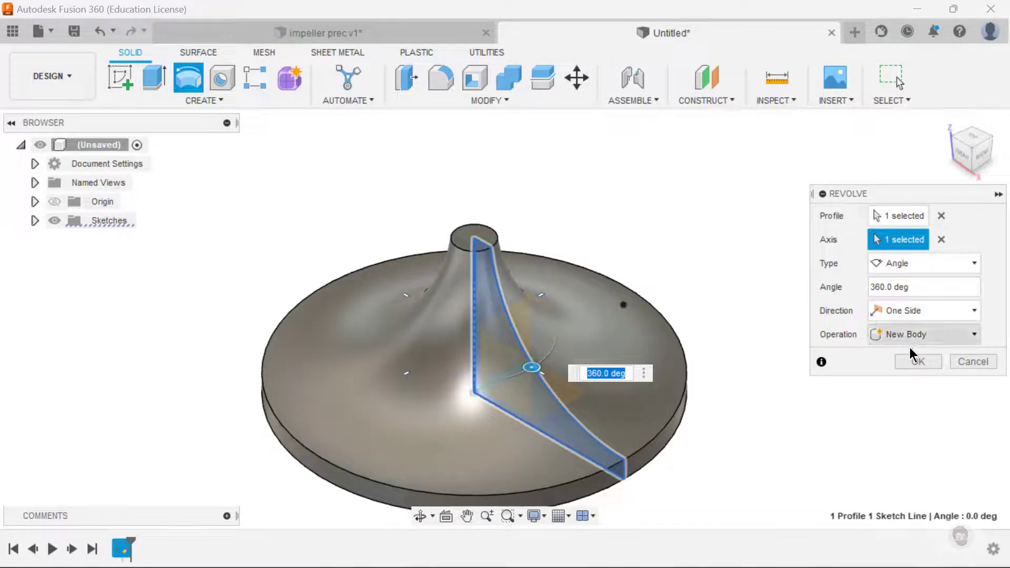
pyautogui.click(917, 361)
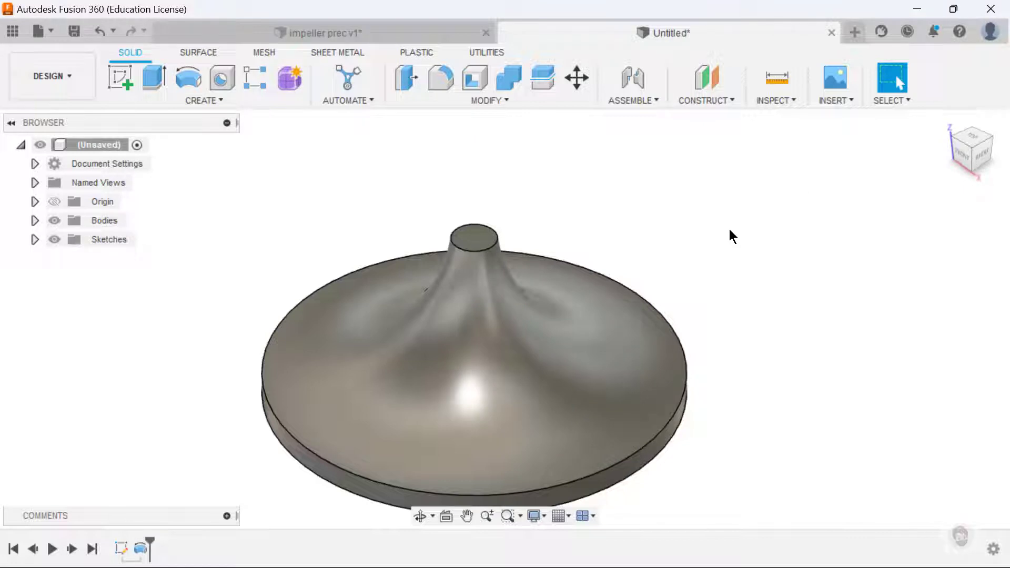
# - Start a new sketch on the small circular top face of the revolved hub
pyautogui.moveTo(729, 229)
pyautogui.keyDown('shift'); pyautogui.mouseDown(button='middle')
pyautogui.moveTo(674, 203)
pyautogui.moveTo(715, 194)
pyautogui.moveTo(764, 205)
pyautogui.mouseUp(button='middle'); pyautogui.keyUp('shift')
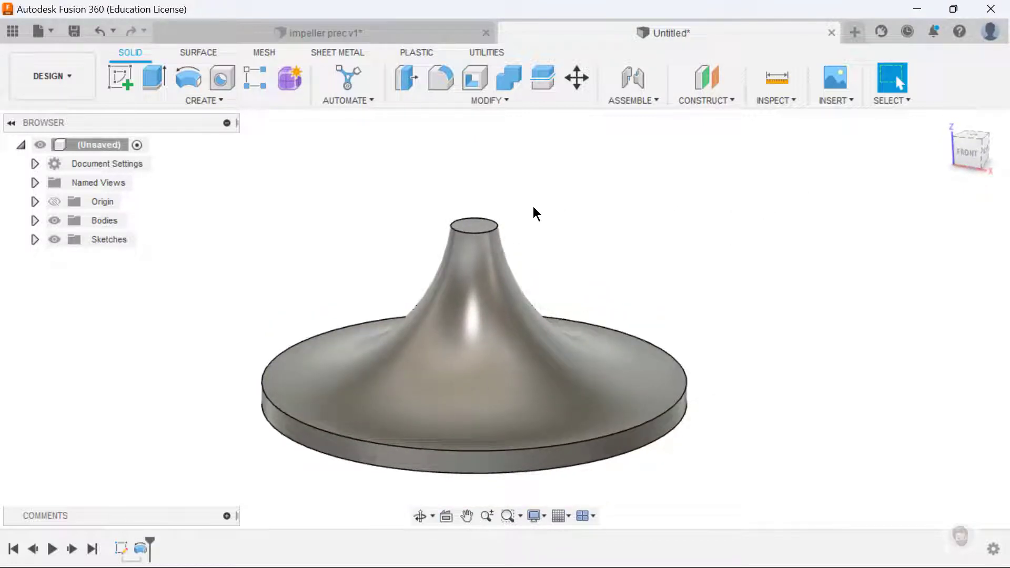
pyautogui.keyDown('shift'); pyautogui.moveTo(535, 213); pyautogui.dragTo(549, 189, button='middle'); pyautogui.keyUp('shift')
pyautogui.click(120, 78)
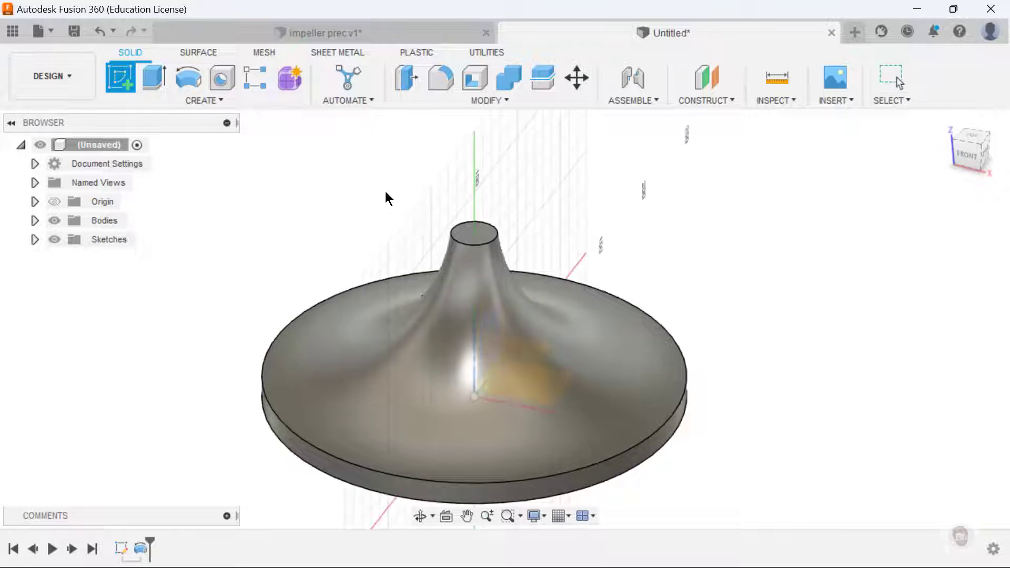
pyautogui.click(476, 231)
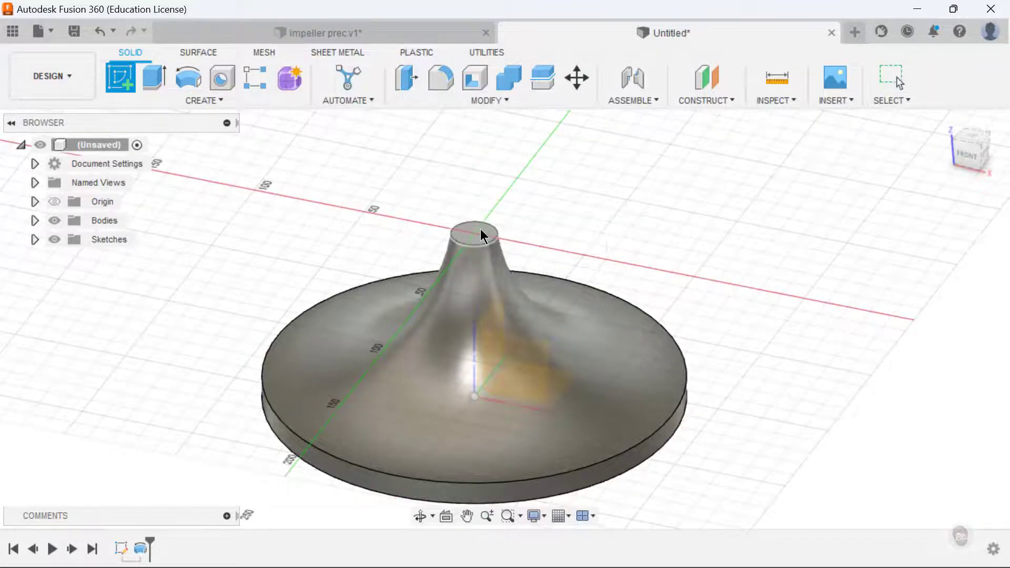
# - Draw a three-point arc of about 51 mm radius from the origin to a point short of the disc's rim, bulging outward
pyautogui.moveTo(741, 187); pyautogui.dragTo(664, 135, button='middle')
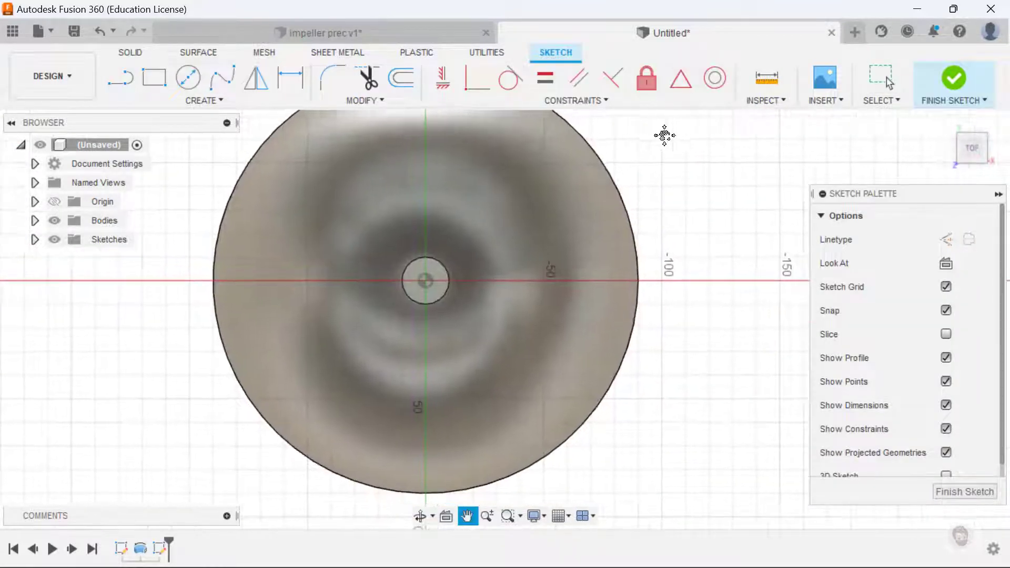
pyautogui.scroll(1, 443, 279)
pyautogui.scroll(2, 443, 279)
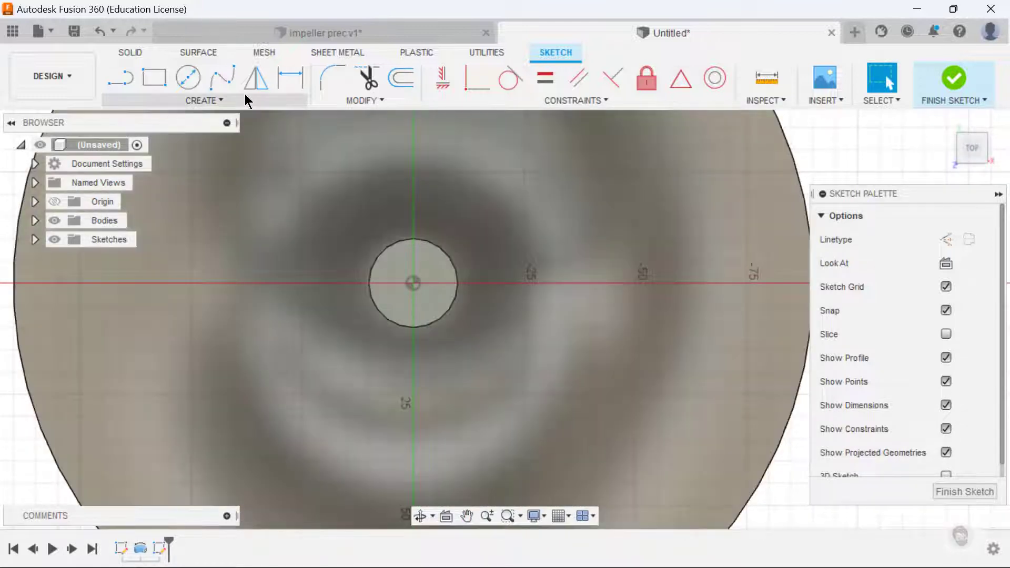
pyautogui.click(245, 100)
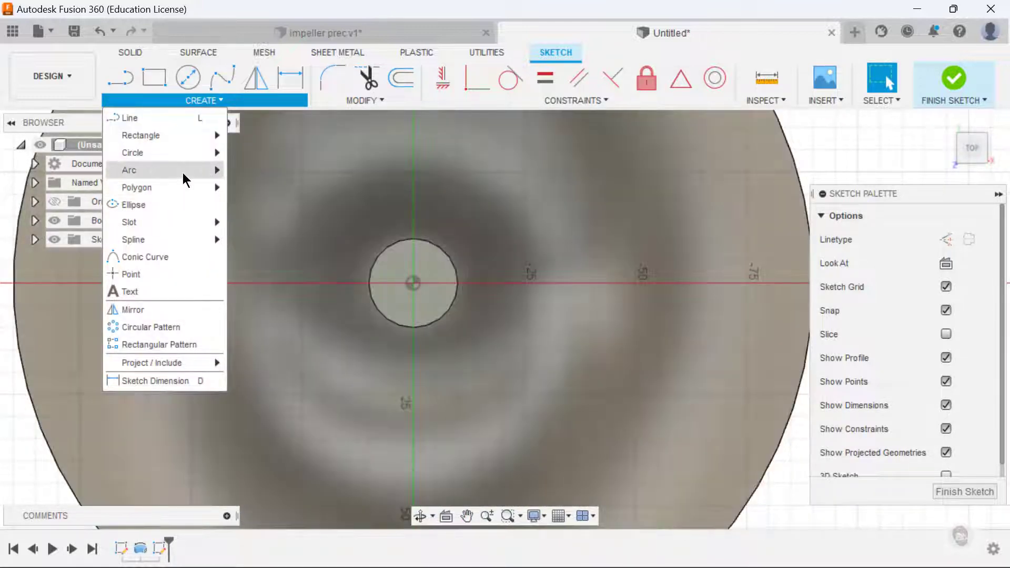
pyautogui.moveTo(200, 176)
pyautogui.click(255, 170)
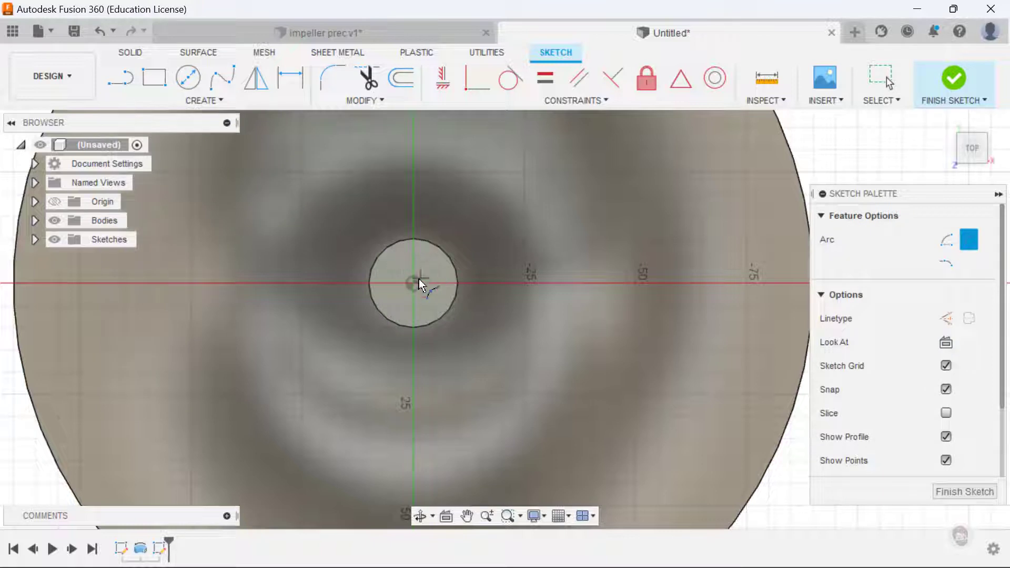
pyautogui.click(413, 284)
pyautogui.moveTo(648, 383); pyautogui.dragTo(581, 242, button='middle')
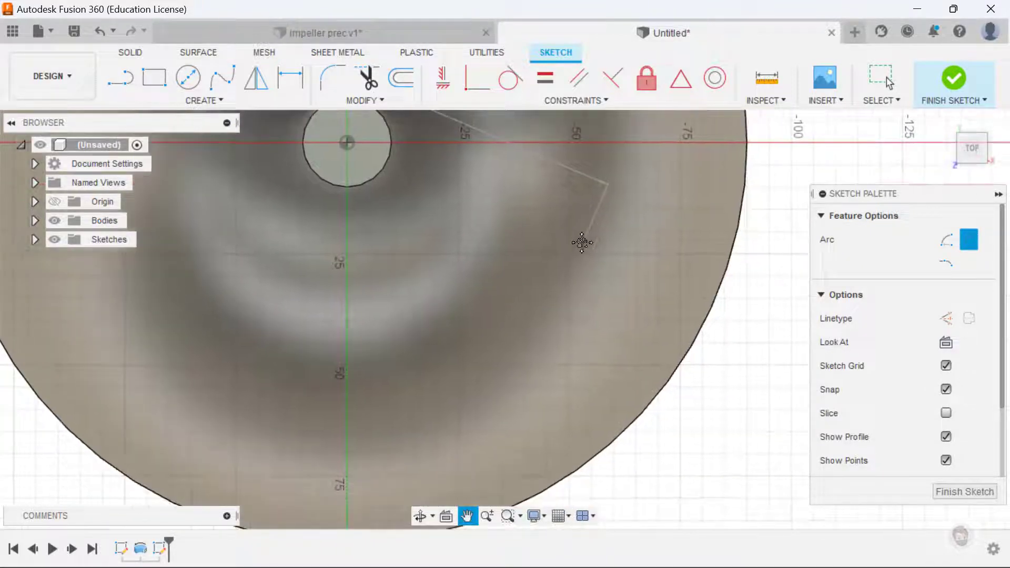
pyautogui.click(611, 388)
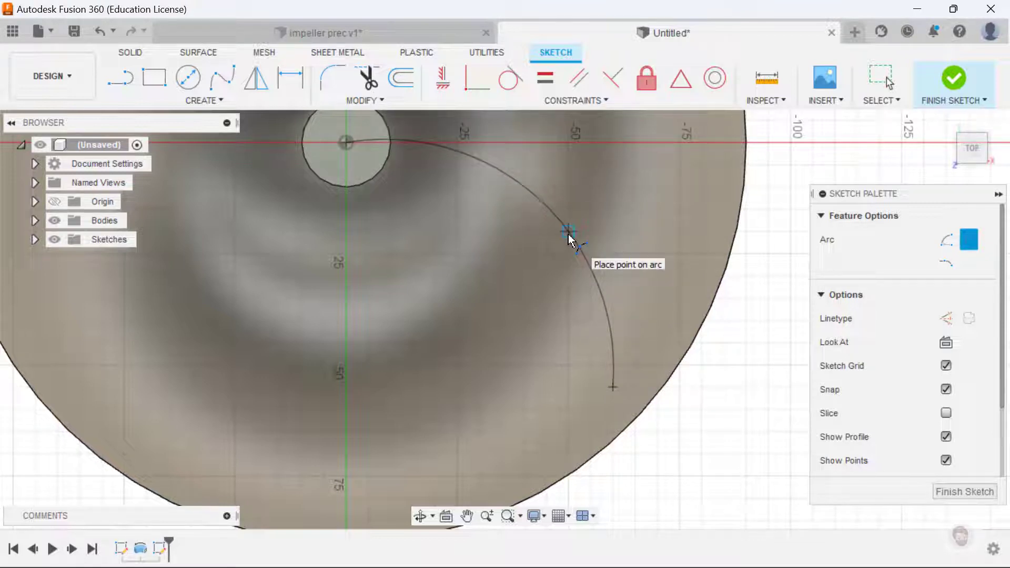
pyautogui.click(568, 234)
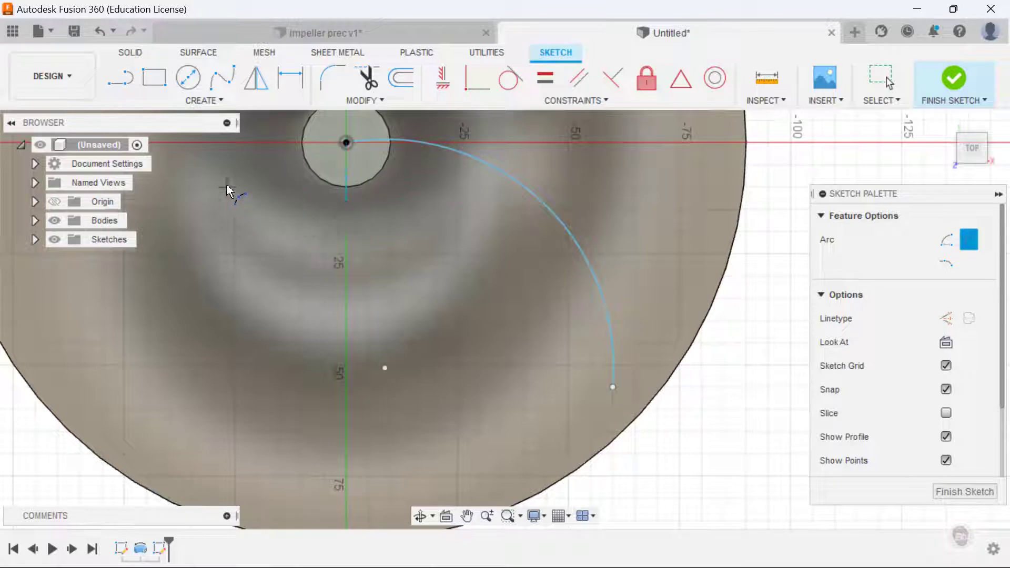
# - Dimension the vertical distance between the origin and the arc's centre point at 65 mm
pyautogui.click(300, 89)
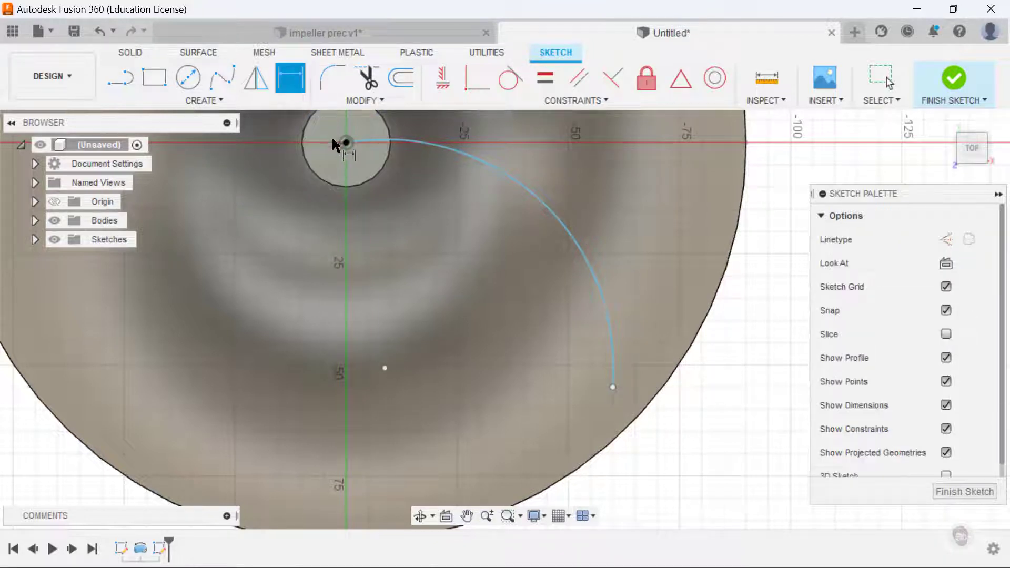
pyautogui.click(346, 142)
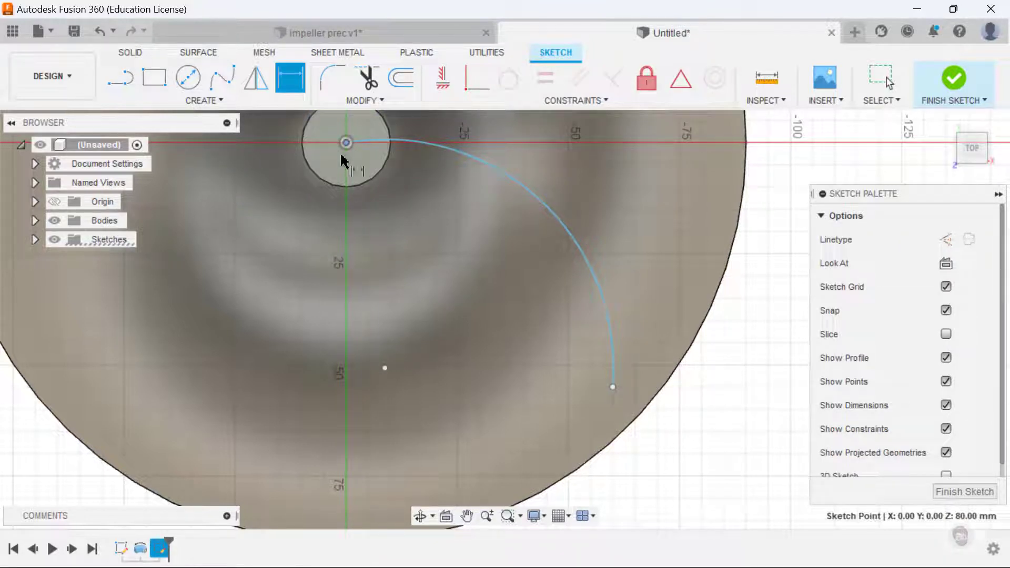
pyautogui.click(386, 370)
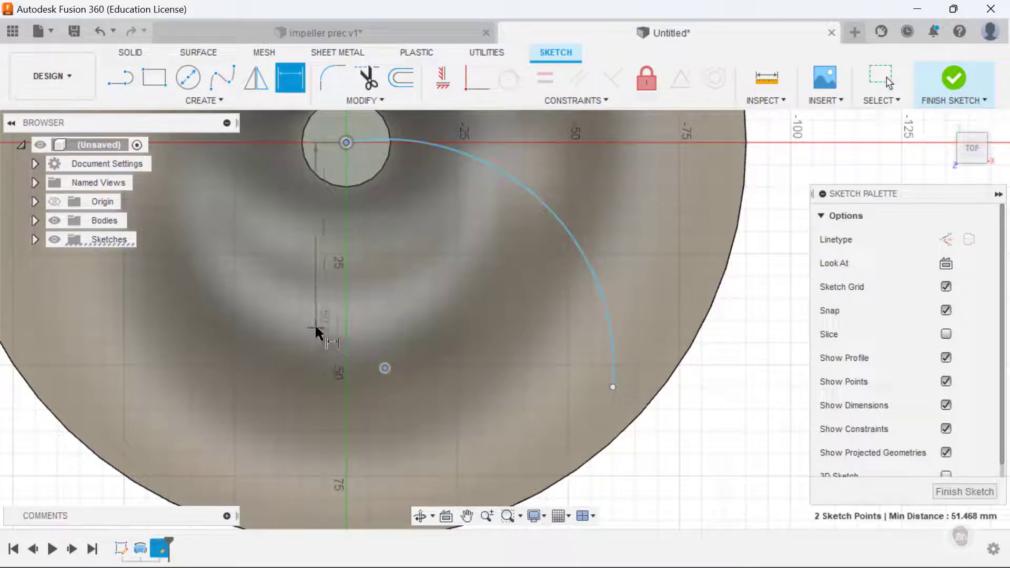
pyautogui.click(264, 342)
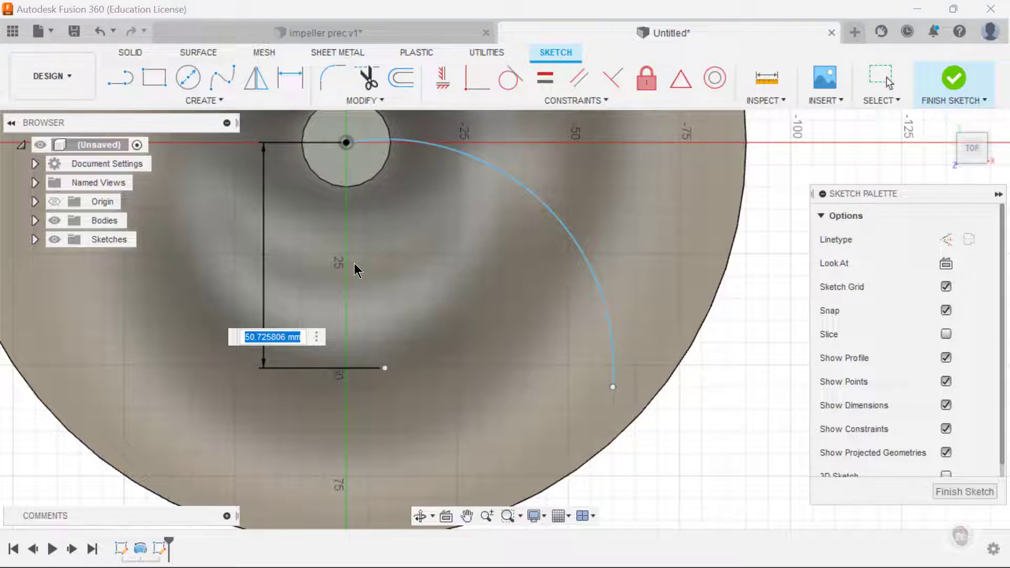
pyautogui.write('65')
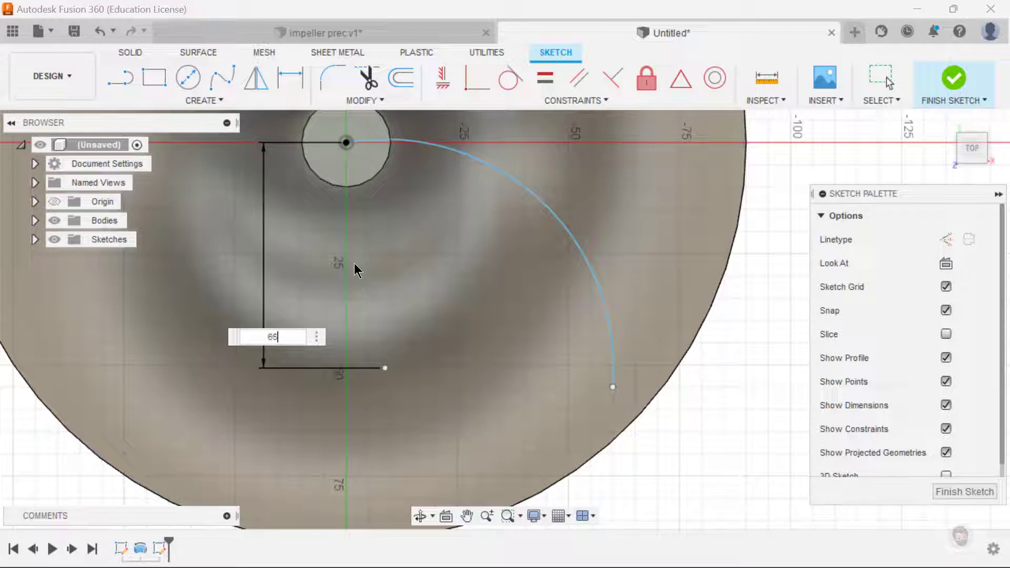
pyautogui.press('Return')
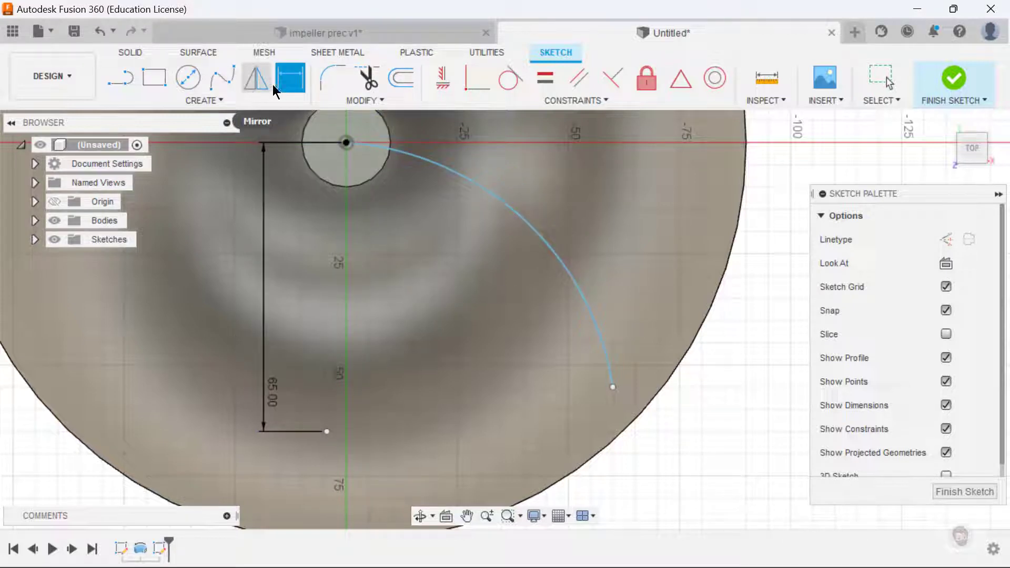
# - Dimension the arc's radius at 66 mm
pyautogui.click(510, 213)
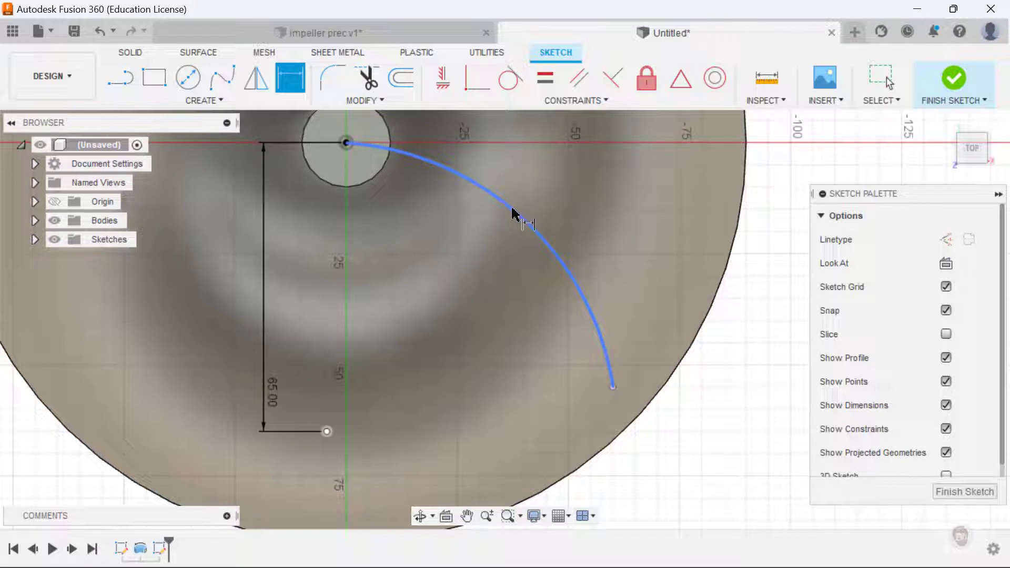
pyautogui.click(589, 195)
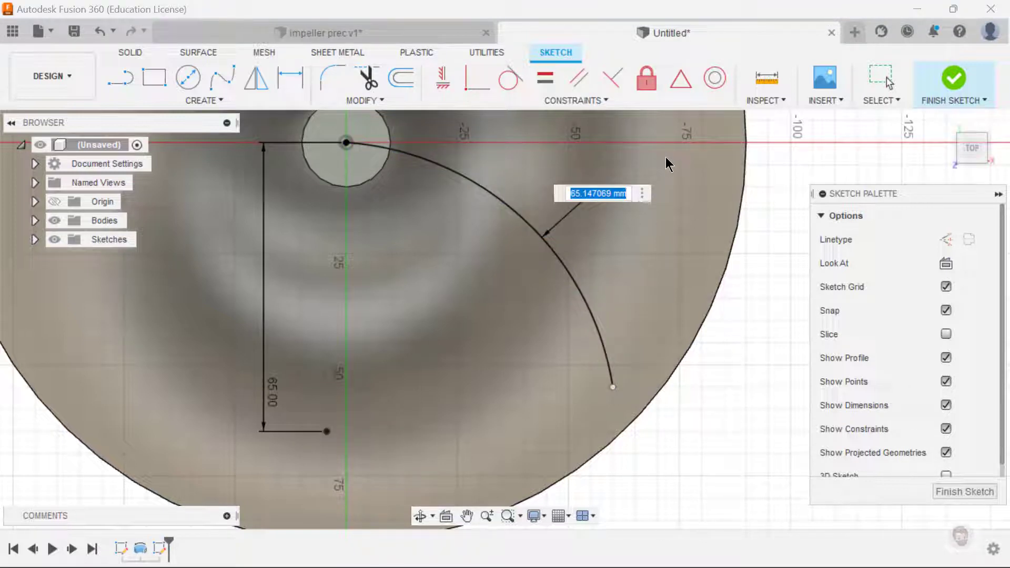
pyautogui.write('66')
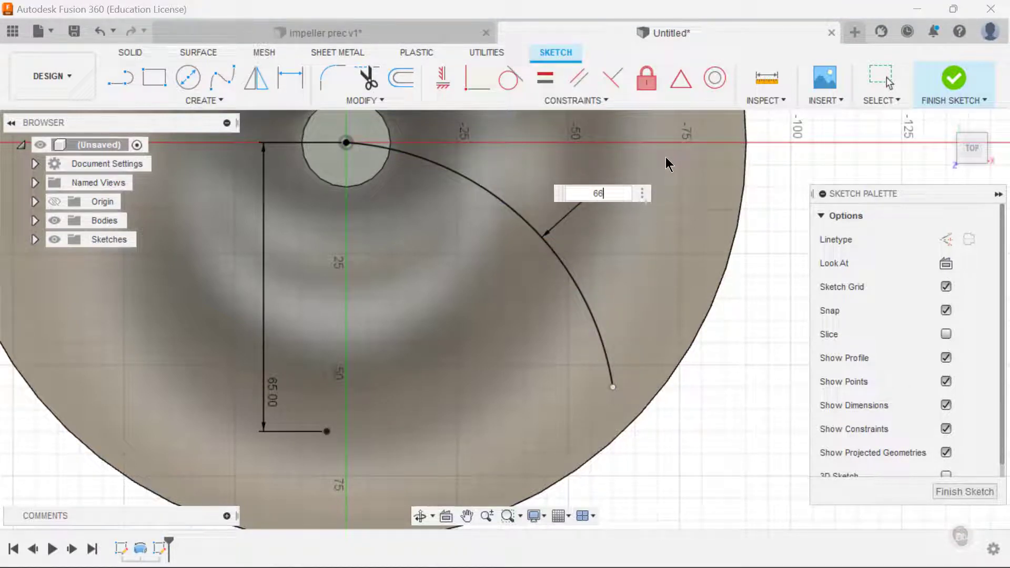
pyautogui.press('Return')
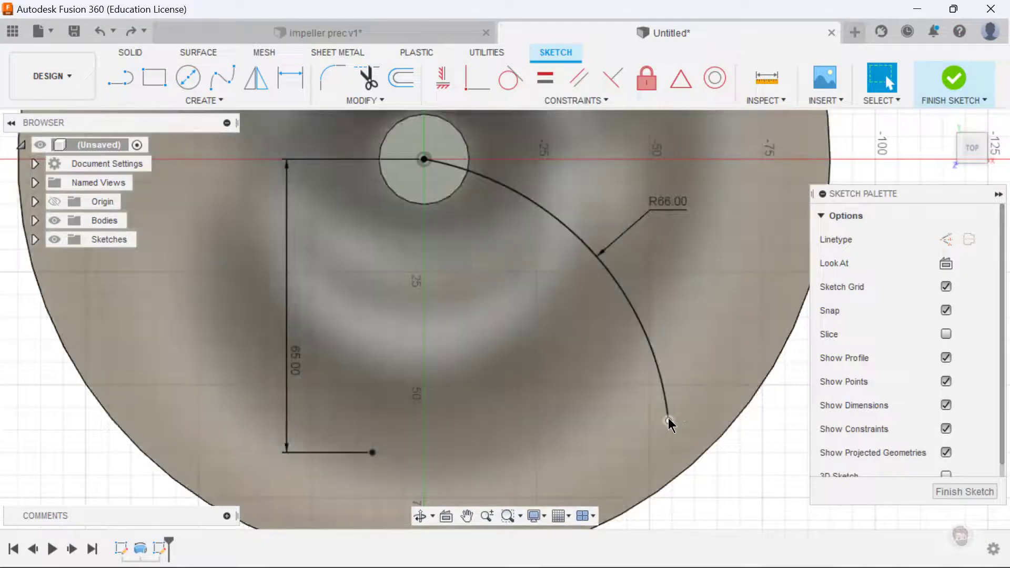
# - Extend the arc by moving its free outer endpoint closer to the disc's rim, to about X 54.5, Y -66.1 mm
pyautogui.click(668, 420)
pyautogui.scroll(5, 669, 426)
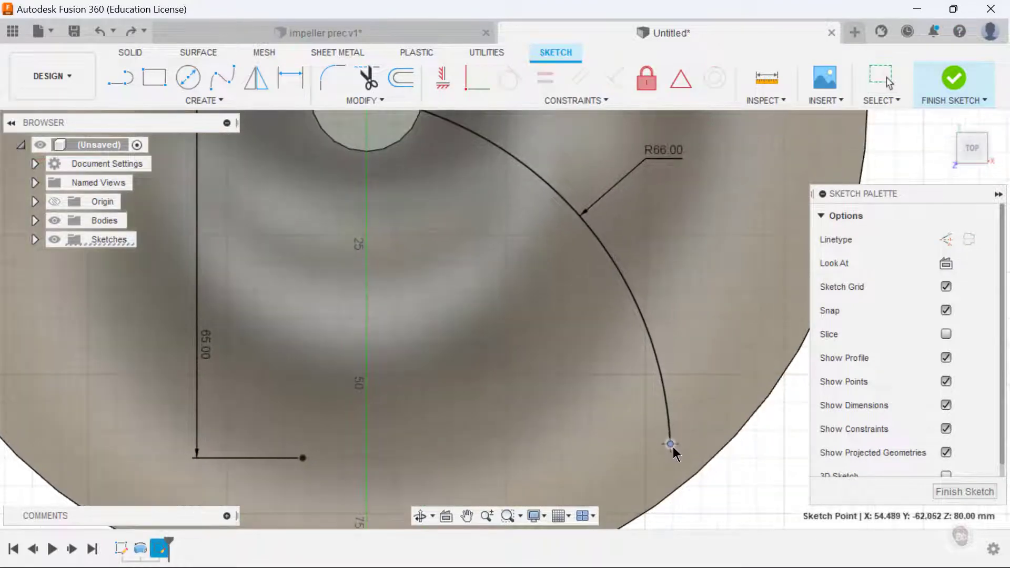
pyautogui.scroll(2, 670, 468)
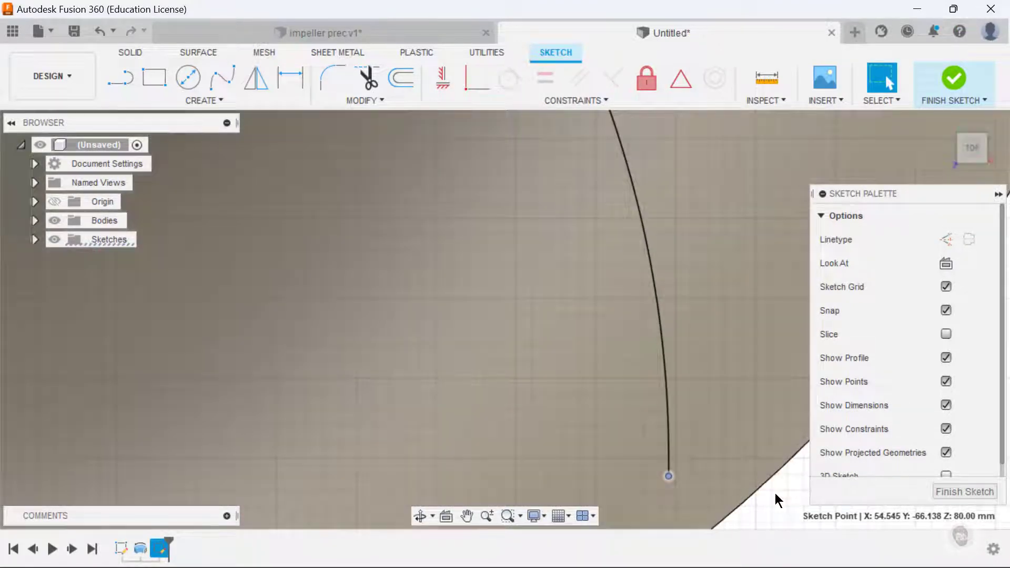
pyautogui.moveTo(775, 494); pyautogui.dragTo(708, 354, button='middle')
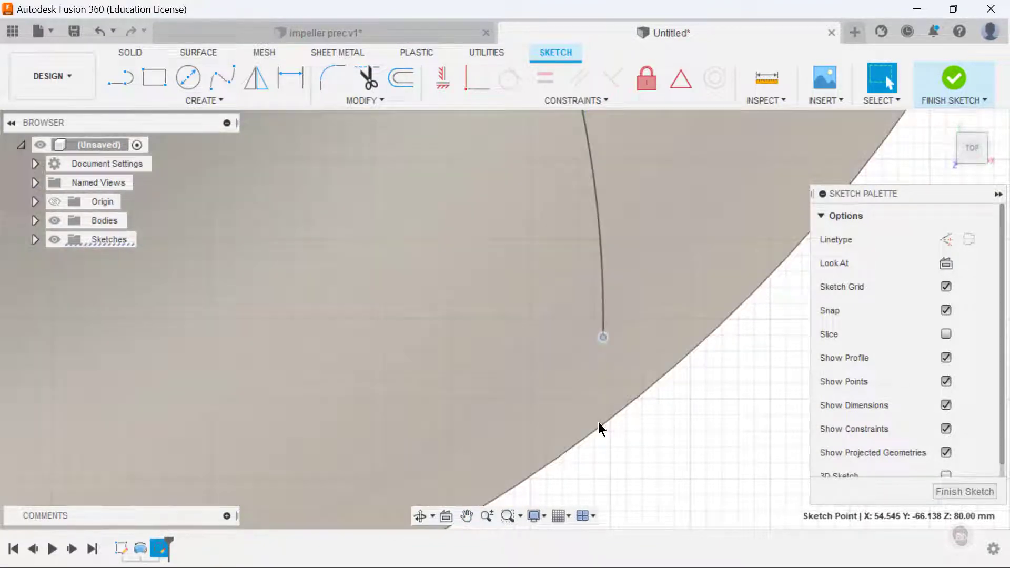
# - Offset the blade arc by -1.5 mm, toward its centre point, to give the blade its thickness
pyautogui.scroll(-4, 755, 392)
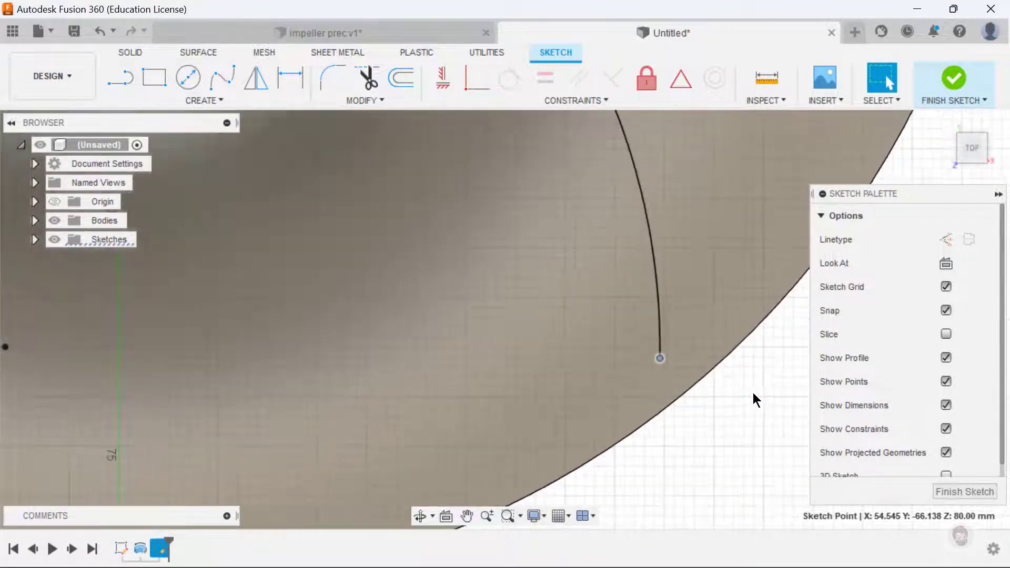
pyautogui.scroll(-5, 754, 391)
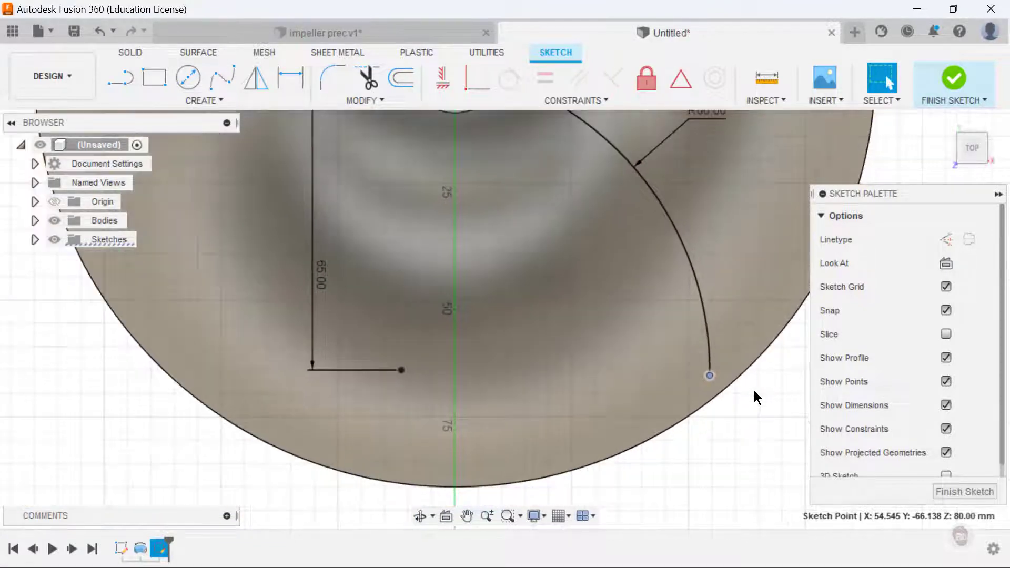
pyautogui.scroll(-1, 754, 397)
pyautogui.moveTo(753, 399); pyautogui.dragTo(663, 454, button='middle')
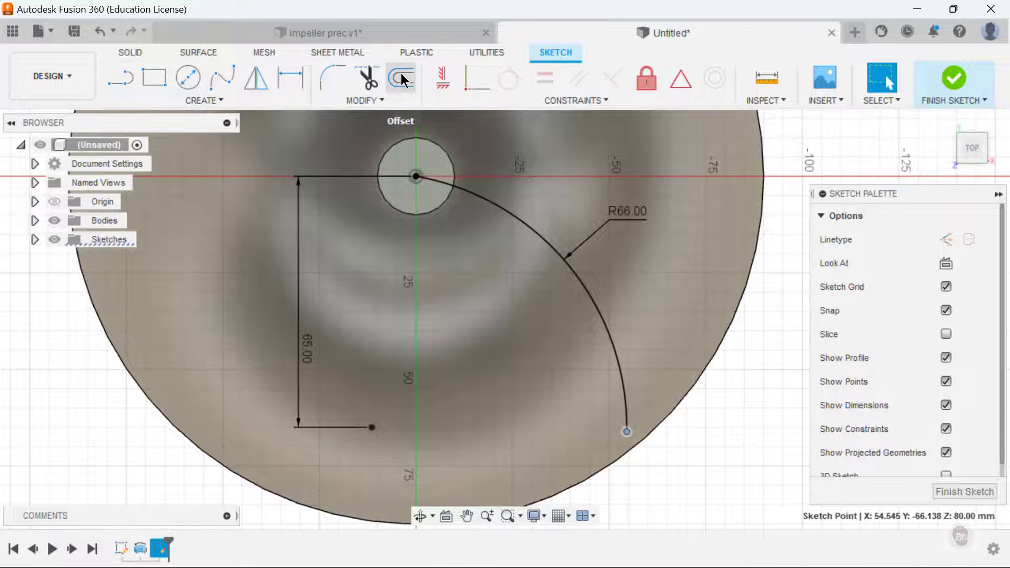
pyautogui.click(401, 77)
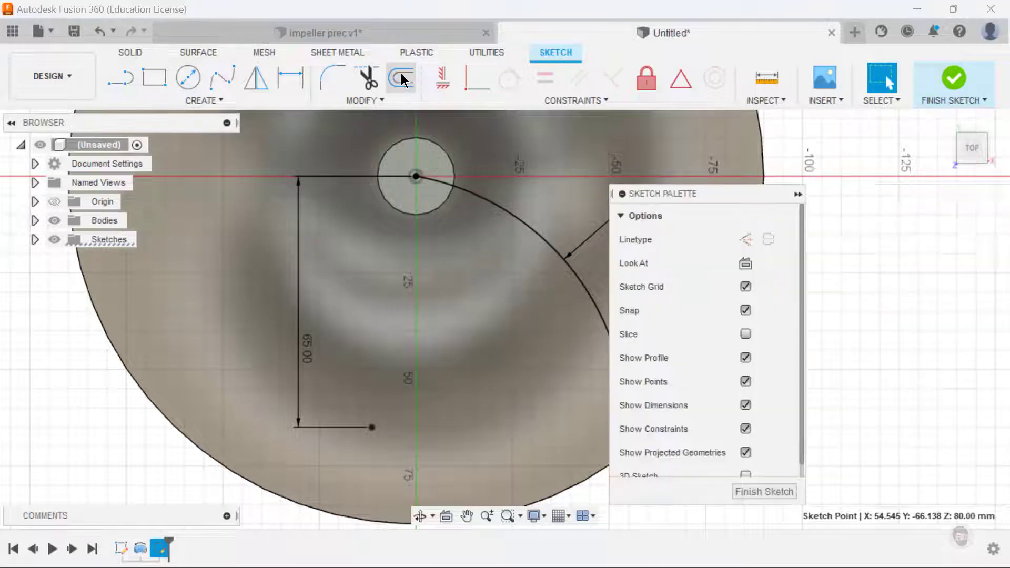
pyautogui.click(482, 200)
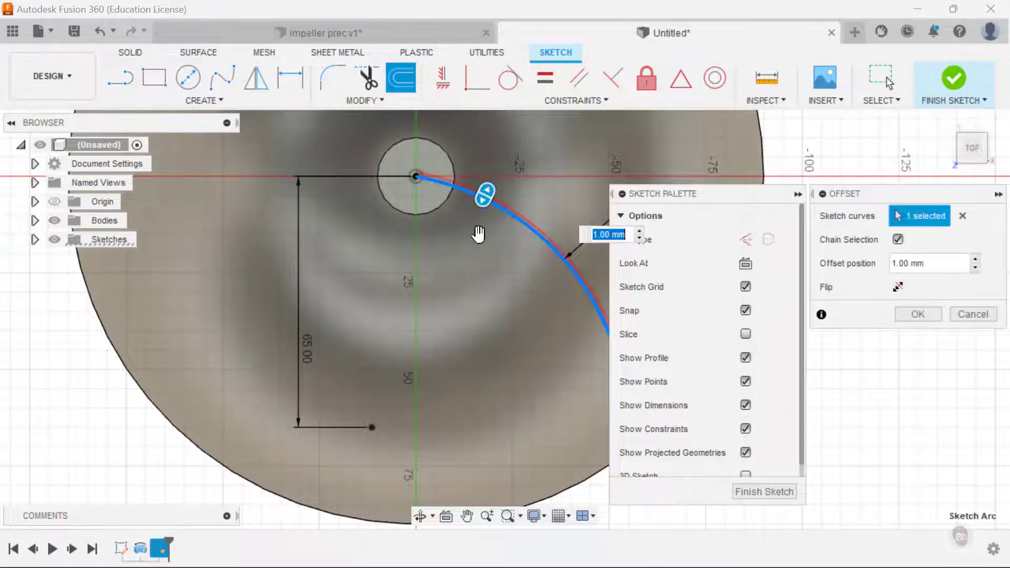
pyautogui.moveTo(478, 245); pyautogui.dragTo(398, 272, button='middle')
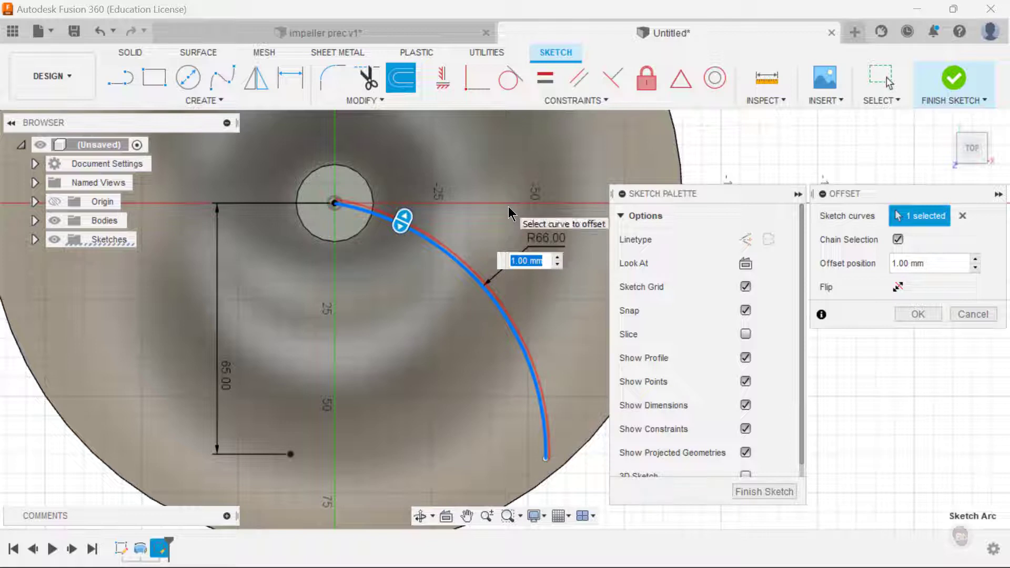
pyautogui.write('-1')
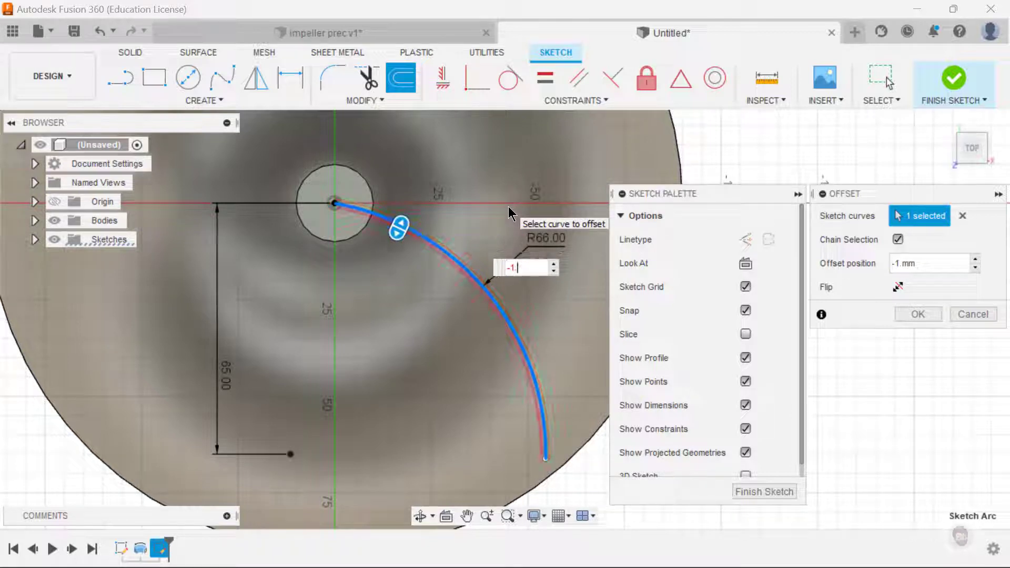
pyautogui.write('.5')
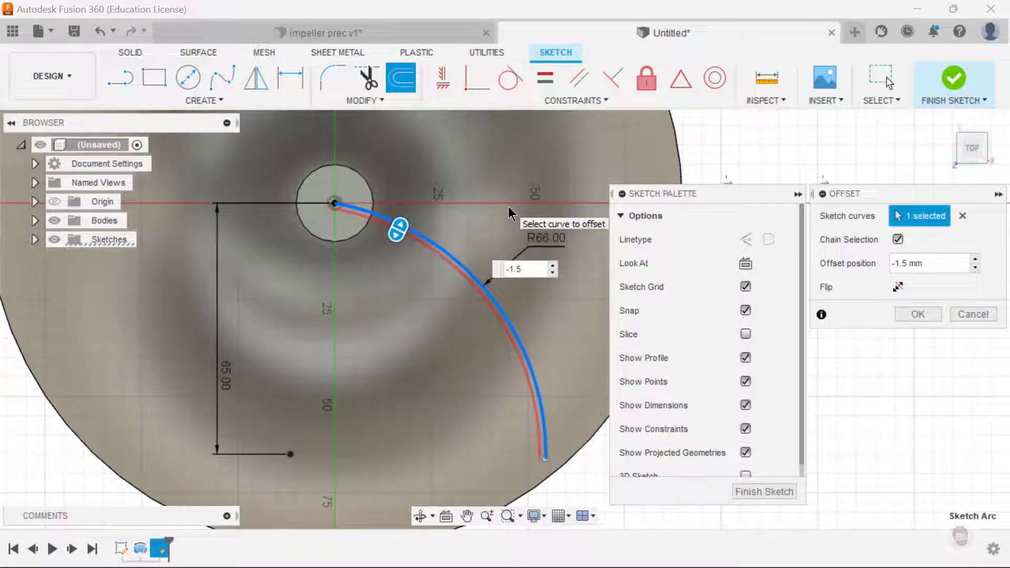
pyautogui.click(918, 314)
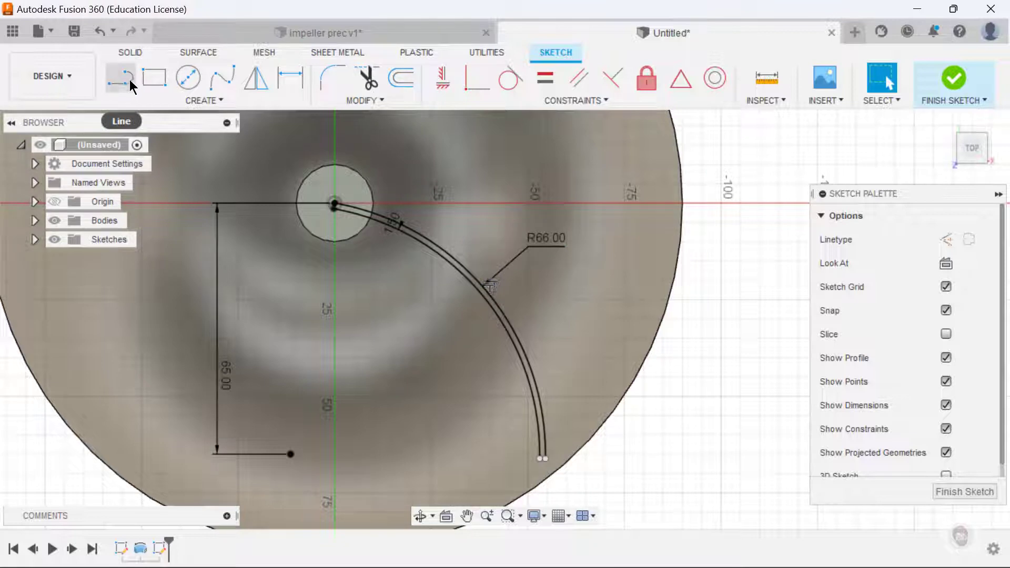
# - Join the two arcs' inner ends at the origin with a short line
pyautogui.click(129, 82)
pyautogui.scroll(5, 383, 200)
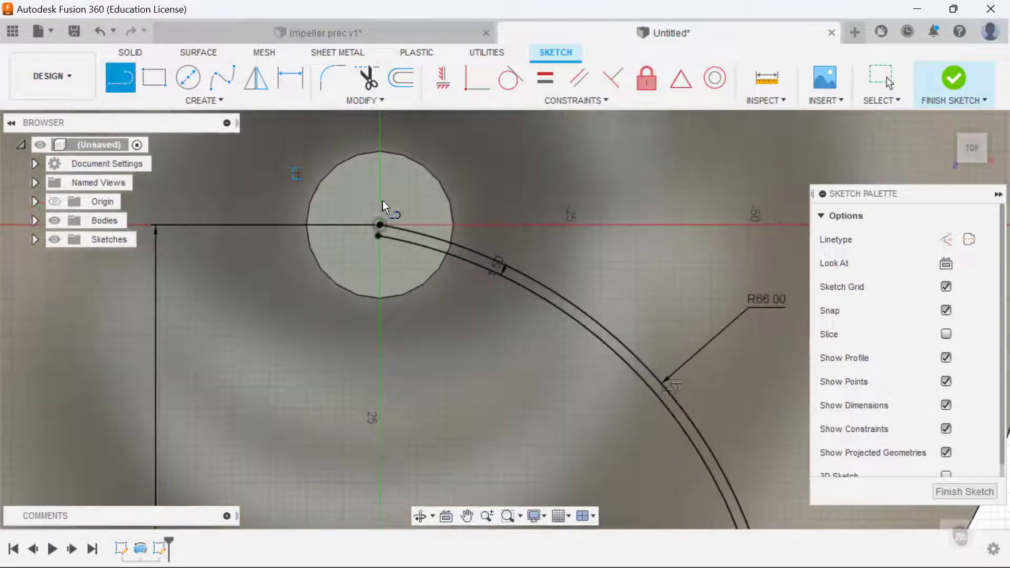
pyautogui.click(344, 229)
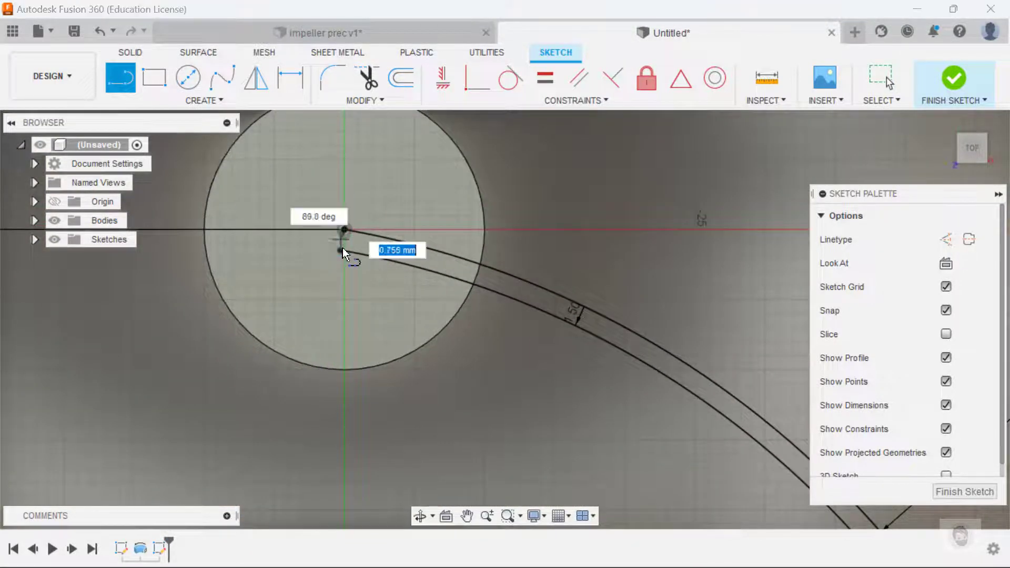
pyautogui.click(342, 249)
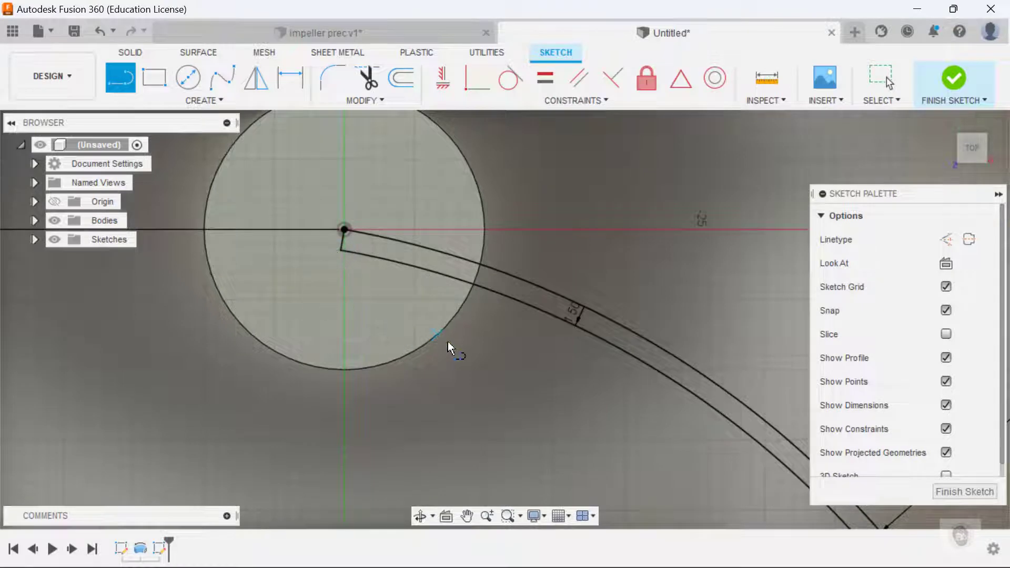
# - Close the blade profile by joining the two arcs' outer ends near the rim with a short line, and finish the sketch
pyautogui.scroll(-4, 554, 372)
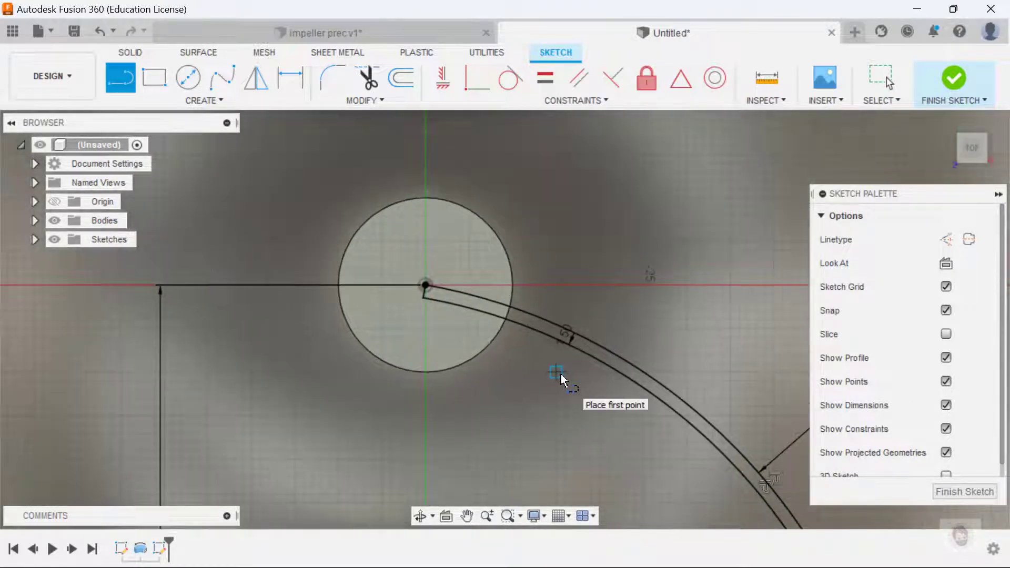
pyautogui.scroll(-3, 561, 374)
pyautogui.moveTo(567, 377); pyautogui.dragTo(316, 70, button='middle')
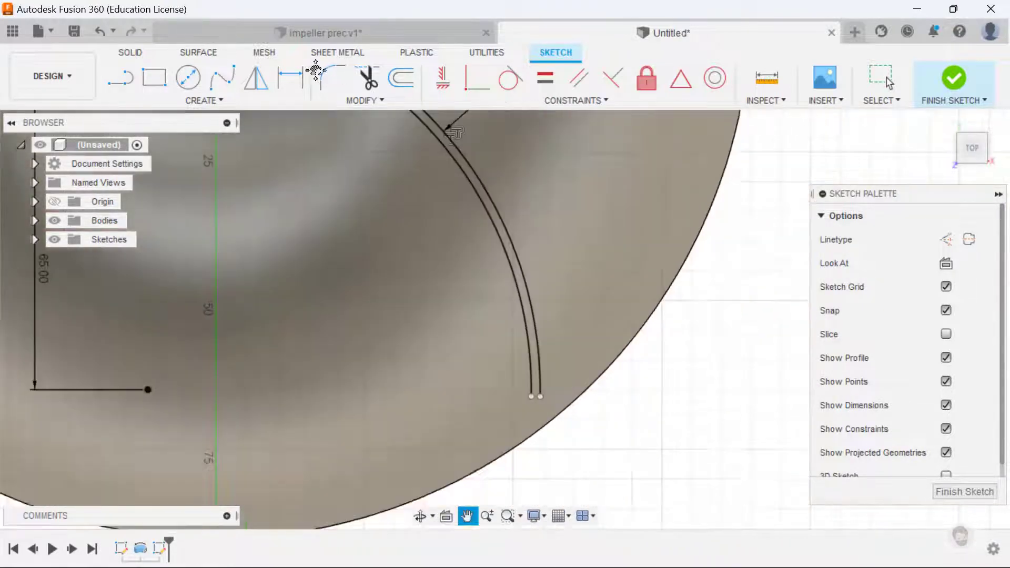
pyautogui.press('l')
pyautogui.click(531, 396)
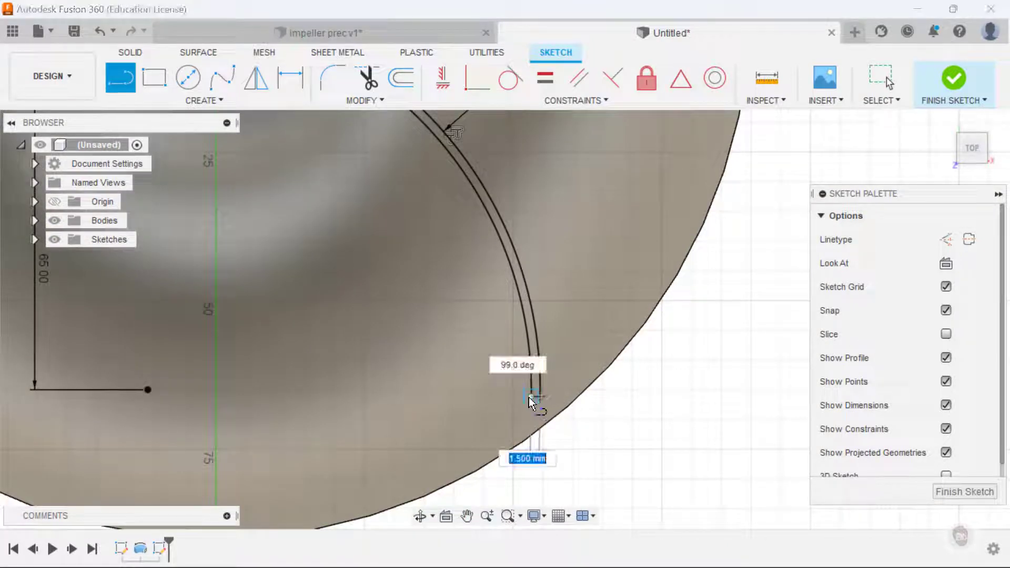
pyautogui.click(540, 396)
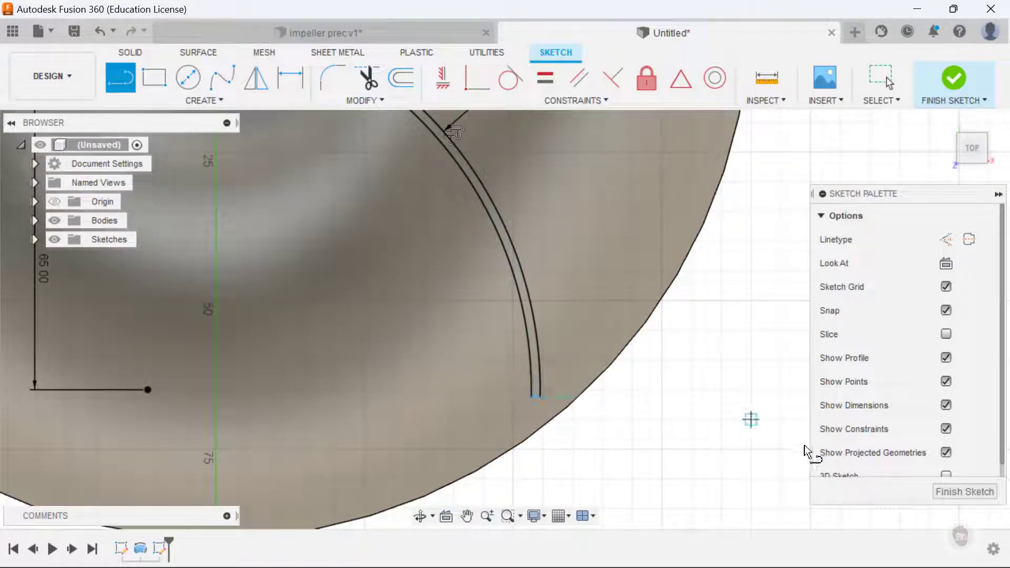
pyautogui.click(972, 492)
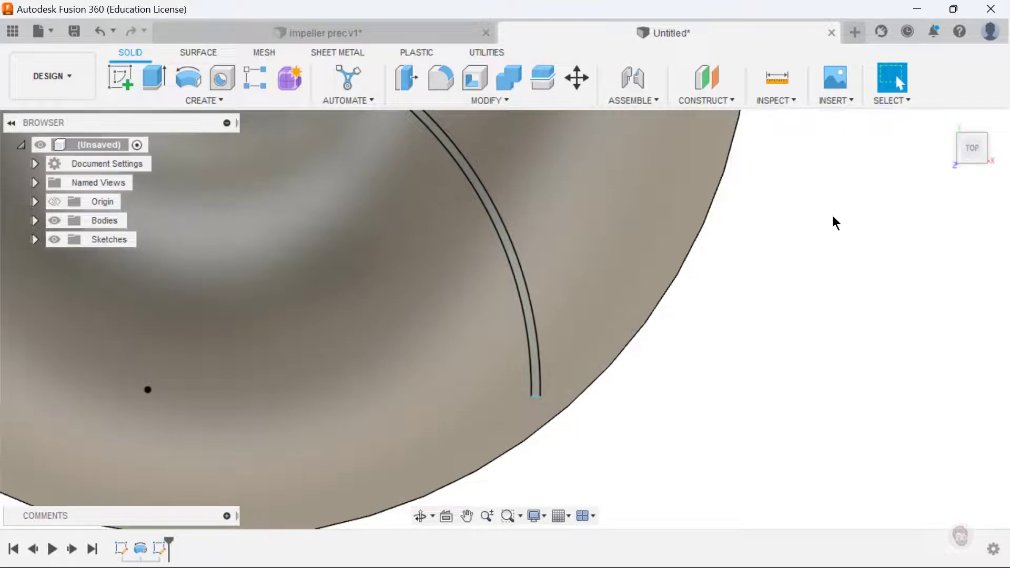
# - Create a construction plane offset -9 mm from the disc's flat underside, so it lies inside the disc
pyautogui.moveTo(830, 255); pyautogui.dragTo(838, 299, button='middle')
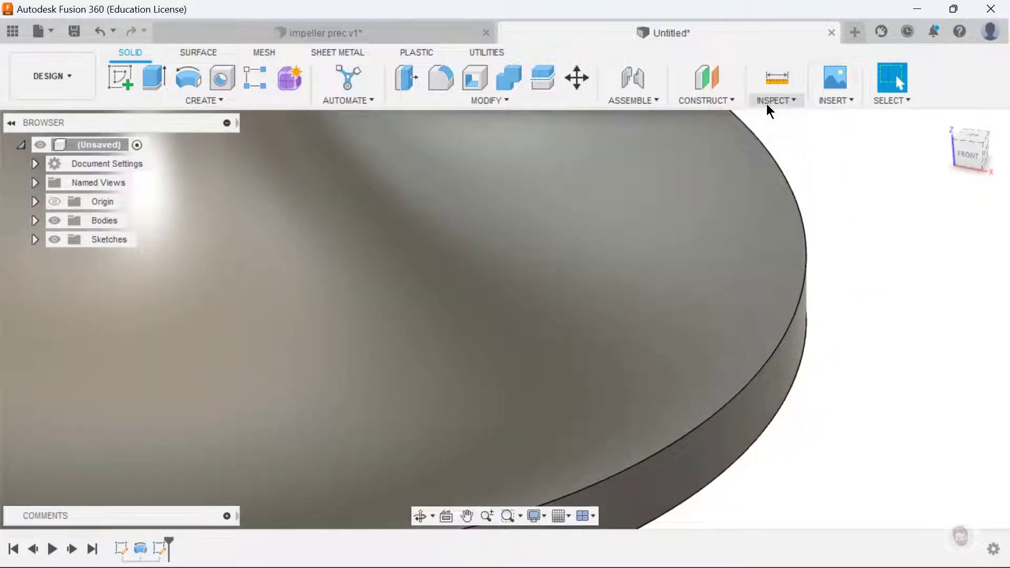
pyautogui.click(708, 76)
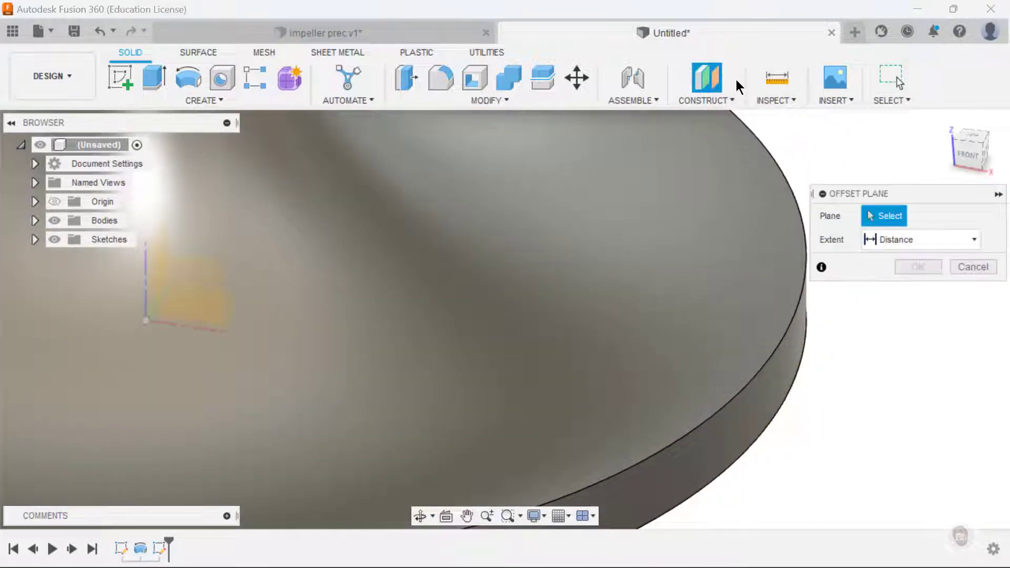
pyautogui.keyDown('shift'); pyautogui.moveTo(854, 378); pyautogui.dragTo(852, 295, button='middle'); pyautogui.keyUp('shift')
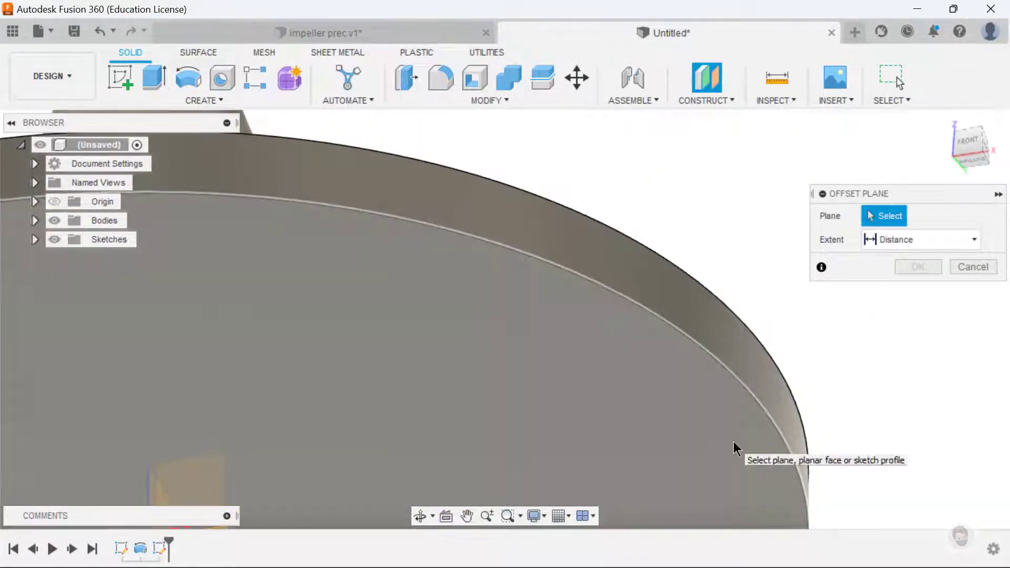
pyautogui.click(667, 339)
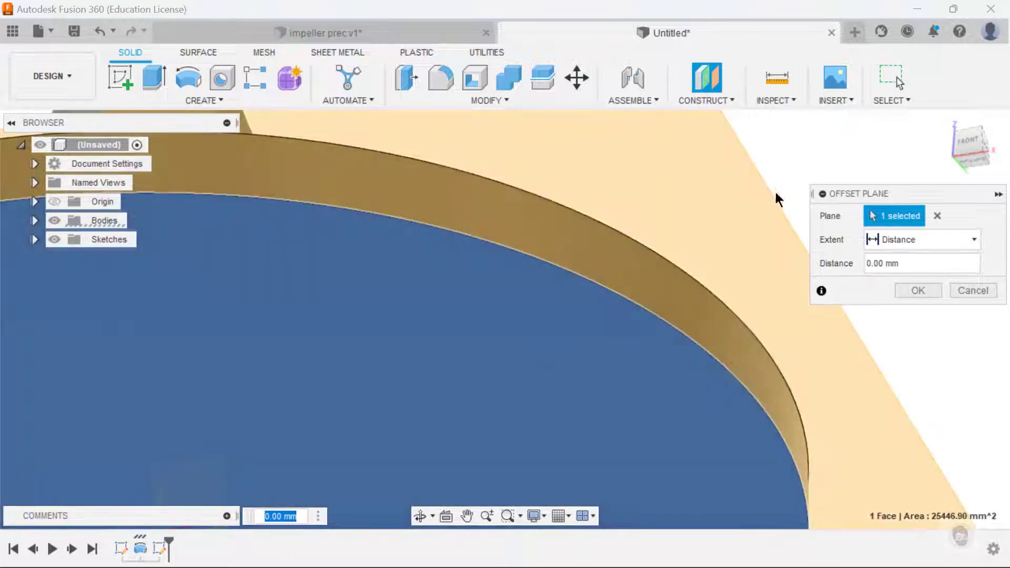
pyautogui.keyDown('shift'); pyautogui.moveTo(834, 128); pyautogui.dragTo(840, 153, button='middle'); pyautogui.keyUp('shift')
pyautogui.click(970, 147)
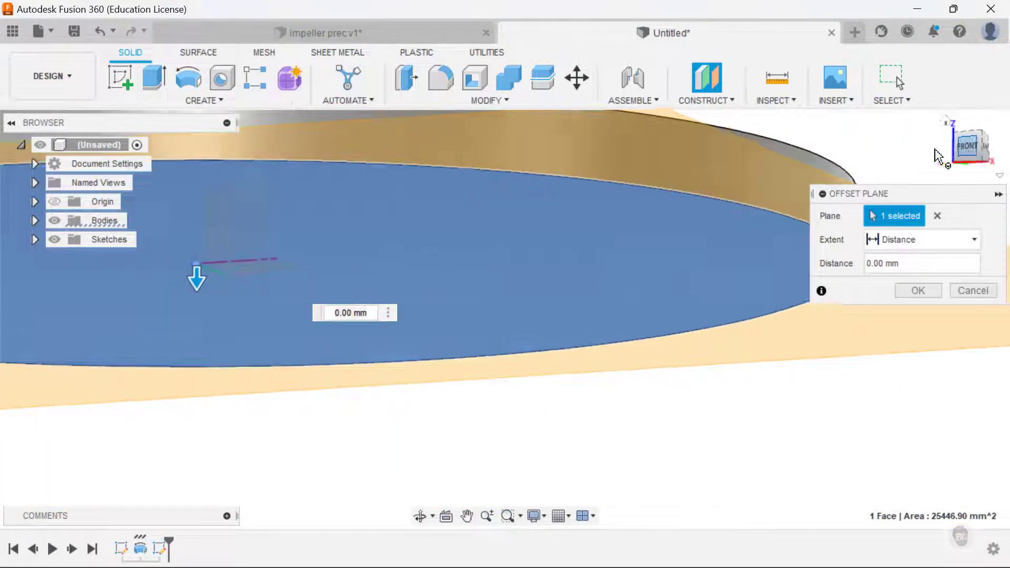
pyautogui.moveTo(699, 139); pyautogui.dragTo(808, 413, button='middle')
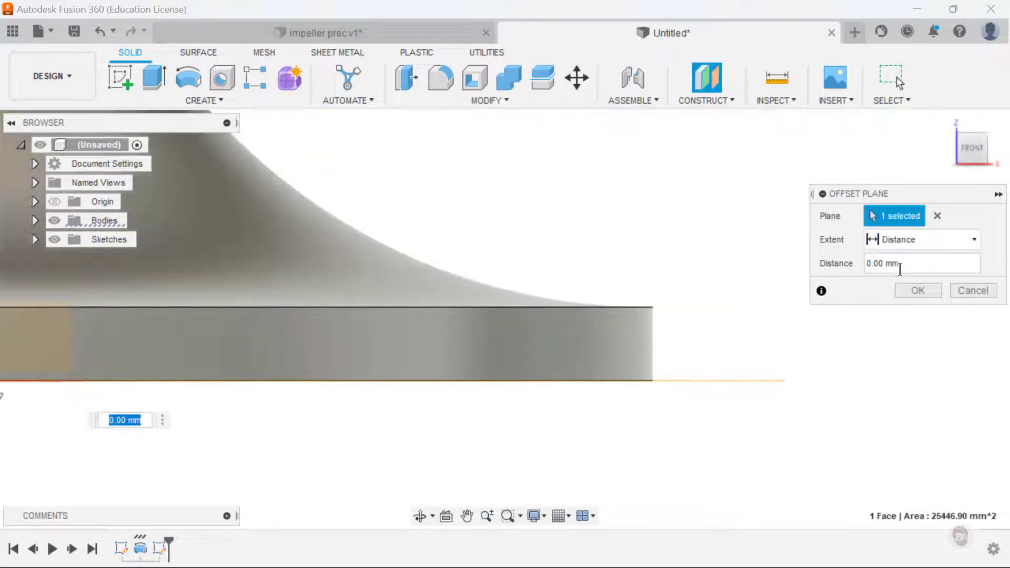
pyautogui.moveTo(899, 266); pyautogui.dragTo(804, 279)
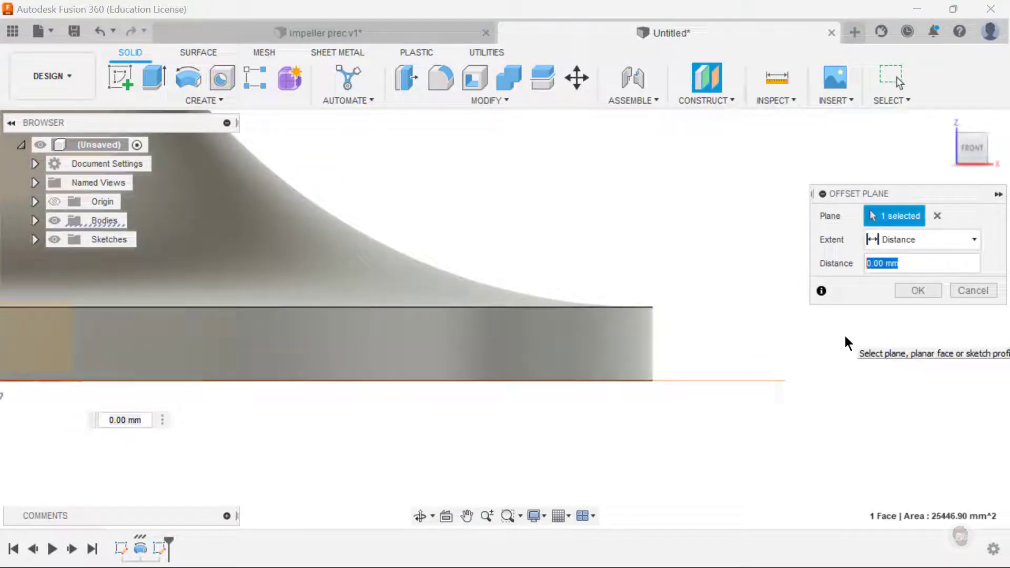
pyautogui.write('-9')
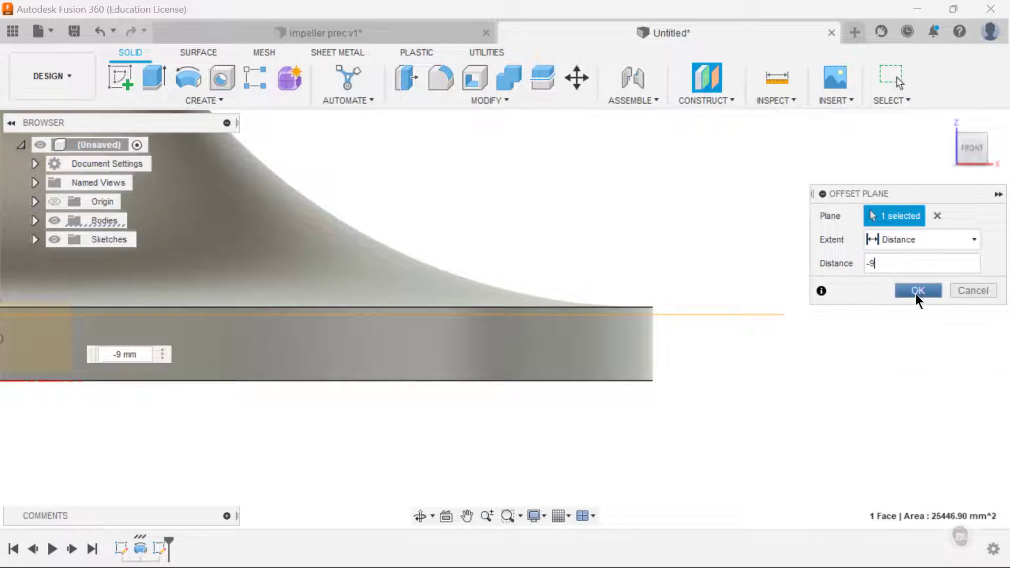
pyautogui.click(916, 291)
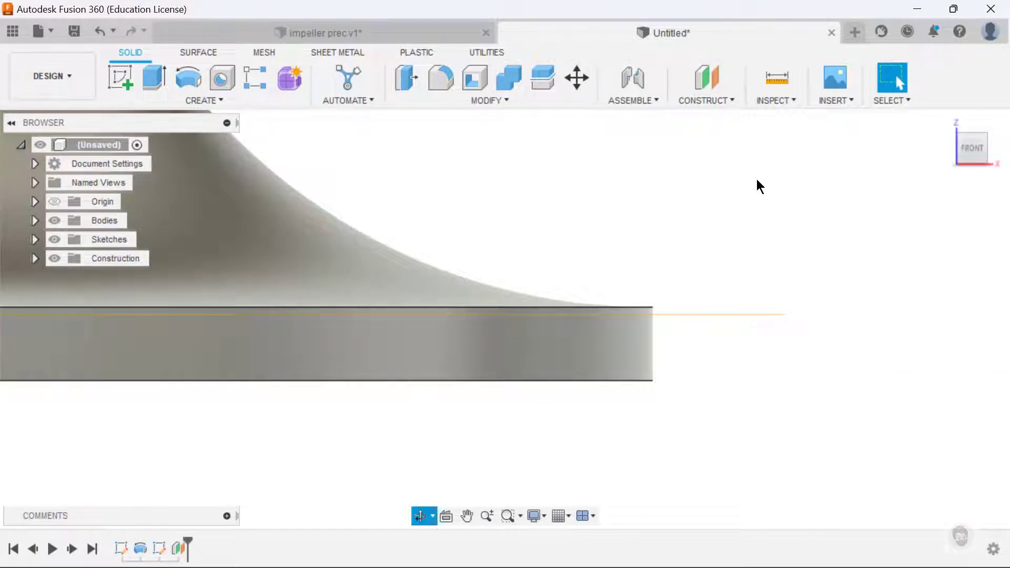
# - Start a new sketch on the offset construction plane
pyautogui.keyDown('shift'); pyautogui.moveTo(757, 185); pyautogui.dragTo(877, 405, button='middle'); pyautogui.keyUp('shift')
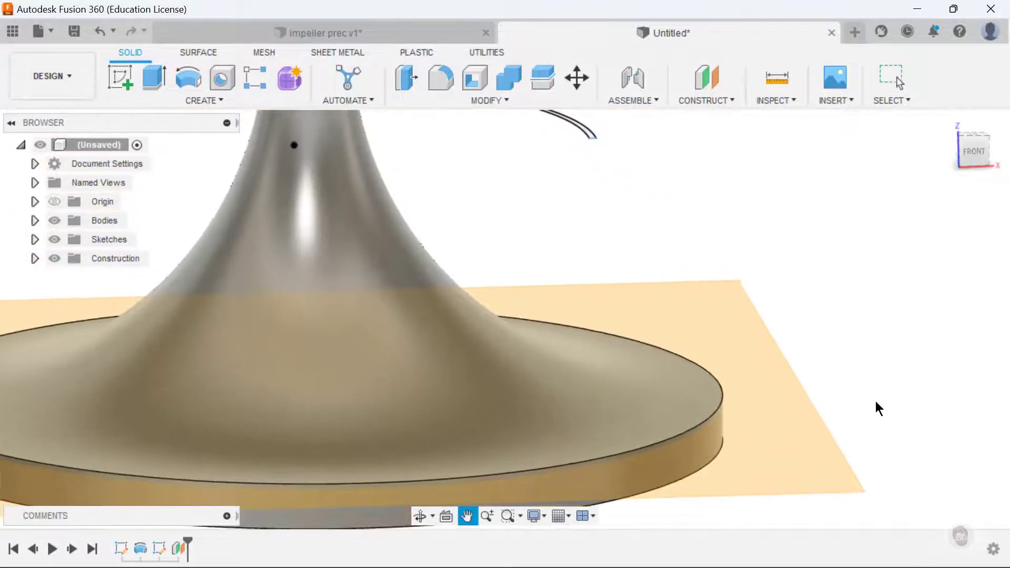
pyautogui.keyDown('shift'); pyautogui.moveTo(834, 225); pyautogui.dragTo(699, 279, button='middle'); pyautogui.keyUp('shift')
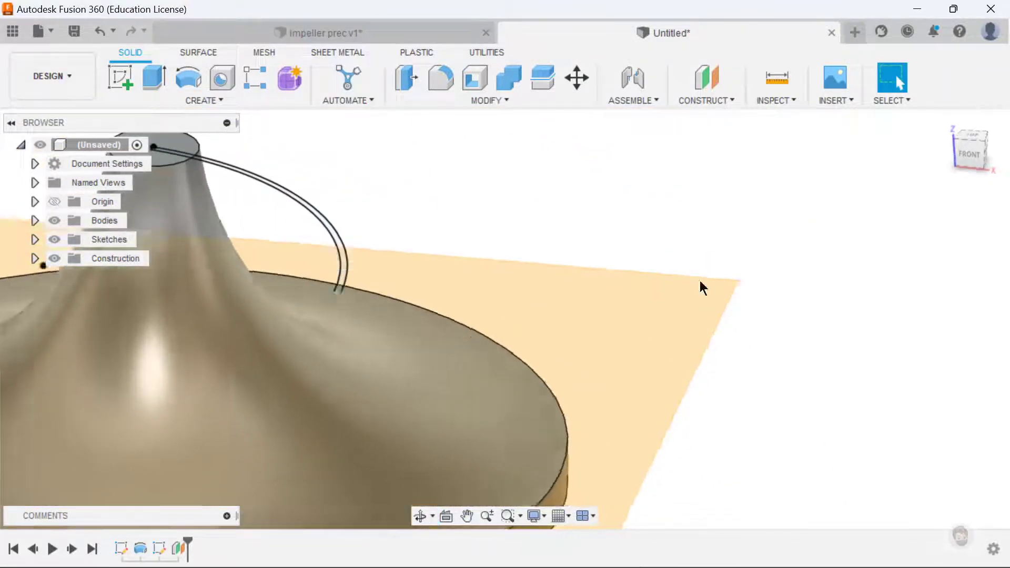
pyautogui.click(611, 302)
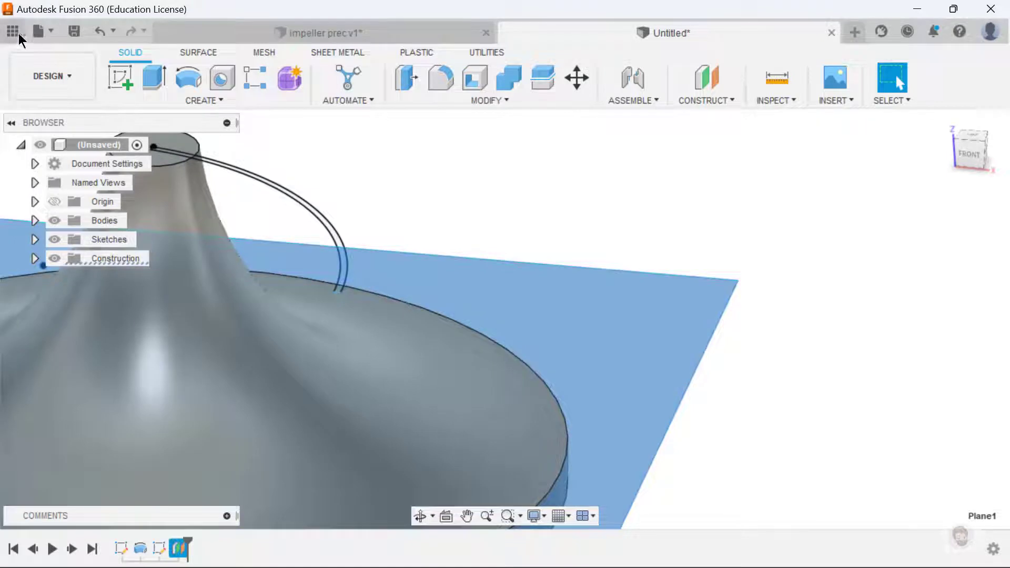
pyautogui.click(122, 74)
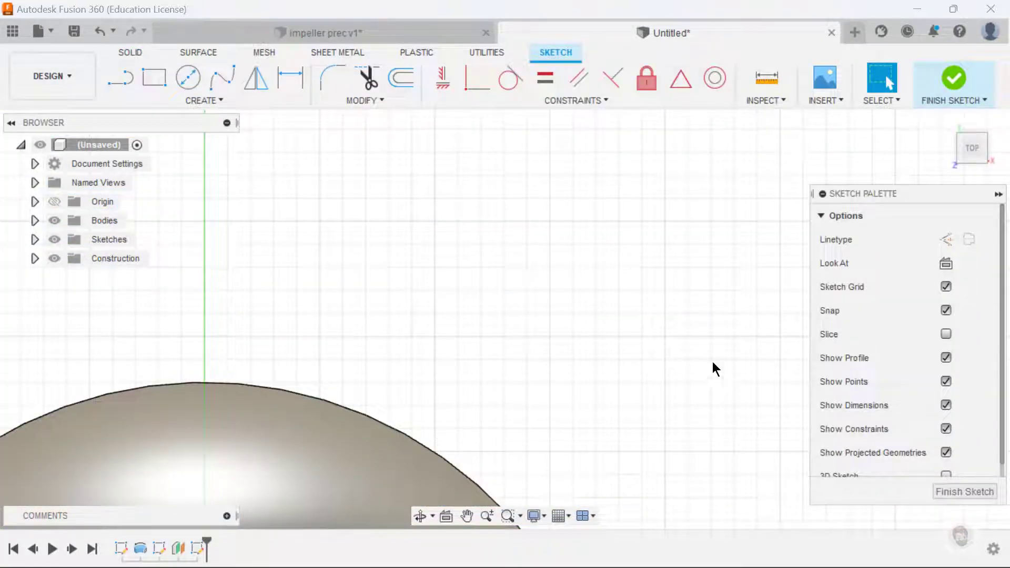
# - Draw an 88 mm horizontal line from the origin along the positive X axis toward the disc's rim
pyautogui.moveTo(712, 361); pyautogui.dragTo(738, 43, button='middle')
pyautogui.moveTo(732, 269); pyautogui.dragTo(745, 74, button='middle')
pyautogui.press('Escape')
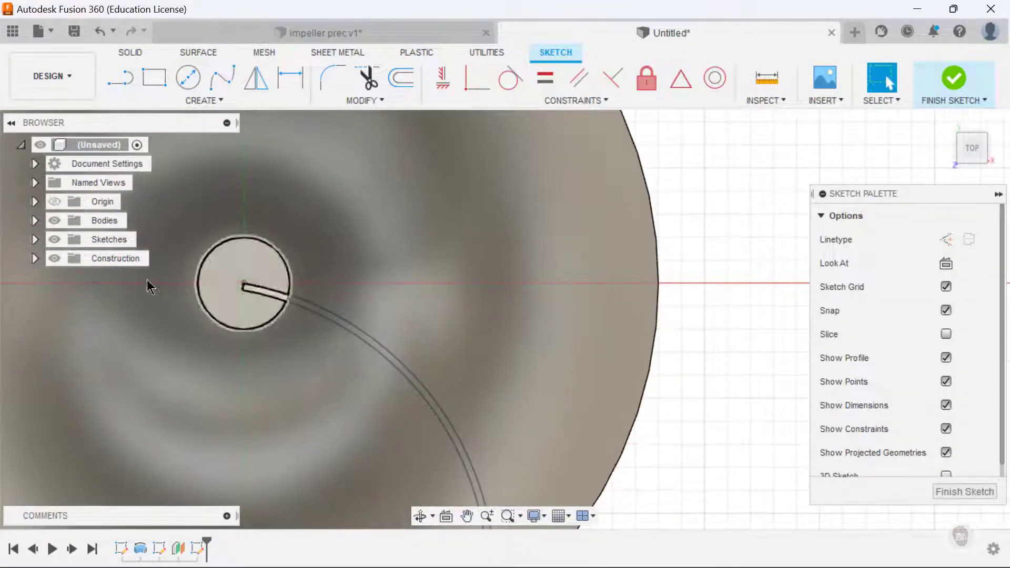
pyautogui.click(118, 81)
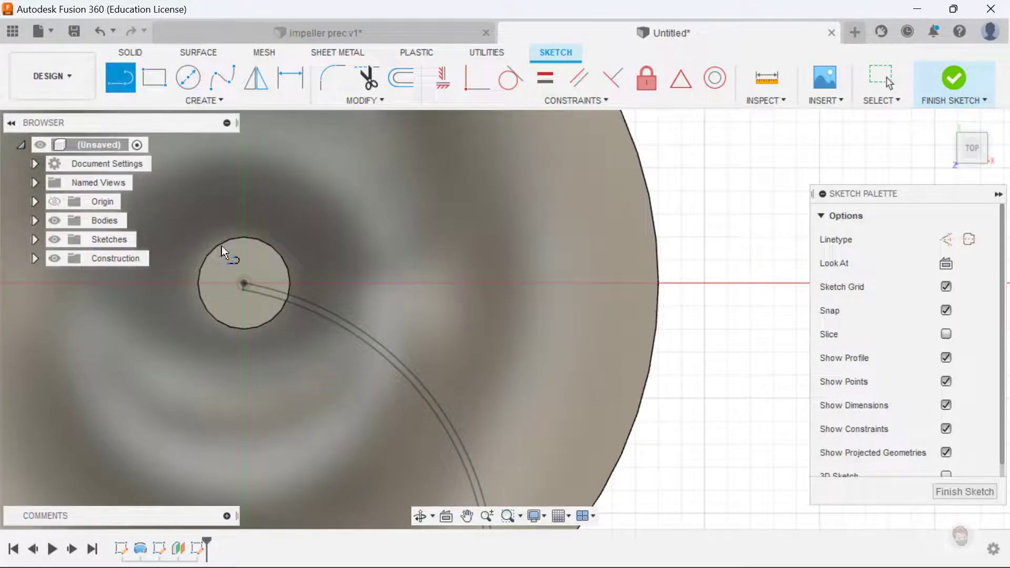
pyautogui.click(244, 282)
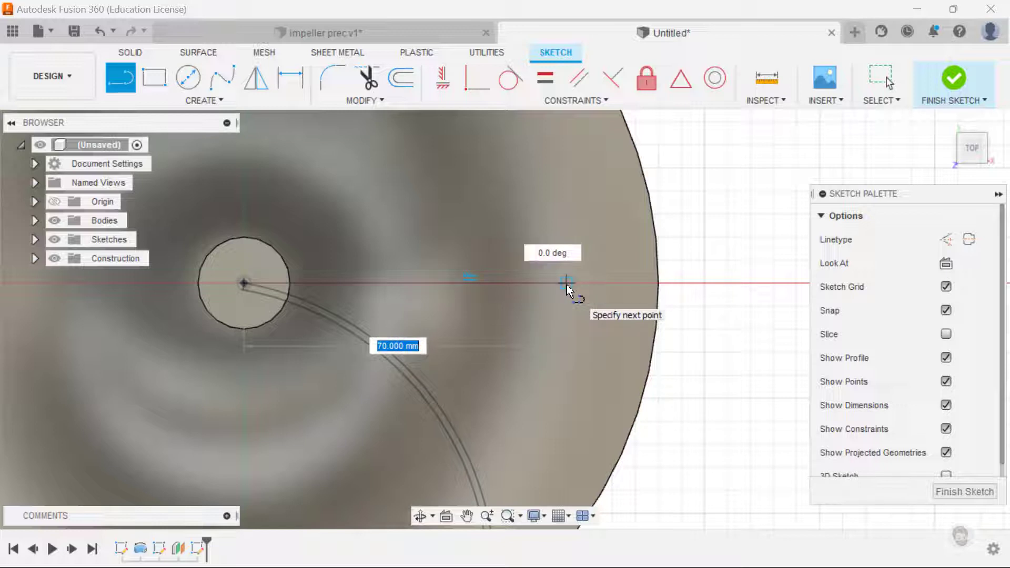
pyautogui.write('88')
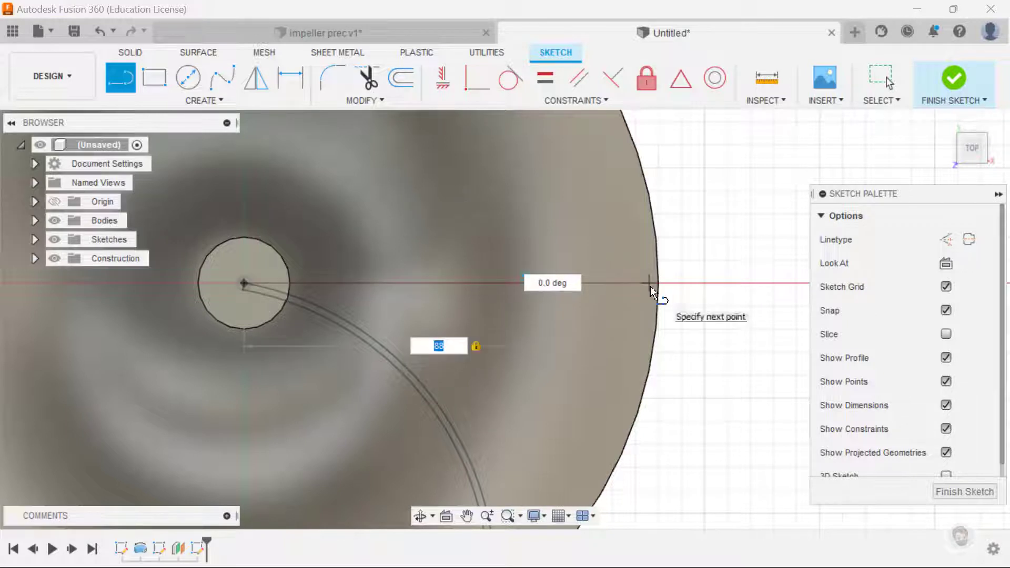
pyautogui.click(650, 286)
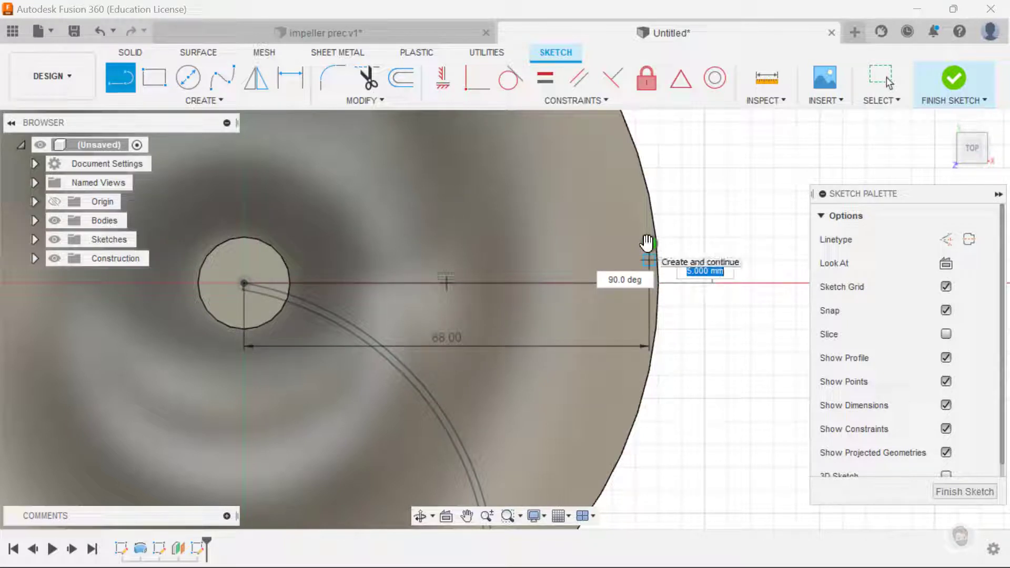
pyautogui.press('Escape')
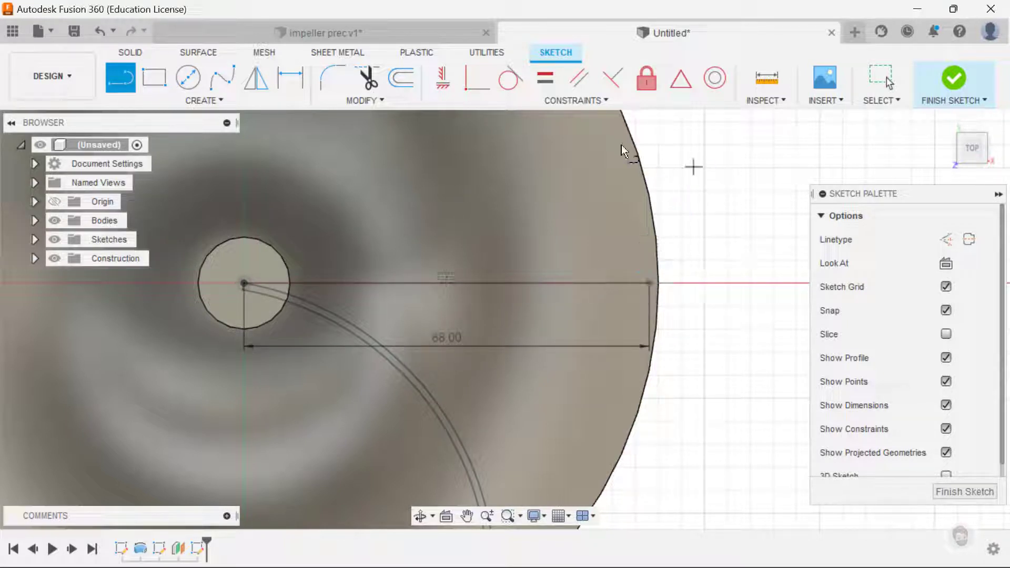
# - Offset the horizontal line by 2 mm, to the side away from the curved blade profile
pyautogui.click(400, 77)
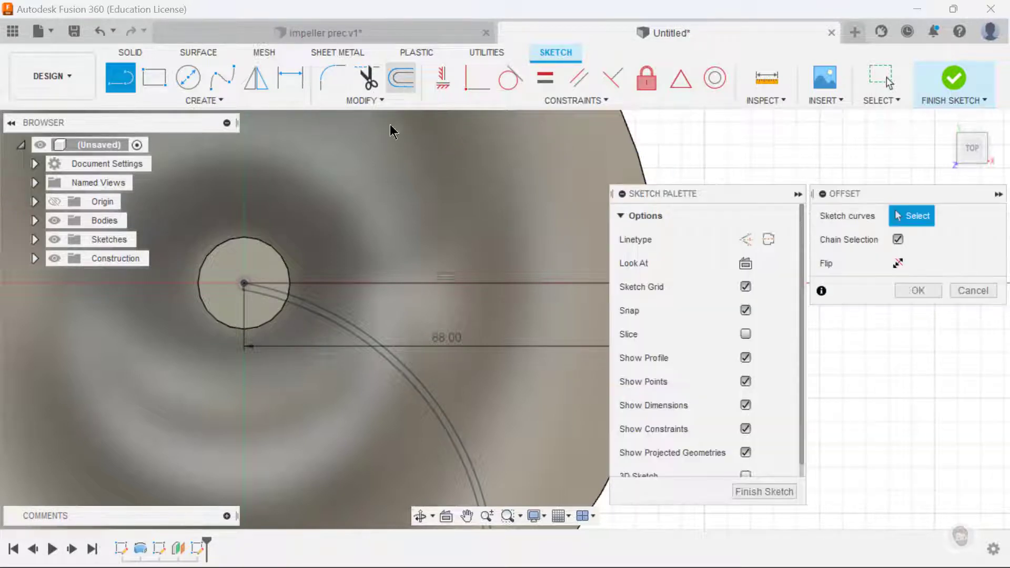
pyautogui.click(299, 282)
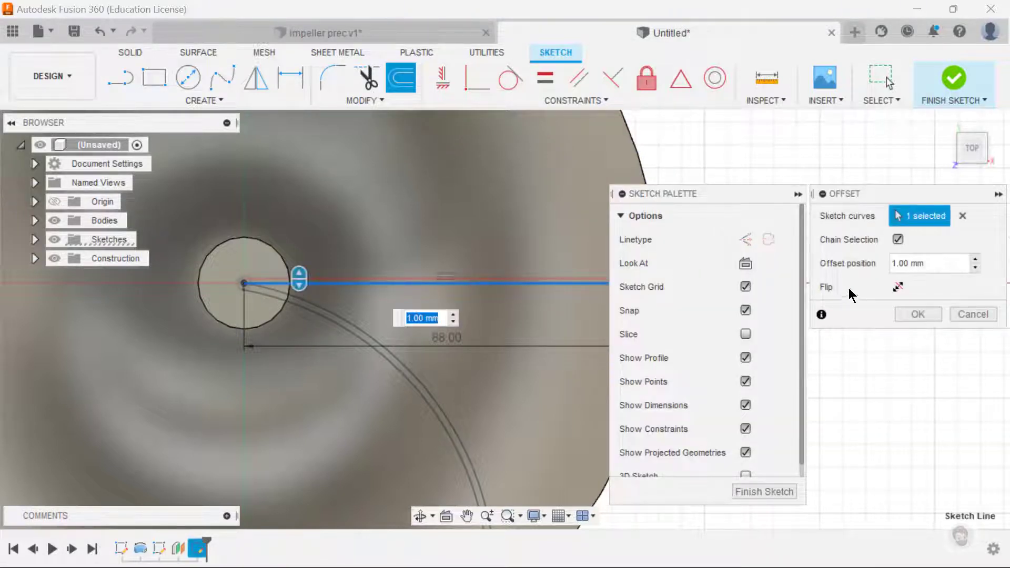
pyautogui.write('2')
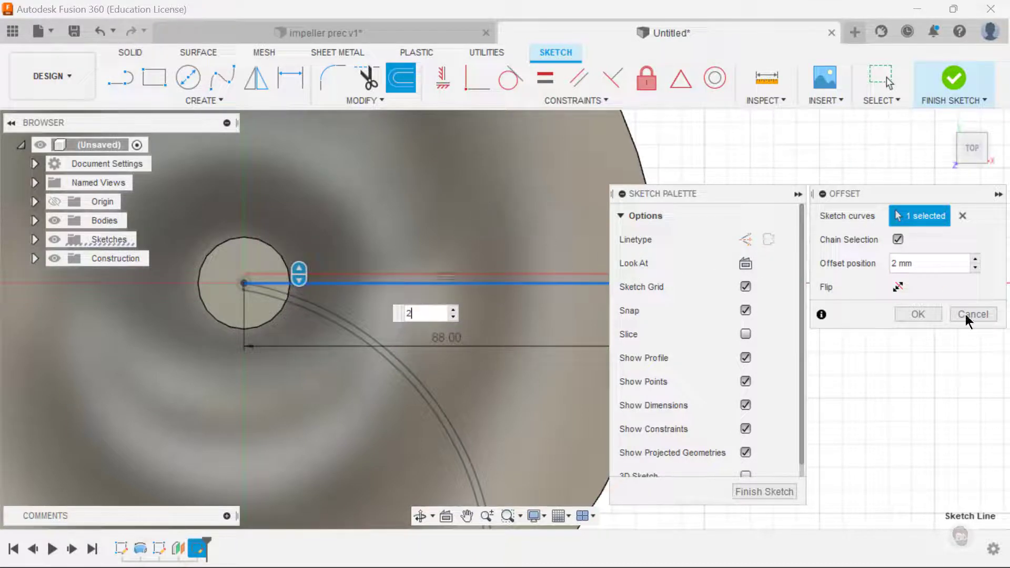
pyautogui.click(918, 313)
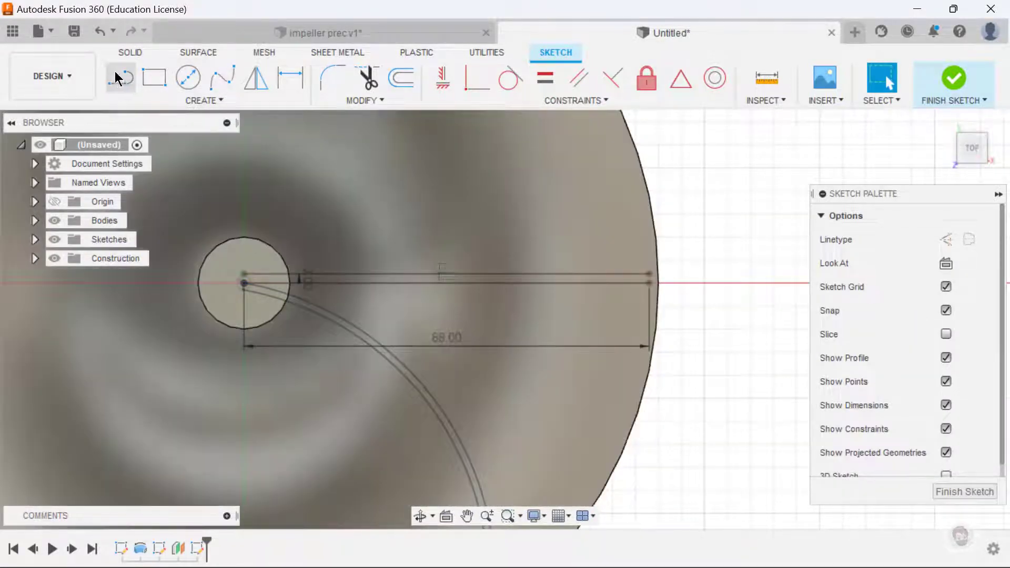
# - Close both ends of the two parallel lines with short lines to form a thin rectangle, and finish the sketch
pyautogui.click(120, 77)
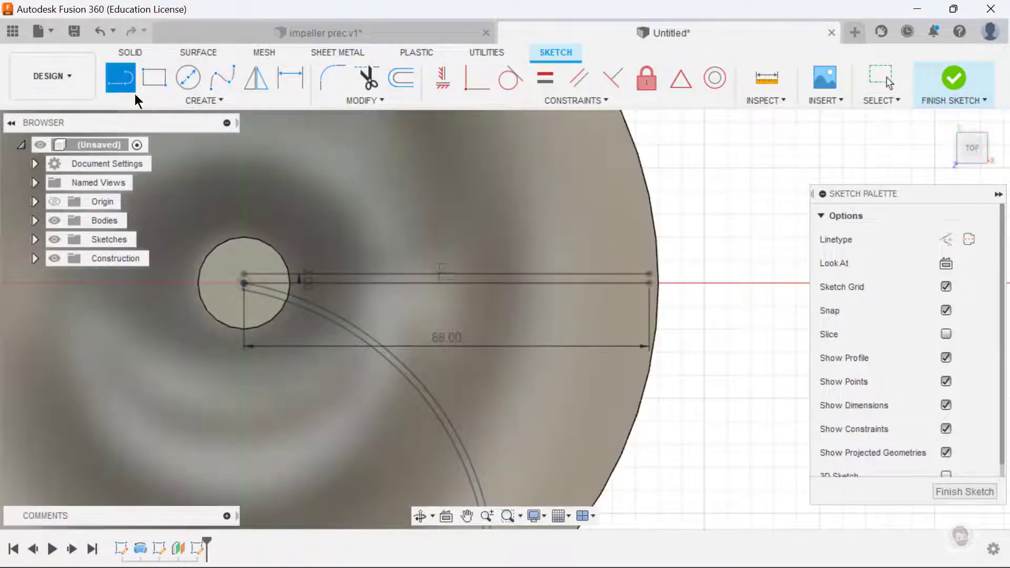
pyautogui.click(648, 287)
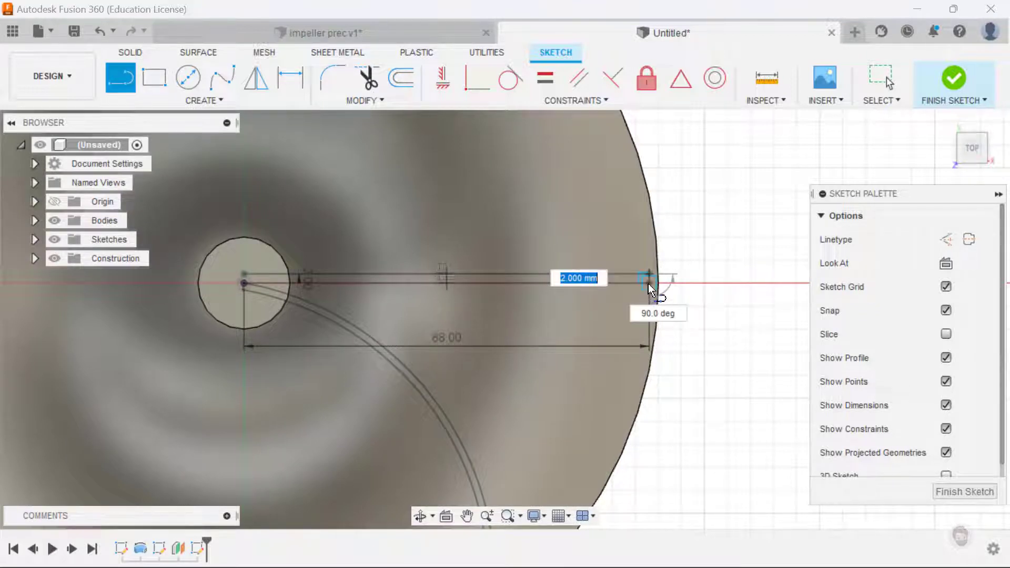
pyautogui.doubleClick(244, 282)
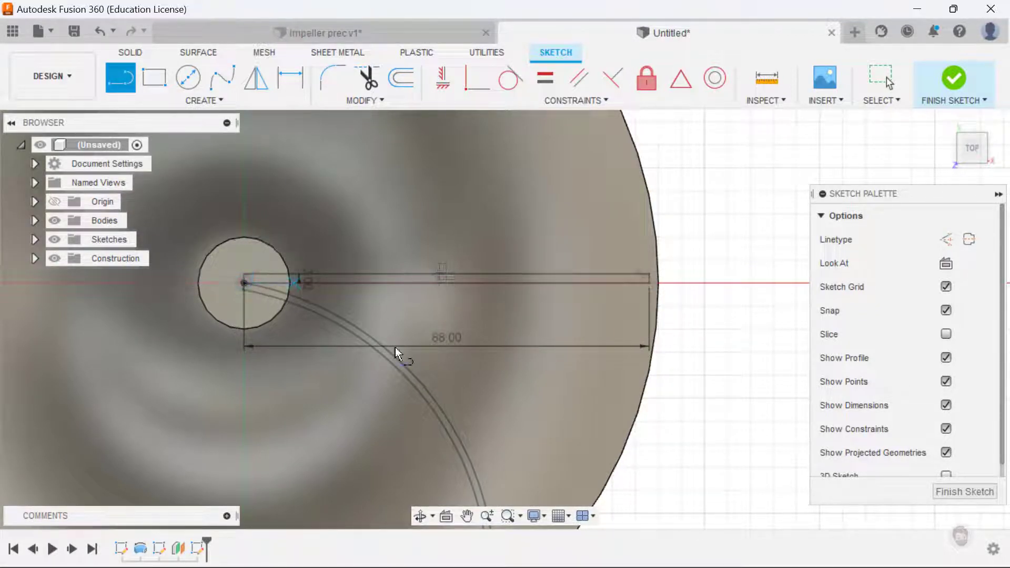
pyautogui.click(961, 490)
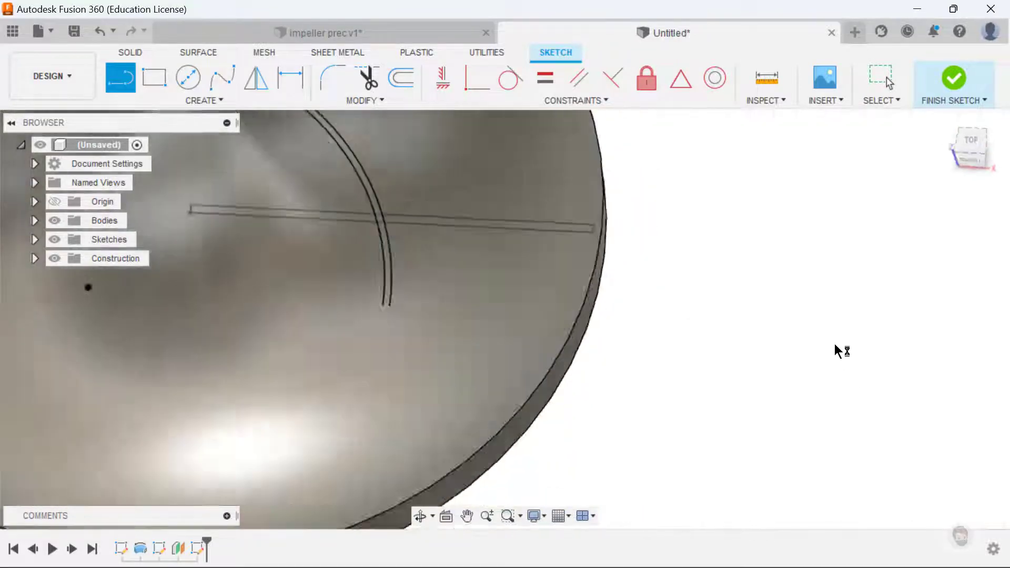
# - Start a Loft between the curved blade profile at the hub's top and the thin straight profile on the offset plane
pyautogui.click(204, 100)
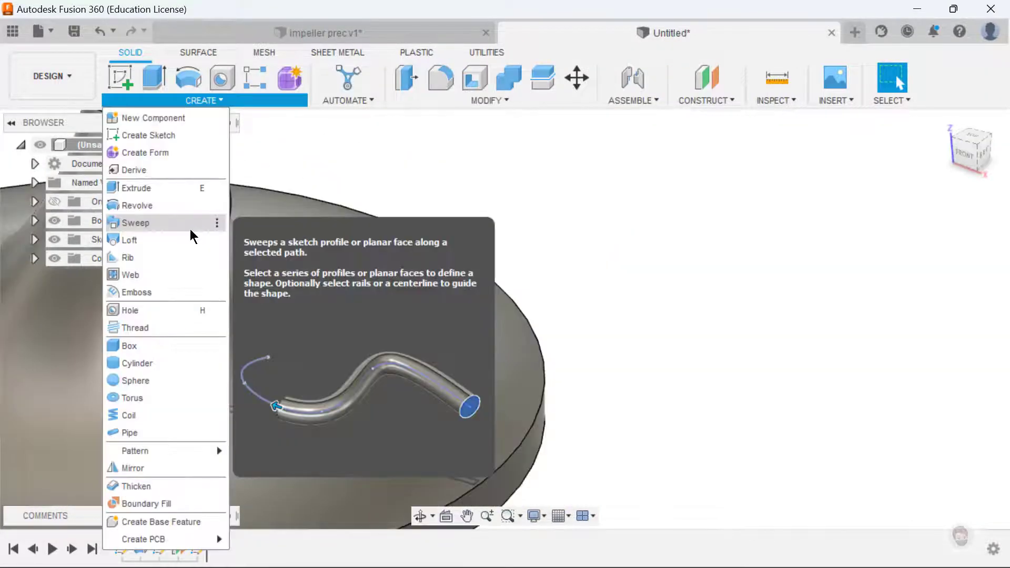
pyautogui.click(179, 239)
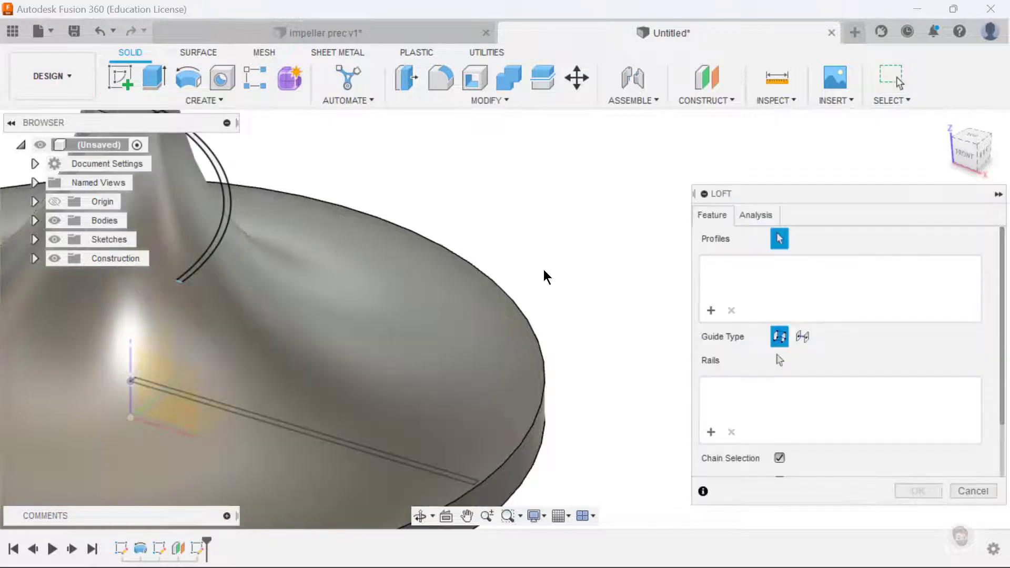
pyautogui.moveTo(484, 176); pyautogui.dragTo(666, 156, button='middle')
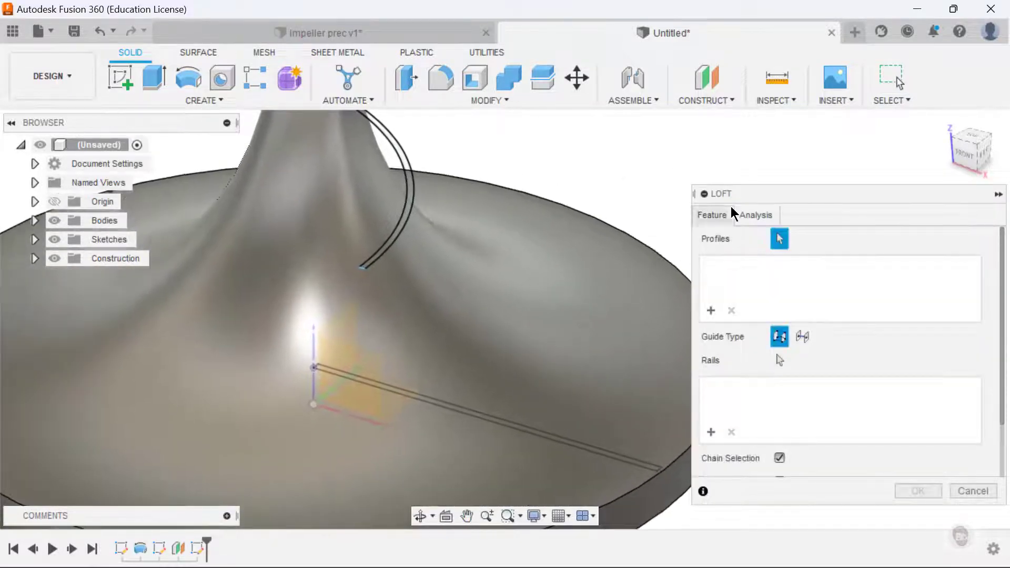
pyautogui.click(394, 144)
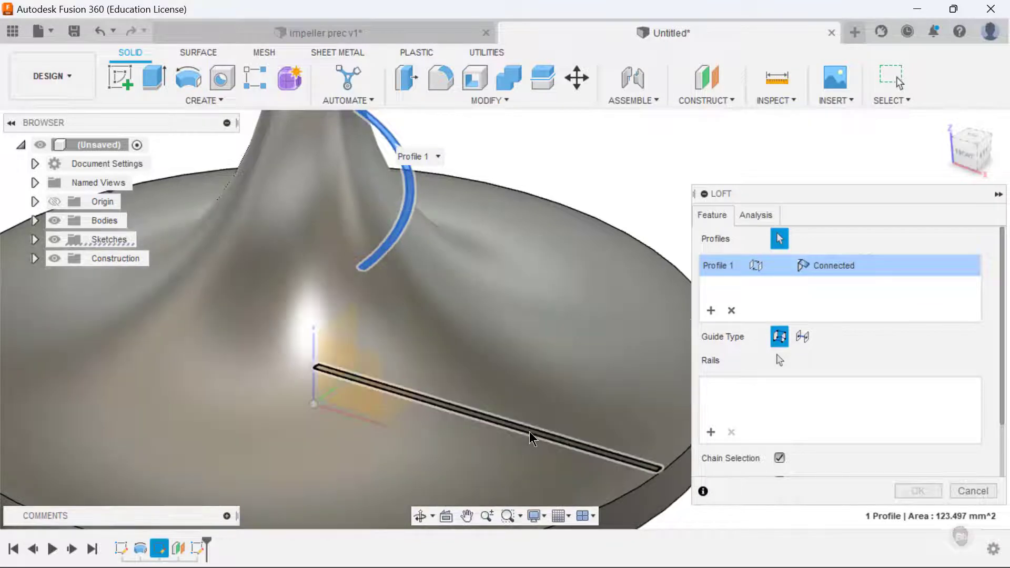
pyautogui.click(529, 431)
pyautogui.keyDown('shift'); pyautogui.moveTo(647, 163); pyautogui.dragTo(729, 230, button='middle'); pyautogui.keyUp('shift')
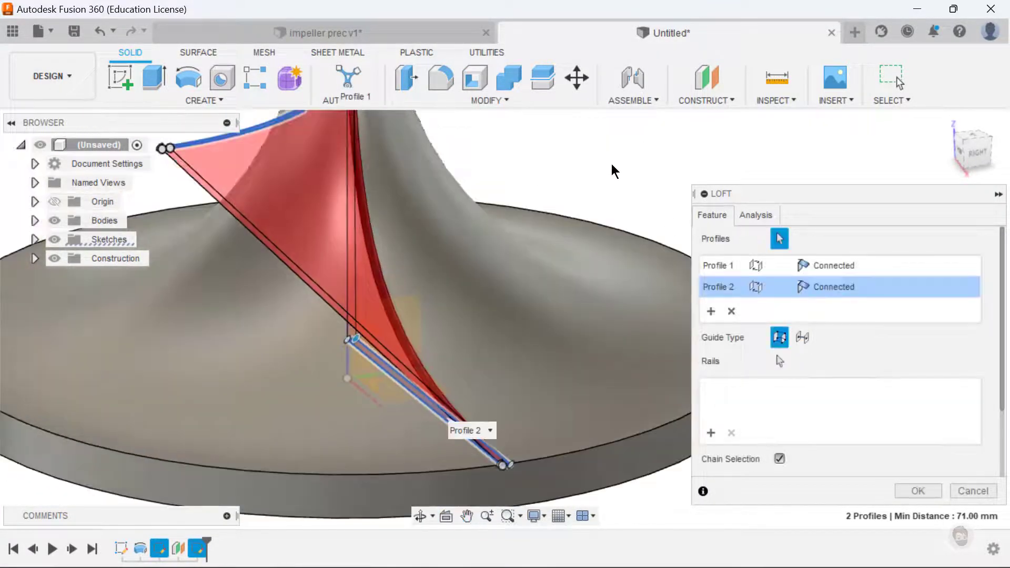
pyautogui.moveTo(611, 168)
pyautogui.keyDown('shift'); pyautogui.mouseDown(button='middle')
pyautogui.moveTo(552, 162)
pyautogui.moveTo(613, 163)
pyautogui.moveTo(593, 147)
pyautogui.moveTo(610, 178)
pyautogui.mouseUp(button='middle'); pyautogui.keyUp('shift')
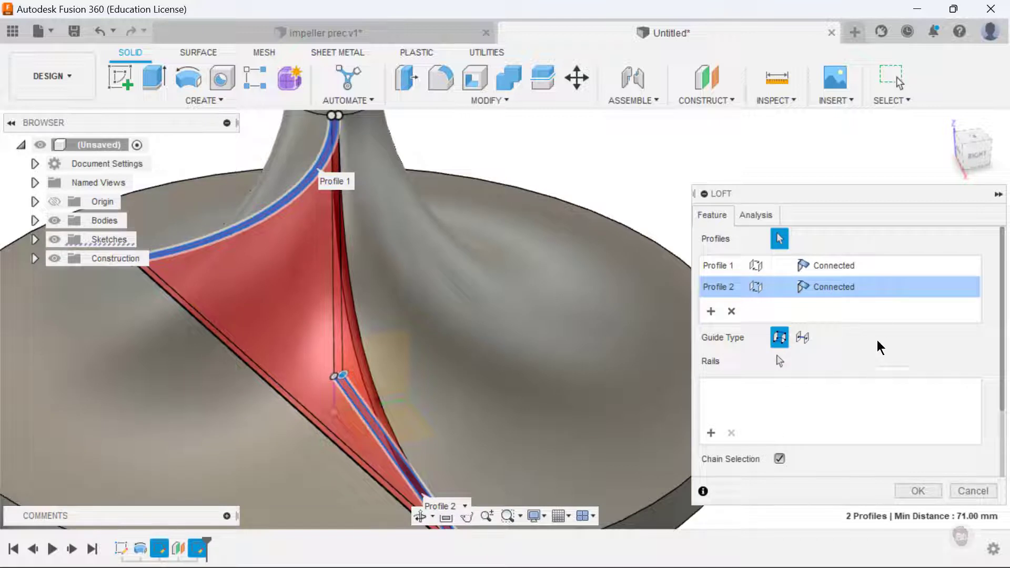
# - Set the straight profile's loft condition to Direction with a takeoff weight of 0.5, and create the loft as a Join
pyautogui.click(832, 285)
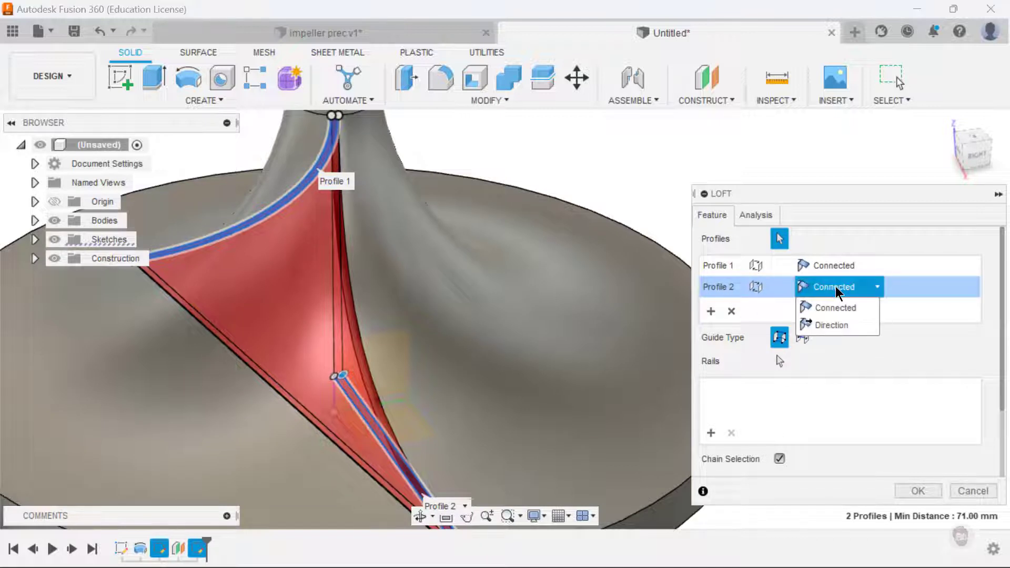
pyautogui.click(847, 326)
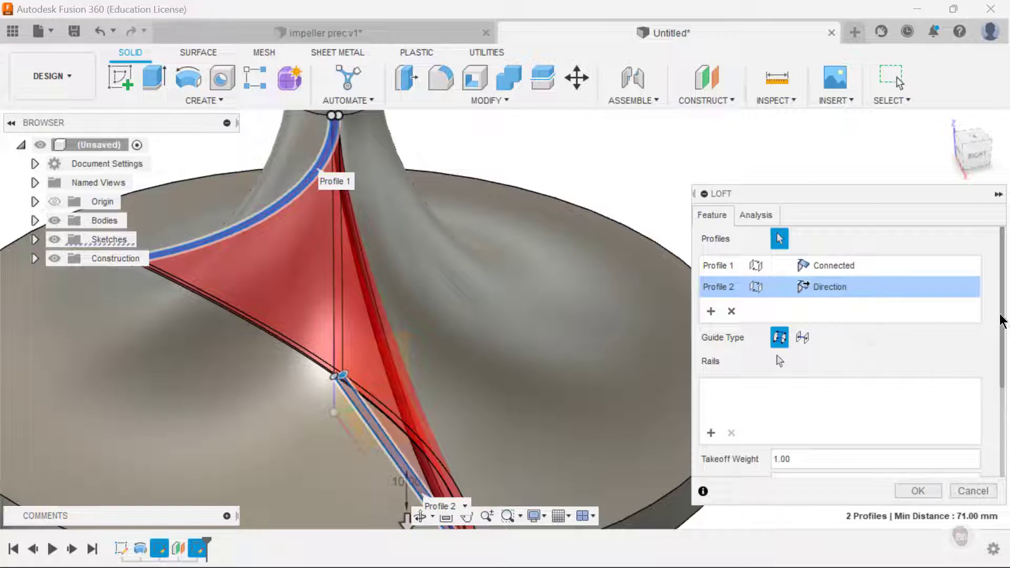
pyautogui.moveTo(1002, 322); pyautogui.dragTo(1006, 413)
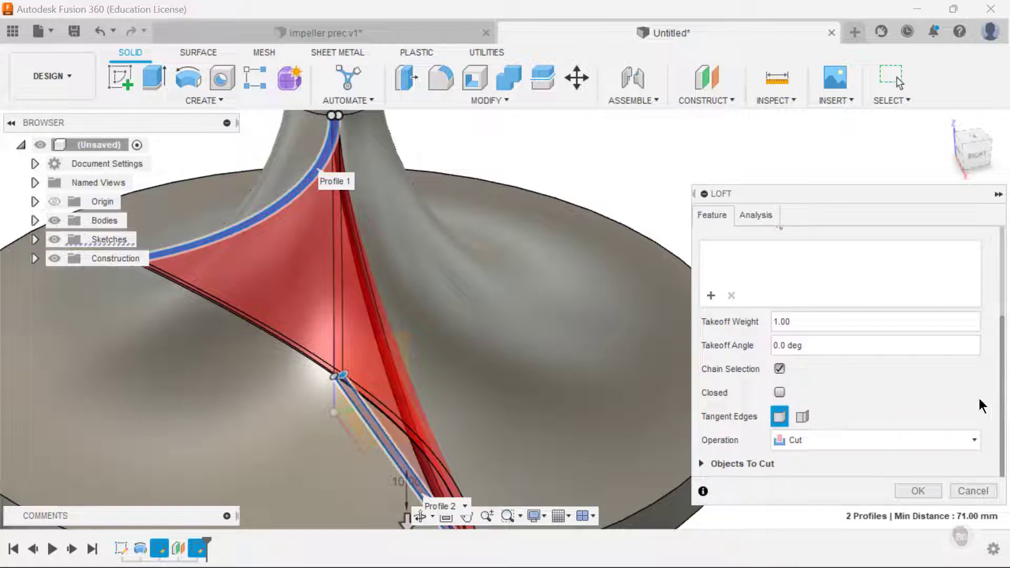
pyautogui.click(834, 439)
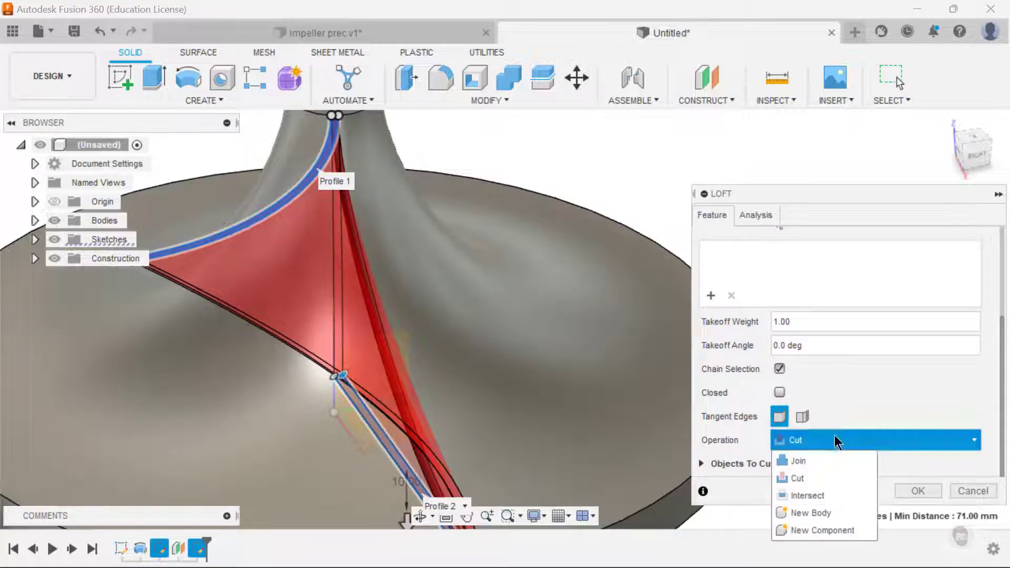
pyautogui.click(819, 461)
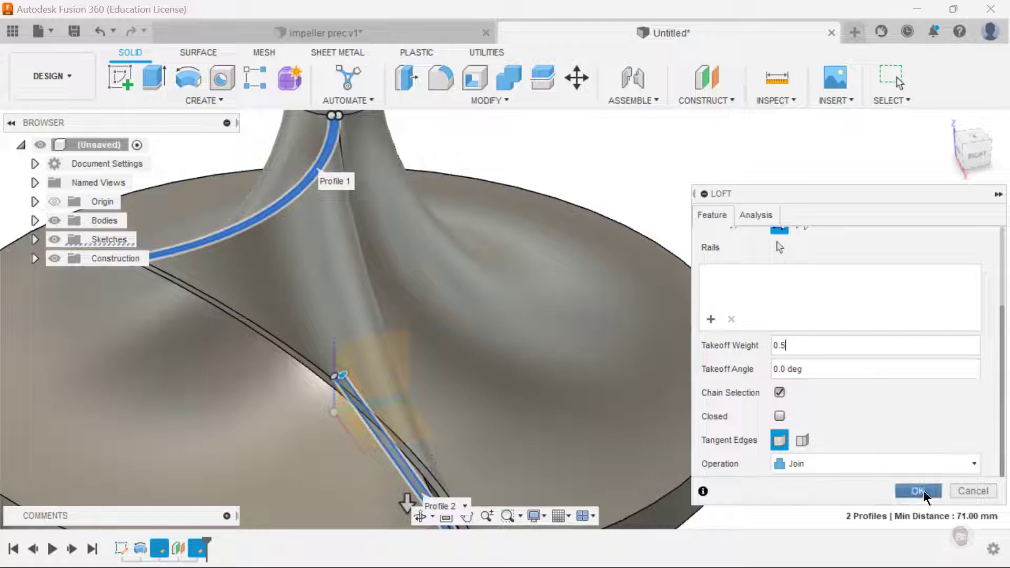
pyautogui.click(922, 490)
pyautogui.keyDown('shift'); pyautogui.moveTo(822, 306); pyautogui.dragTo(856, 285, button='middle'); pyautogui.keyUp('shift')
pyautogui.moveTo(850, 240)
pyautogui.keyDown('shift'); pyautogui.mouseDown(button='middle')
pyautogui.moveTo(814, 227)
pyautogui.moveTo(831, 235)
pyautogui.mouseUp(button='middle'); pyautogui.keyUp('shift')
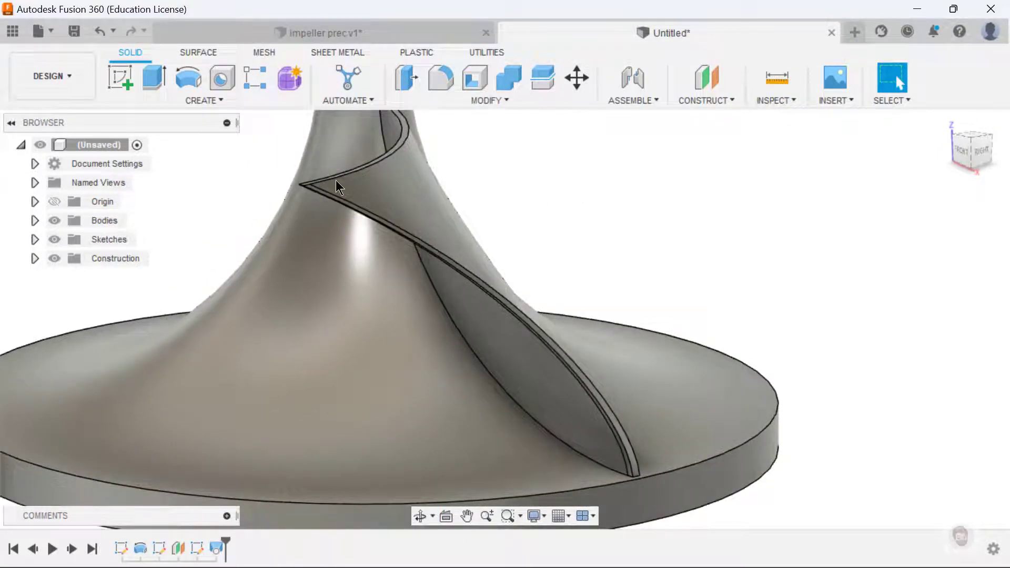
# - Start a Circular Pattern of type Features with the circular edge of the hub's top face as its axis
pyautogui.click(236, 102)
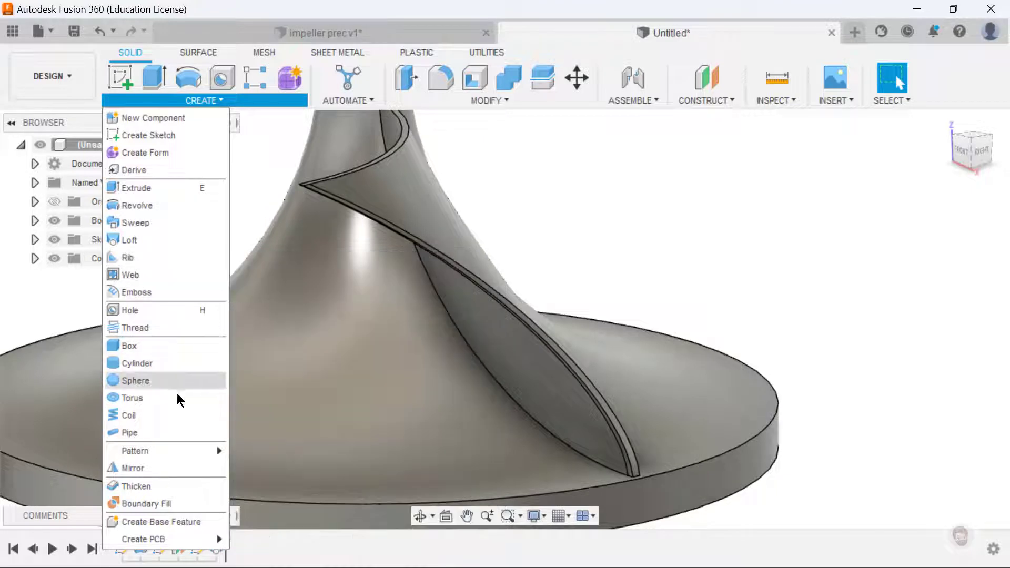
pyautogui.moveTo(182, 450)
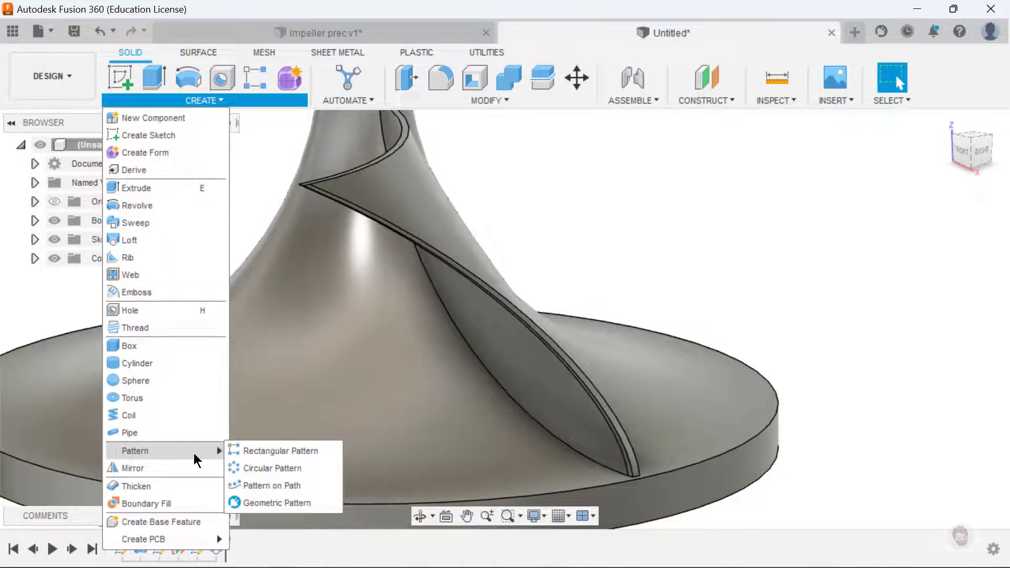
pyautogui.click(261, 475)
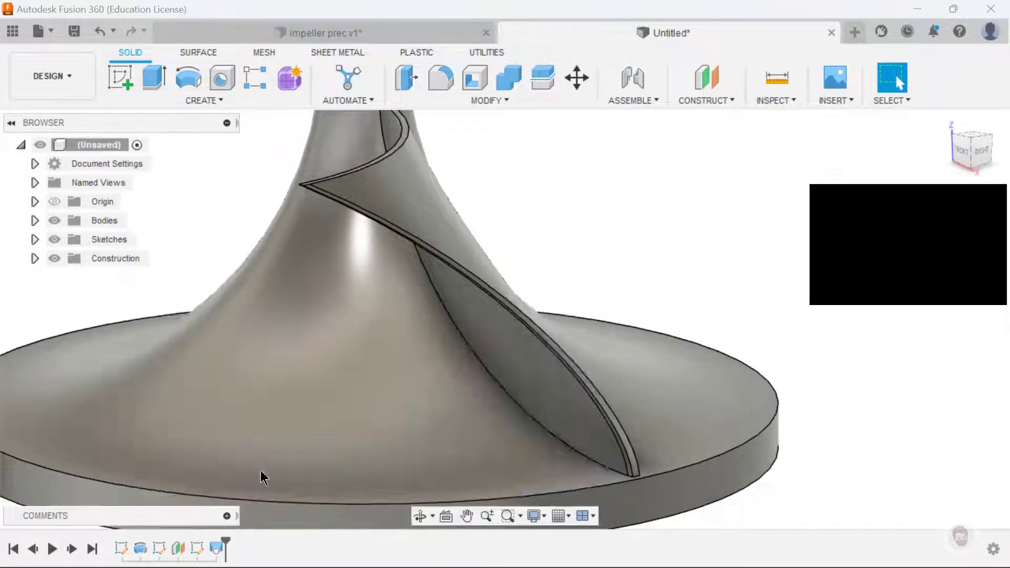
pyautogui.keyDown('shift'); pyautogui.moveTo(571, 211); pyautogui.dragTo(606, 239, button='middle'); pyautogui.keyUp('shift')
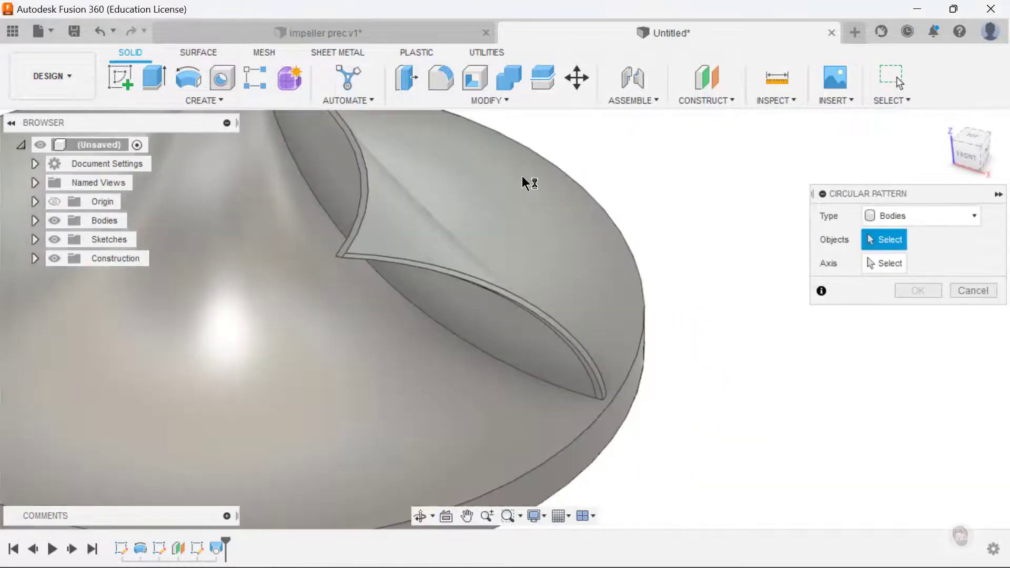
pyautogui.moveTo(590, 134); pyautogui.dragTo(836, 309, button='middle')
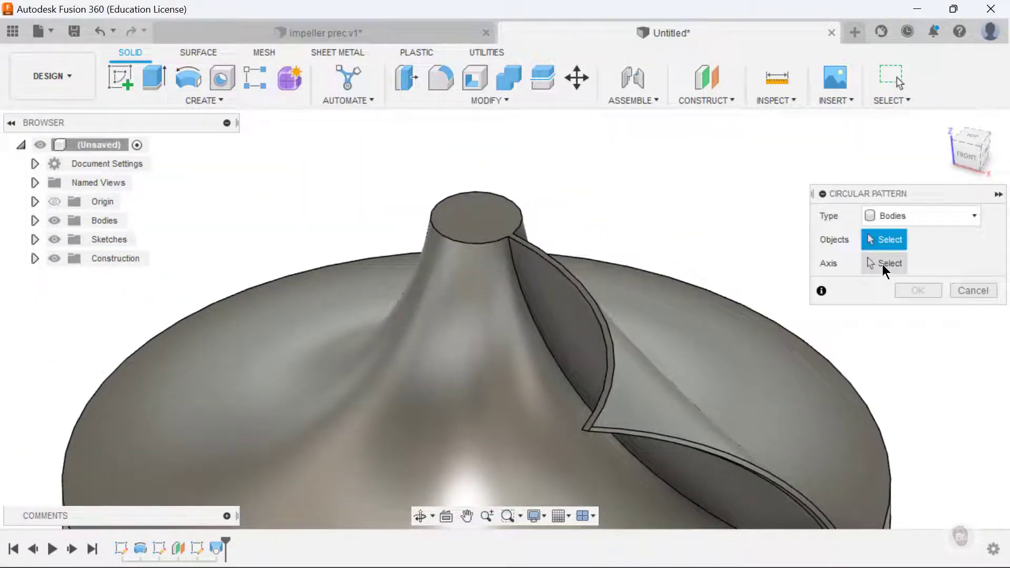
pyautogui.click(913, 216)
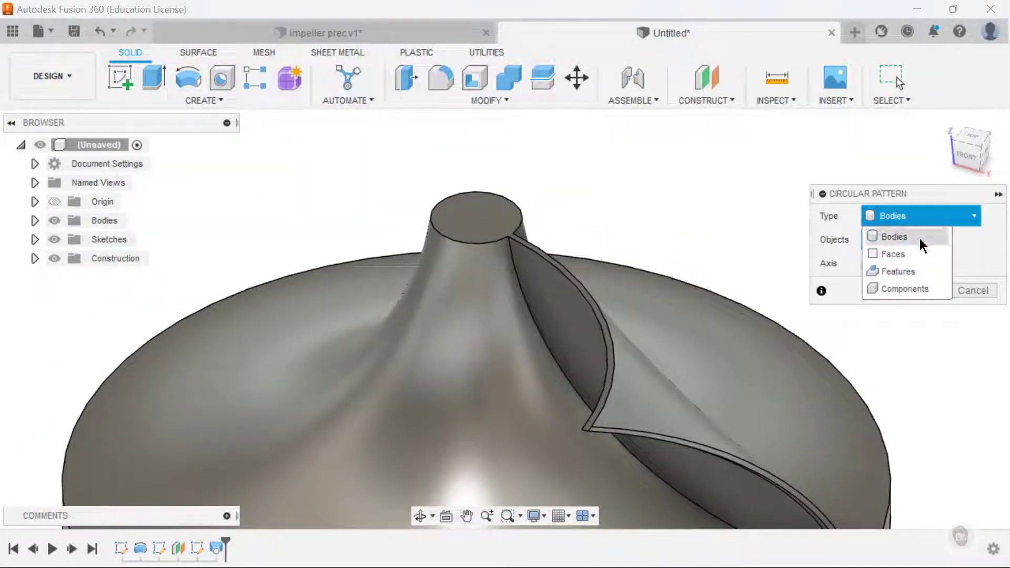
pyautogui.click(898, 271)
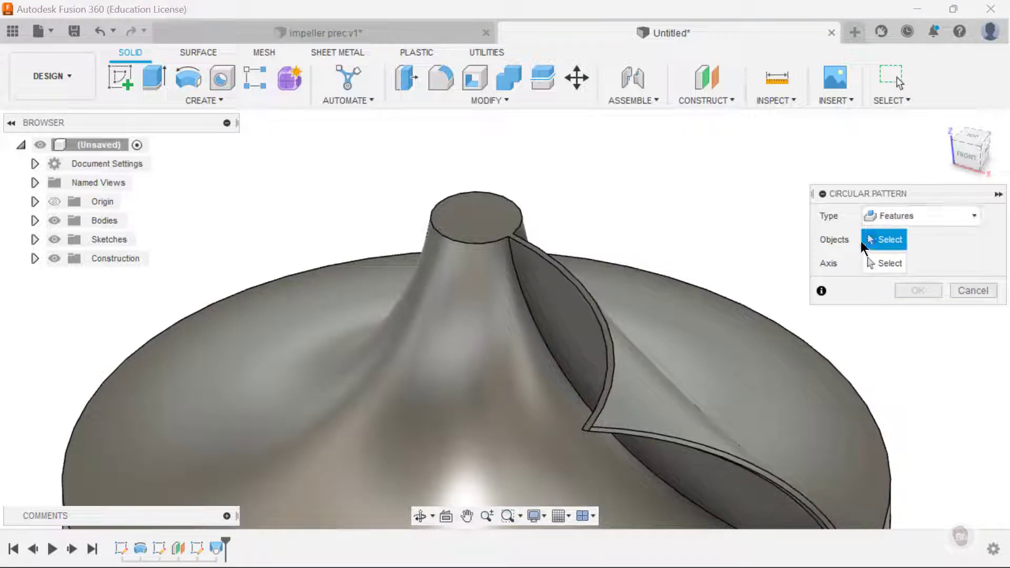
pyautogui.click(885, 265)
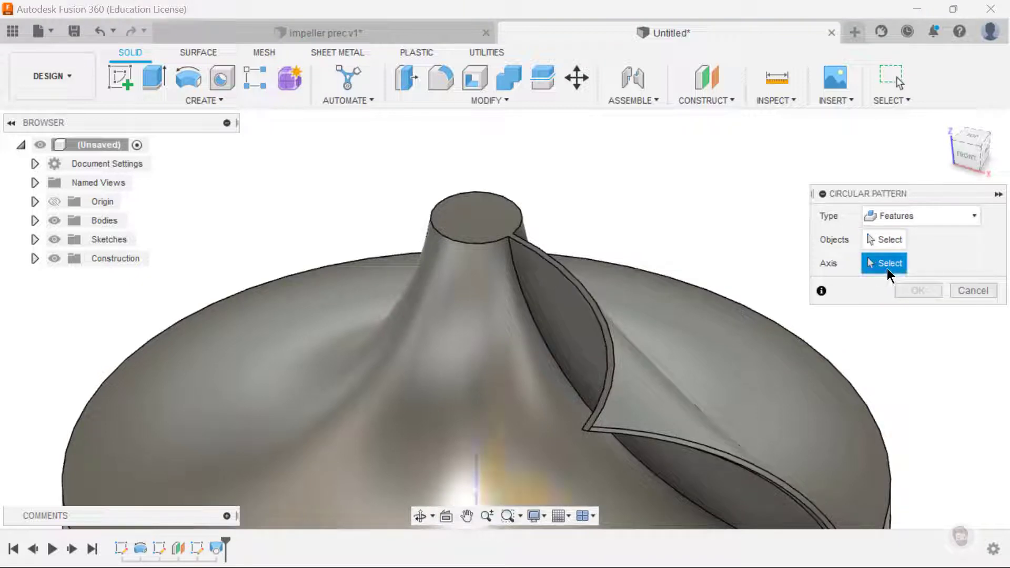
pyautogui.click(459, 239)
pyautogui.keyDown('shift'); pyautogui.moveTo(622, 184); pyautogui.dragTo(640, 162, button='middle'); pyautogui.keyUp('shift')
pyautogui.moveTo(641, 208); pyautogui.dragTo(515, 137, button='middle')
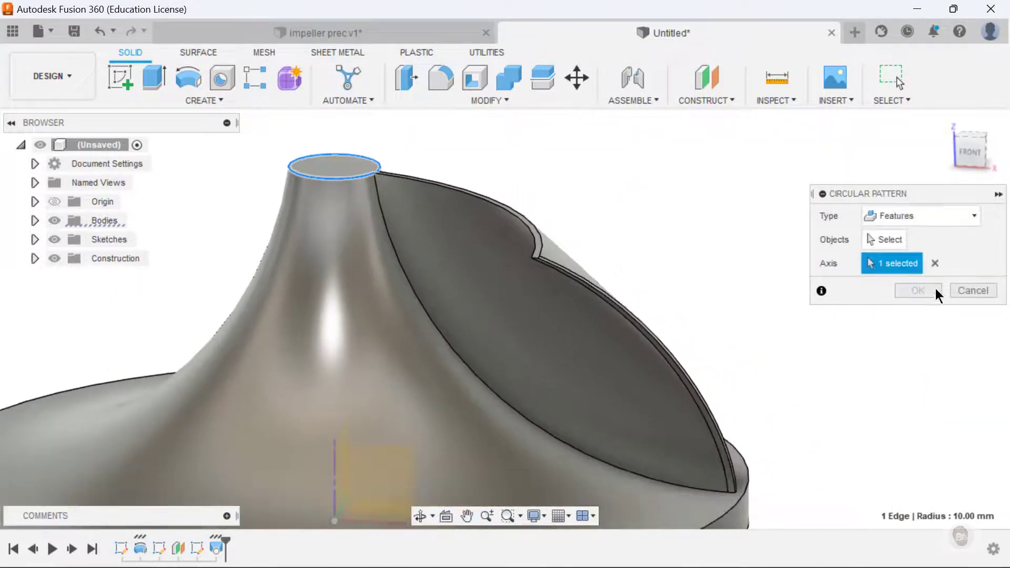
# - Pattern the lofted blade around the hub with a quantity of 12 over the full circle
pyautogui.click(888, 240)
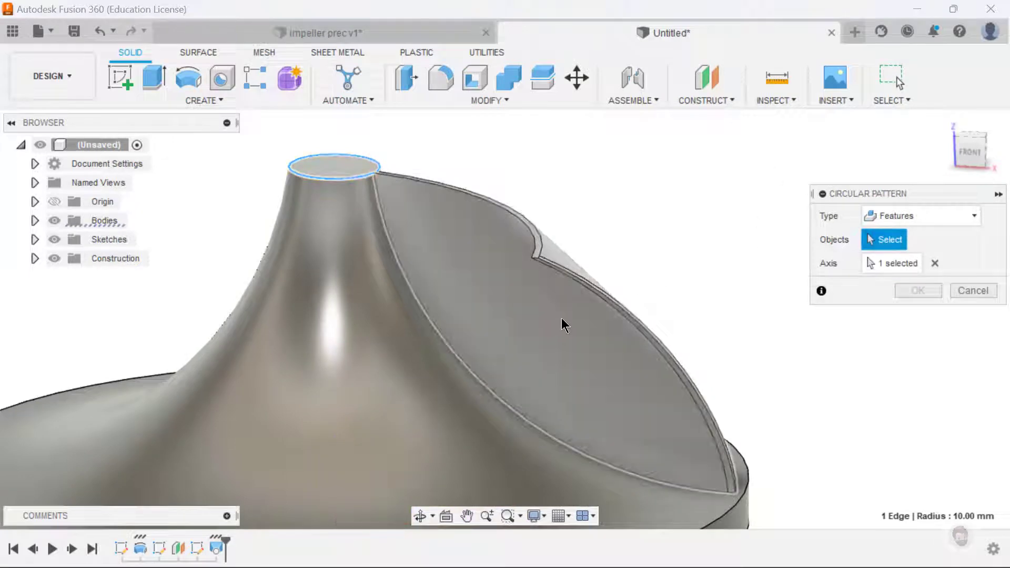
pyautogui.click(560, 320)
pyautogui.keyDown('shift'); pyautogui.moveTo(663, 216); pyautogui.dragTo(639, 239, button='middle'); pyautogui.keyUp('shift')
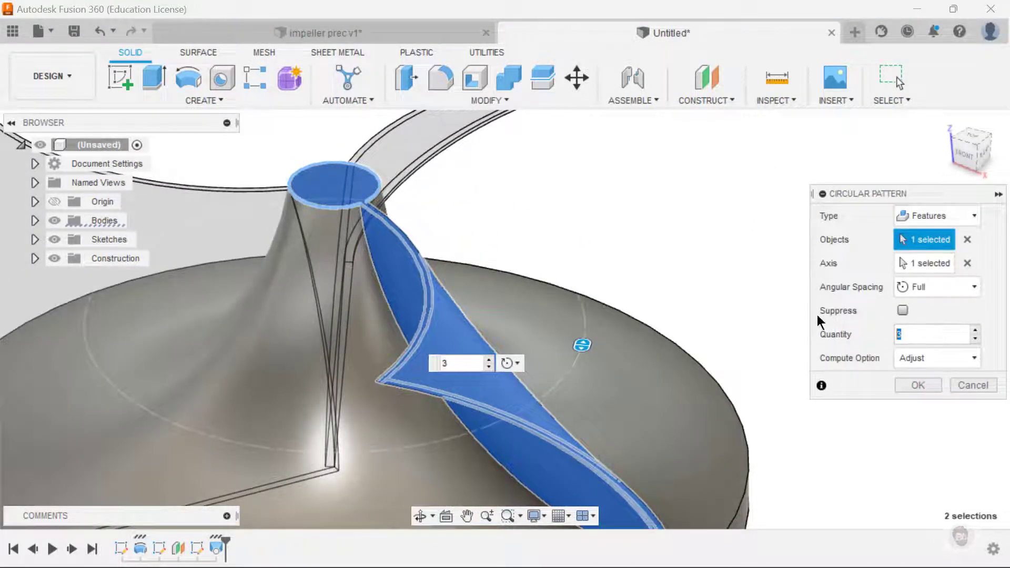
pyautogui.write('12')
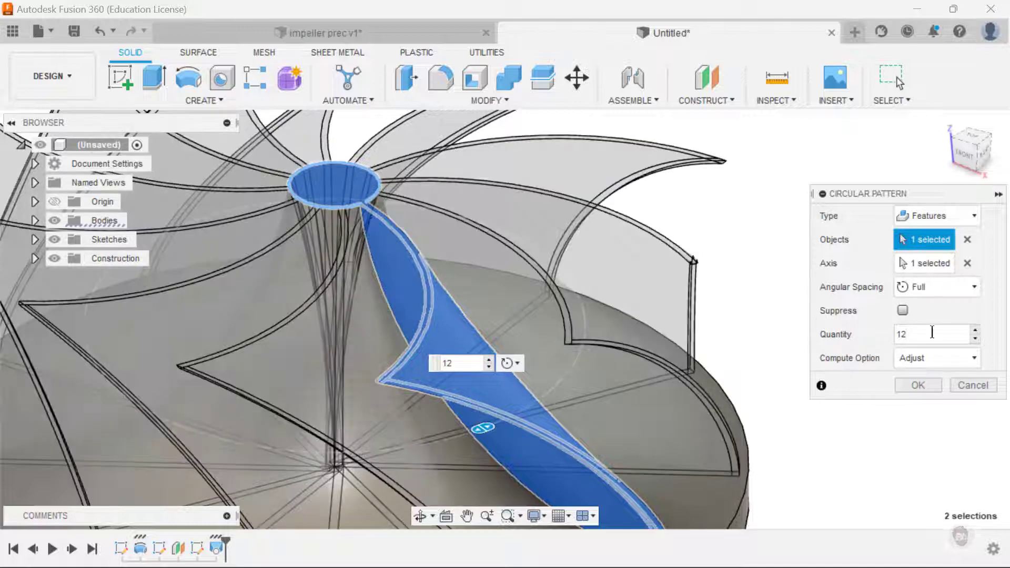
pyautogui.click(921, 385)
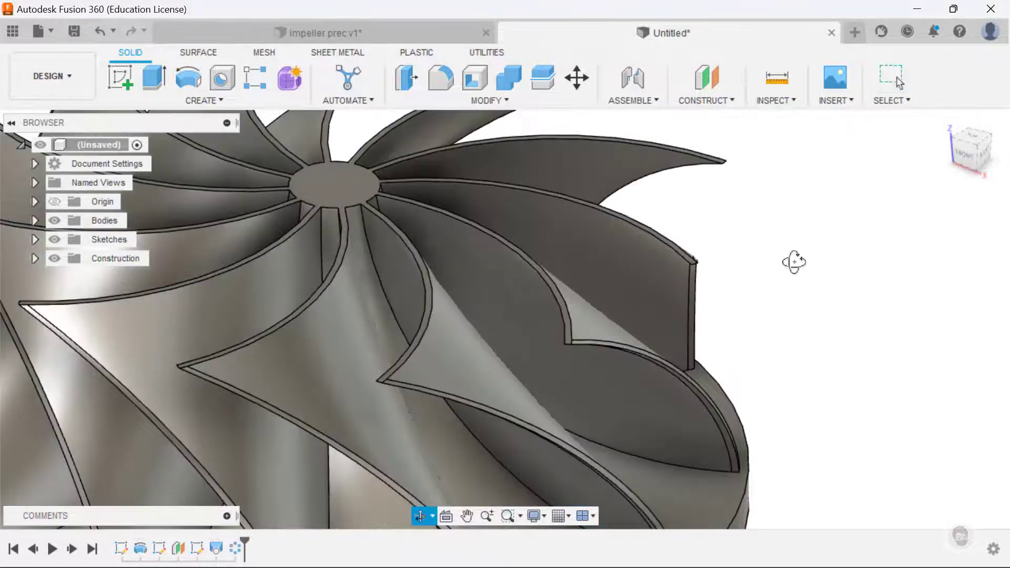
# - Start a new sketch on the vertical YZ plane through the impeller's axis
pyautogui.keyDown('shift'); pyautogui.moveTo(794, 261); pyautogui.dragTo(888, 221, button='middle'); pyautogui.keyUp('shift')
pyautogui.click(980, 137)
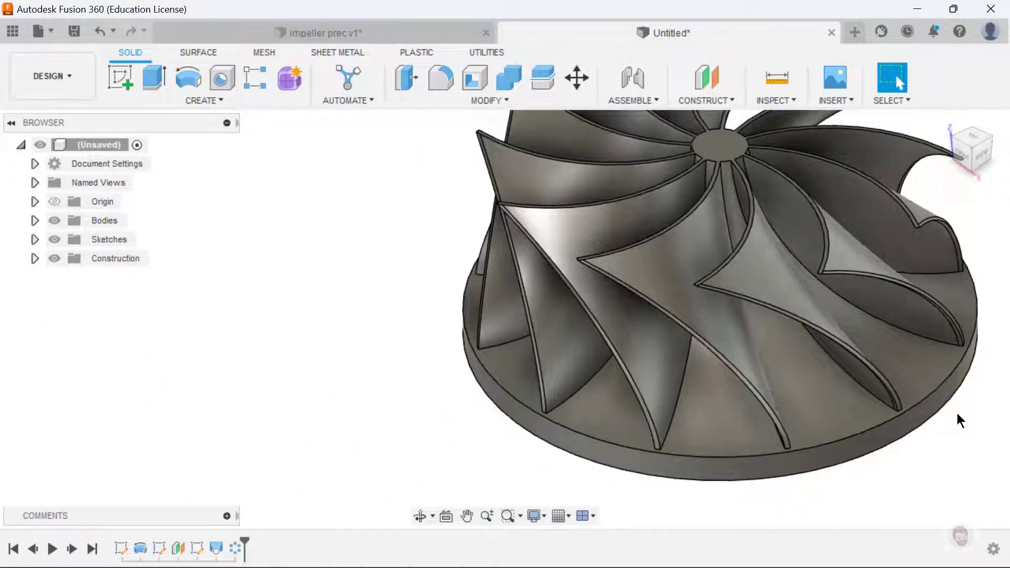
pyautogui.moveTo(855, 429); pyautogui.dragTo(570, 516, button='middle')
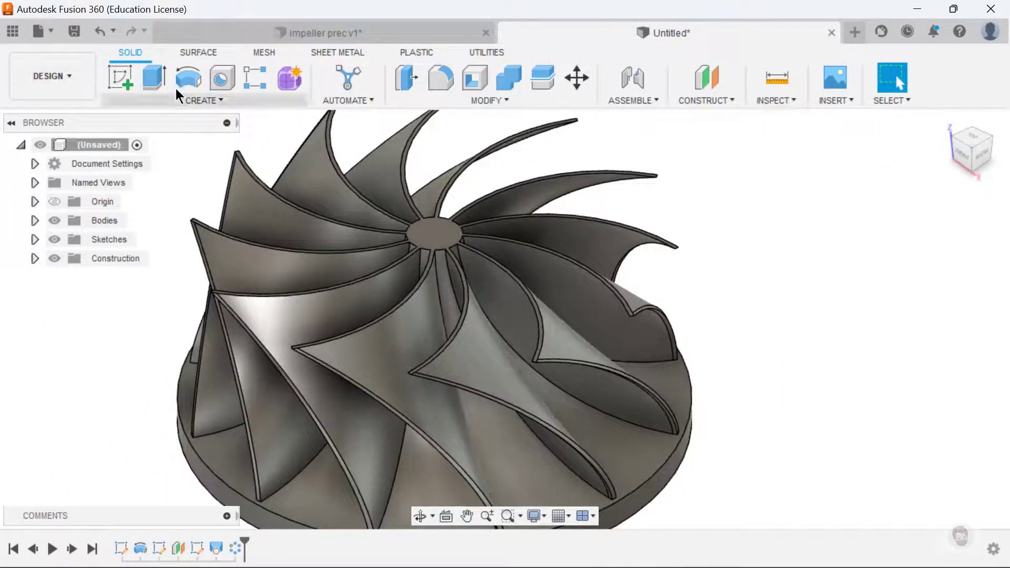
pyautogui.click(120, 79)
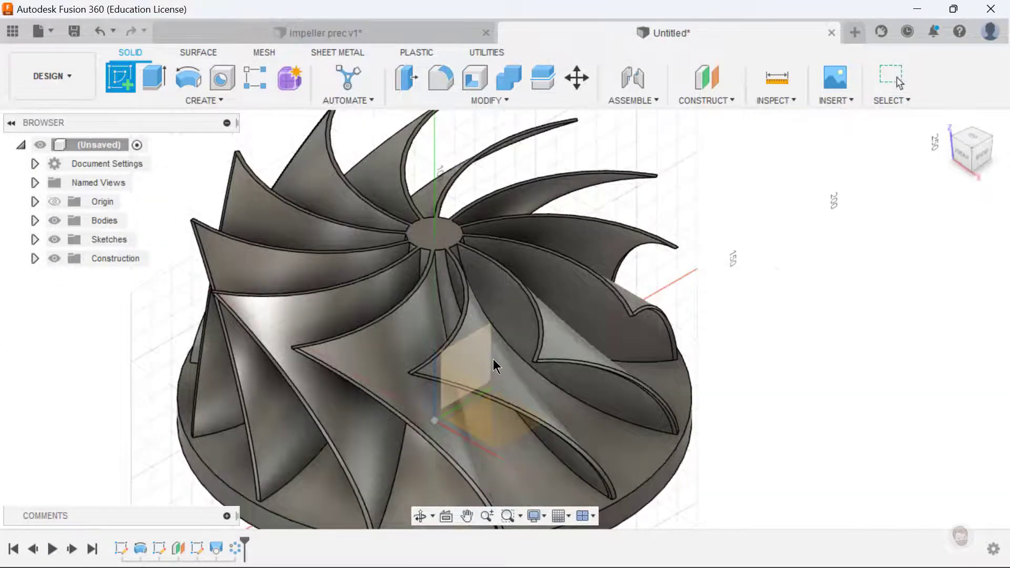
pyautogui.click(482, 342)
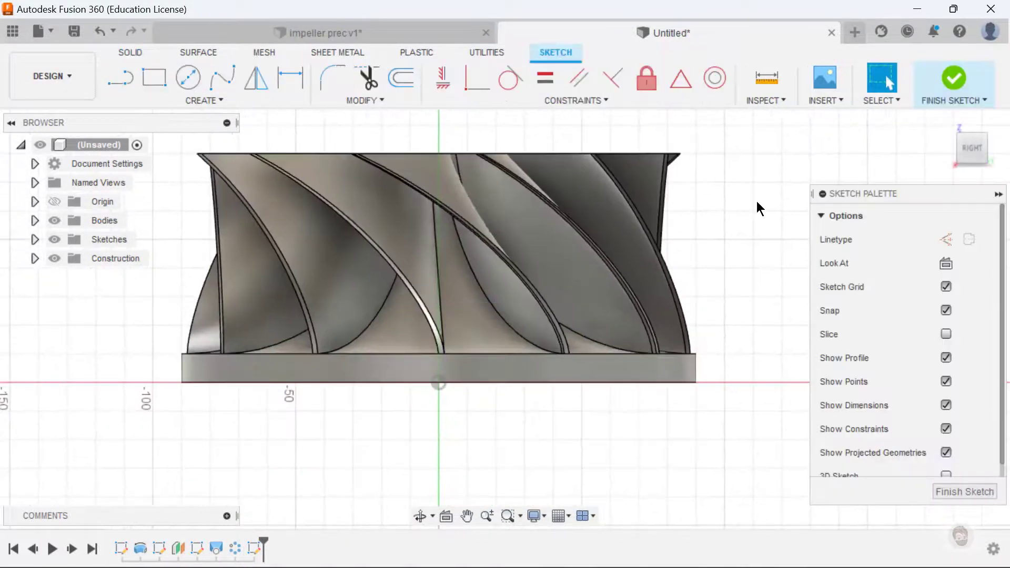
pyautogui.moveTo(756, 201)
pyautogui.mouseDown(button='middle')
pyautogui.moveTo(778, 275)
pyautogui.moveTo(756, 305)
pyautogui.mouseUp(button='middle')
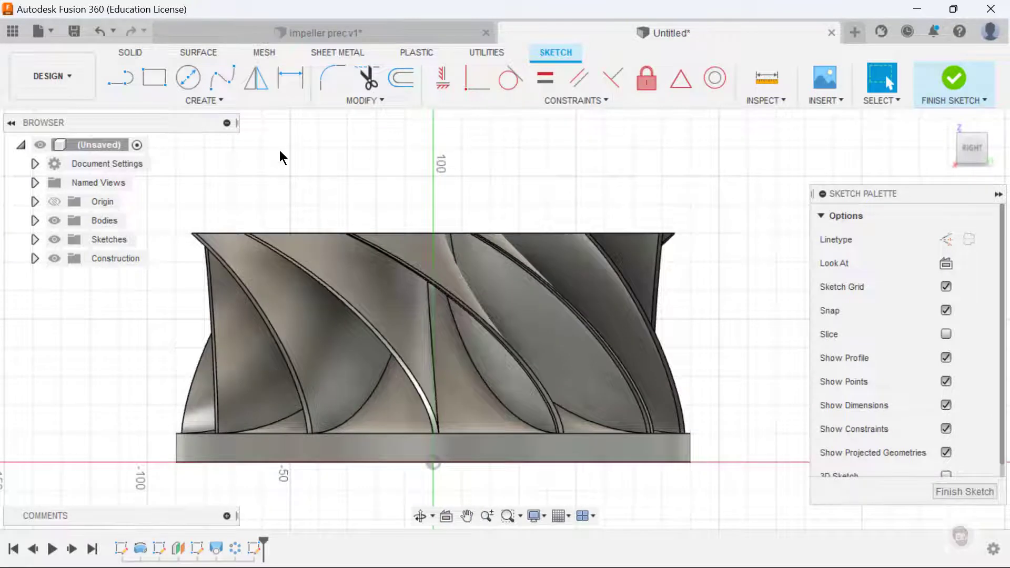
# - Sketch a 137 mm diameter circle beside the blades, centred level with their top and about 100 mm from the impeller axis
pyautogui.click(188, 78)
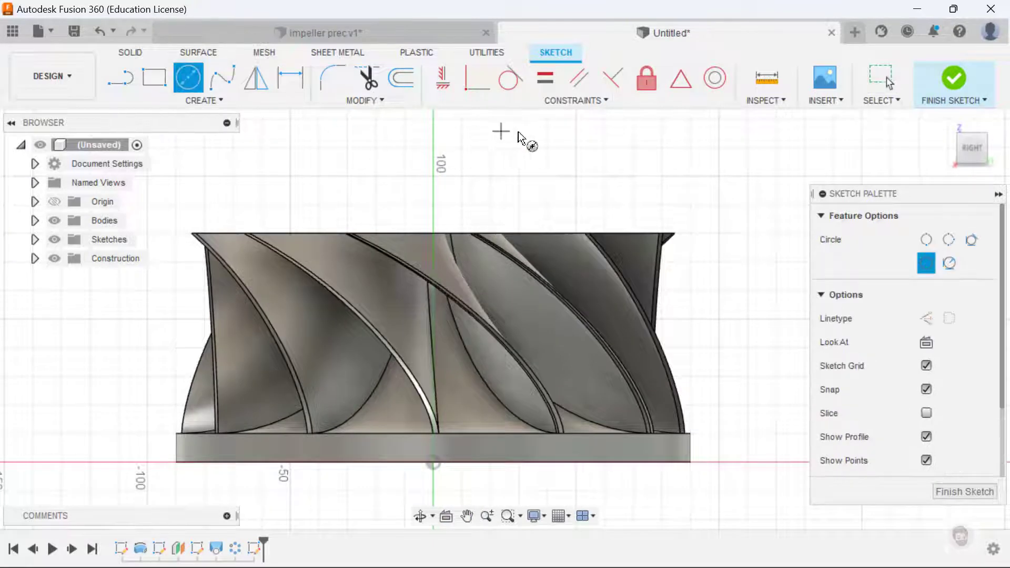
pyautogui.moveTo(546, 149)
pyautogui.mouseDown(button='middle')
pyautogui.moveTo(413, 198)
pyautogui.moveTo(428, 185)
pyautogui.mouseUp(button='middle')
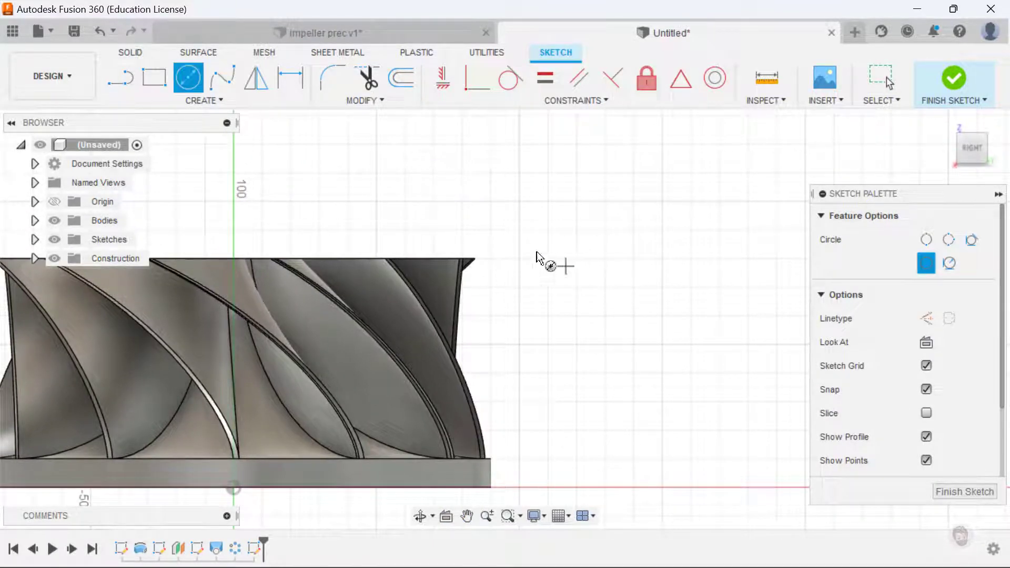
pyautogui.click(519, 258)
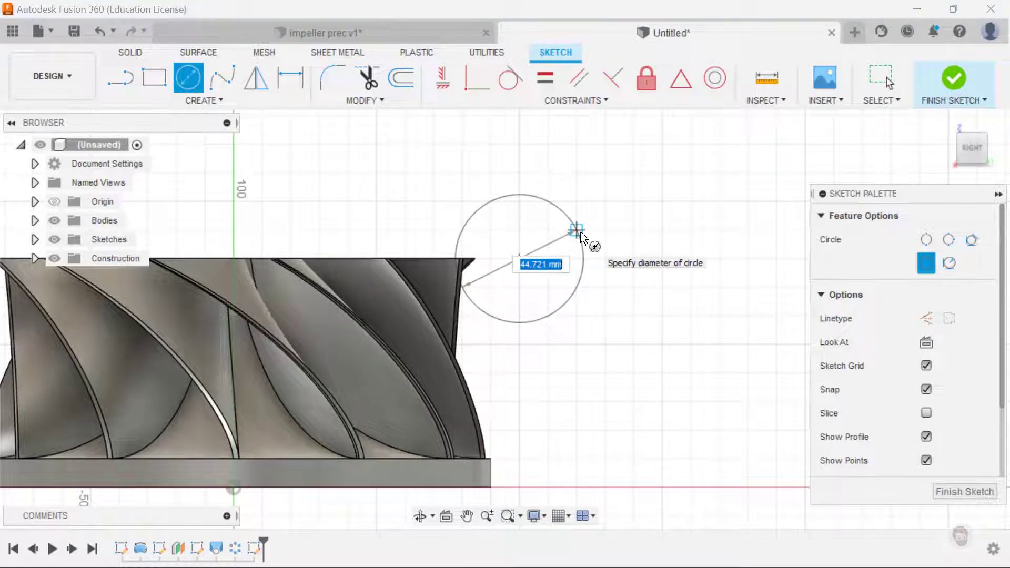
pyautogui.write('13')
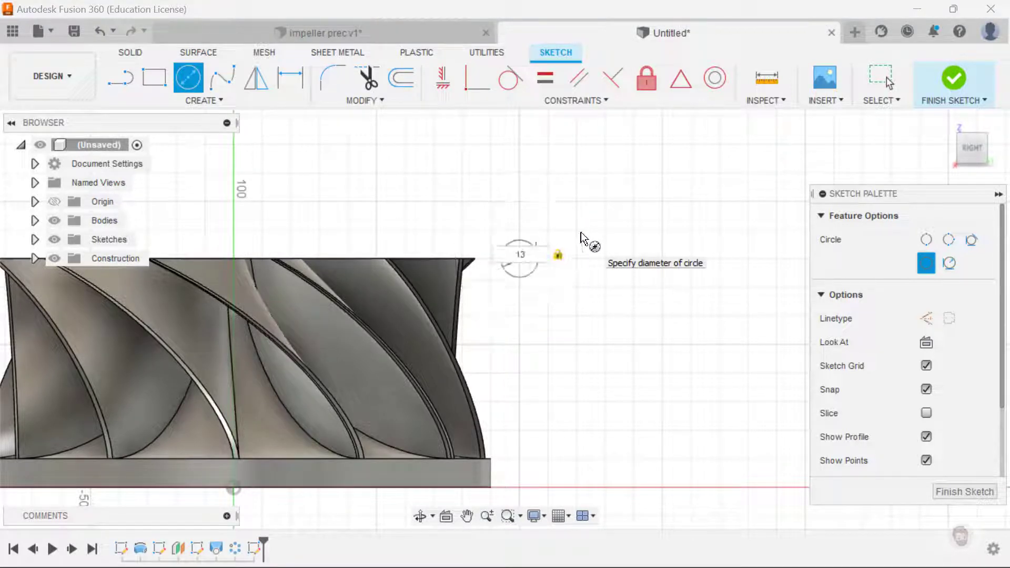
pyautogui.write('7')
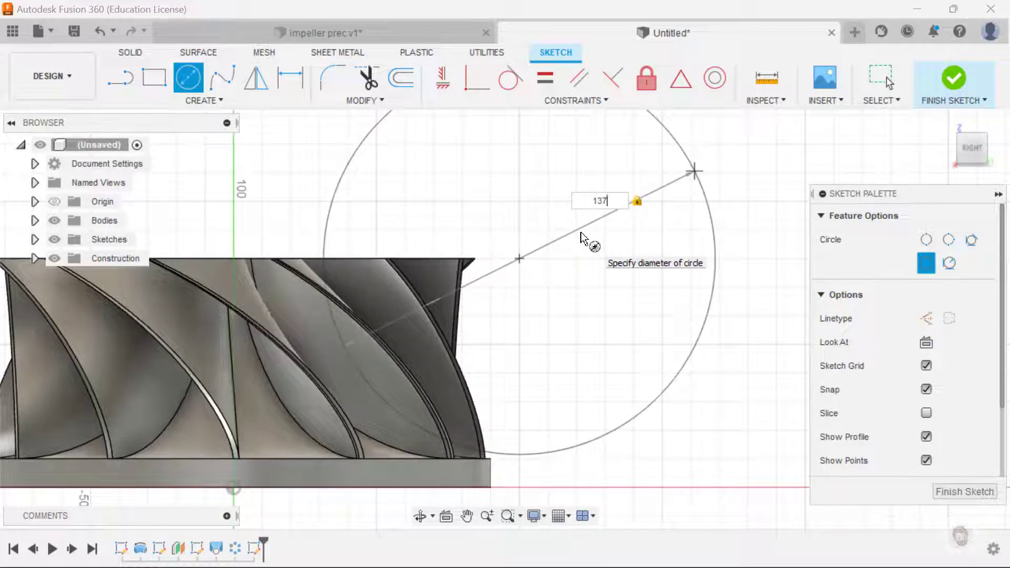
pyautogui.press('Return')
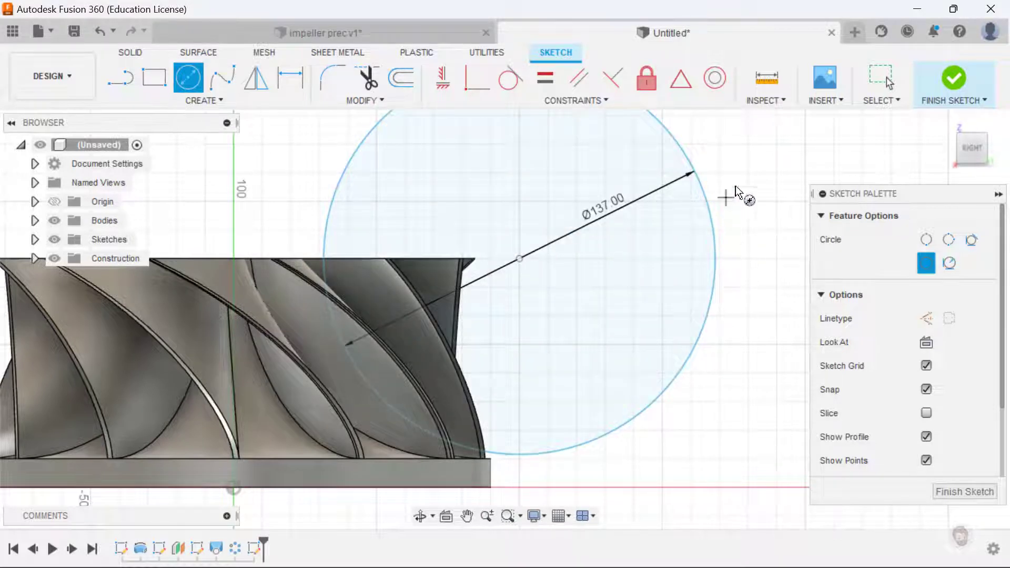
# - Dimension the horizontal distance between the circle's centre and the origin as 127 mm
pyautogui.moveTo(737, 192); pyautogui.dragTo(784, 195, button='middle')
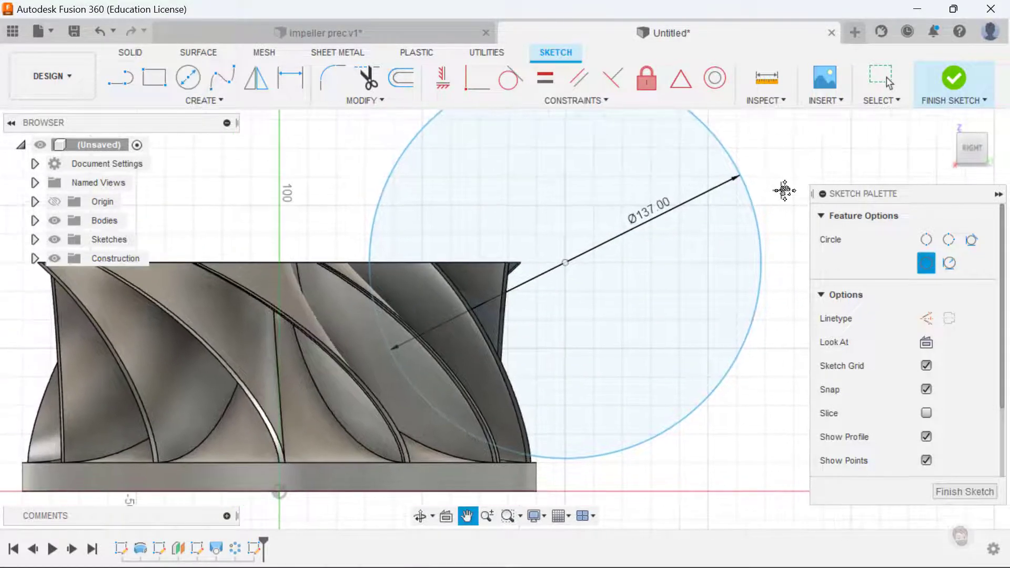
pyautogui.click(290, 79)
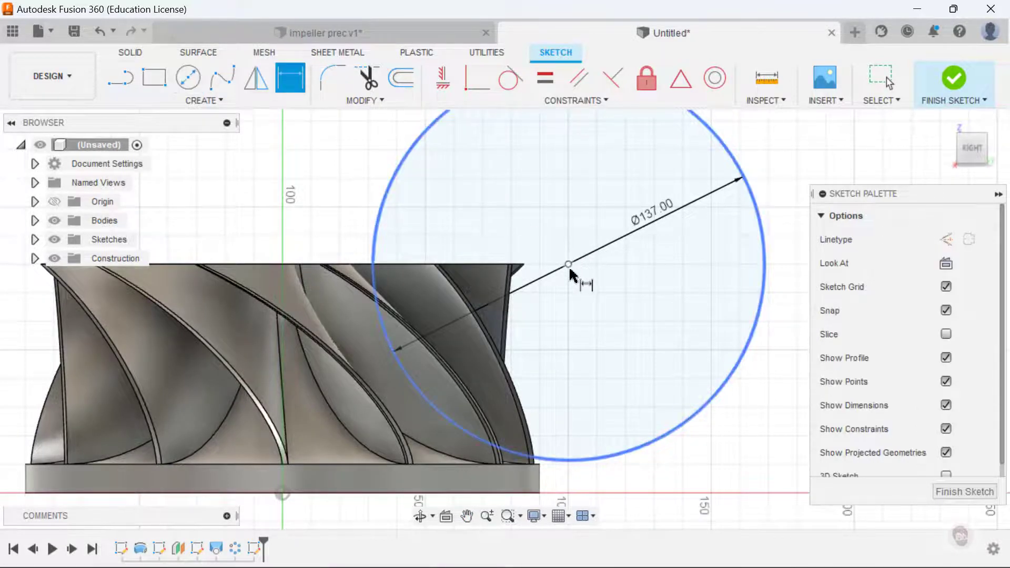
pyautogui.click(569, 264)
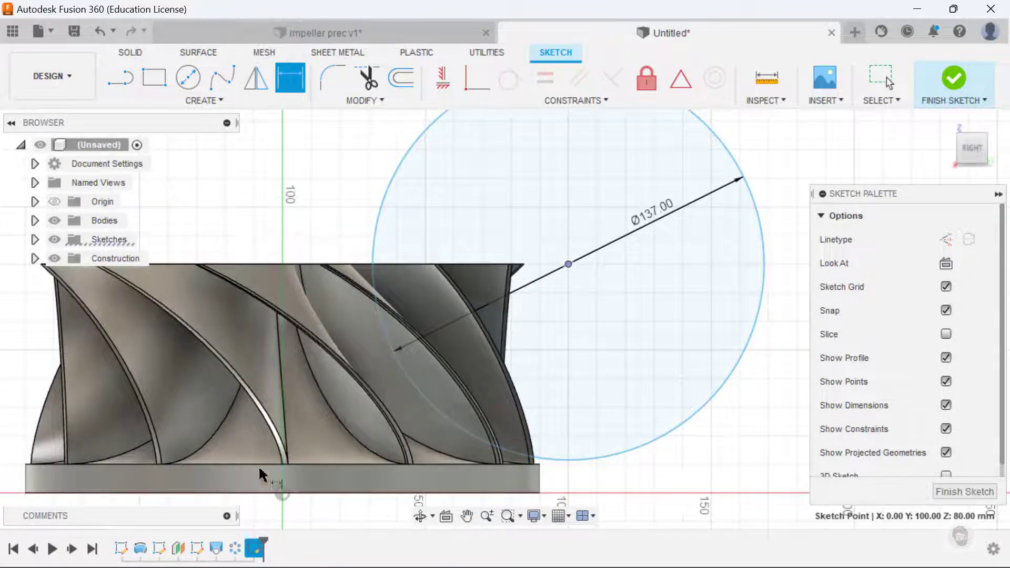
pyautogui.click(282, 494)
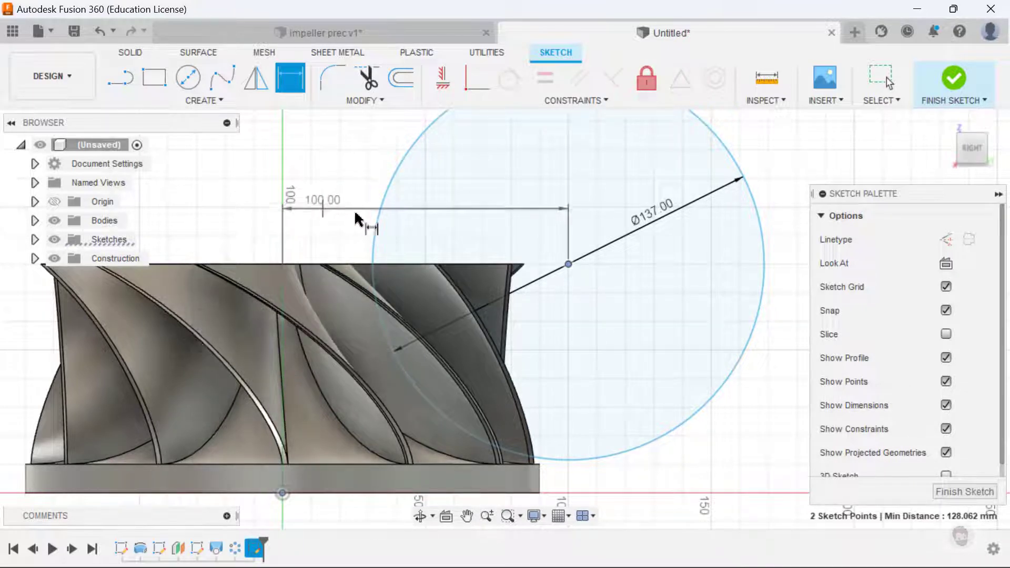
pyautogui.click(360, 169)
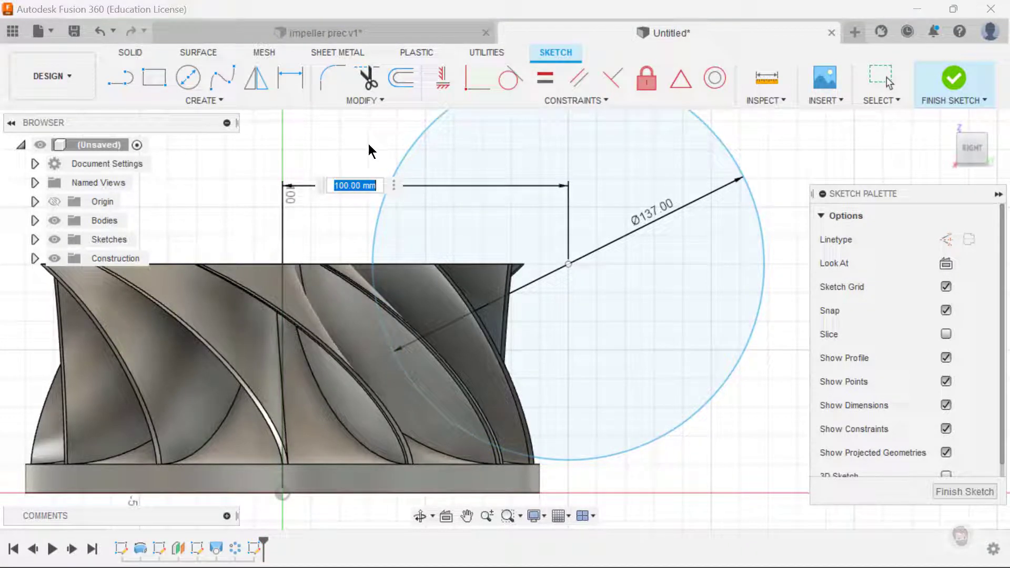
pyautogui.write('127')
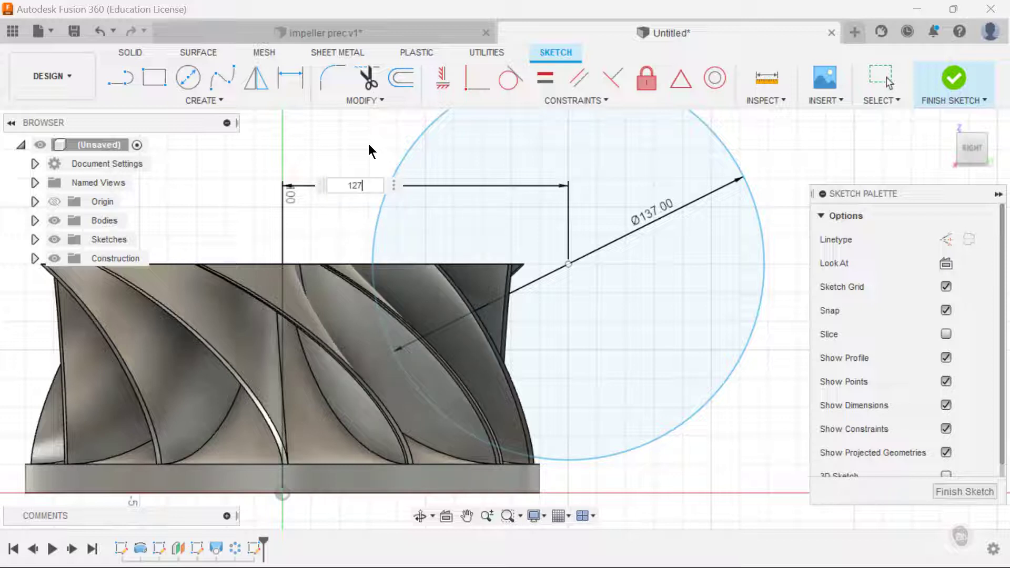
pyautogui.press('Return')
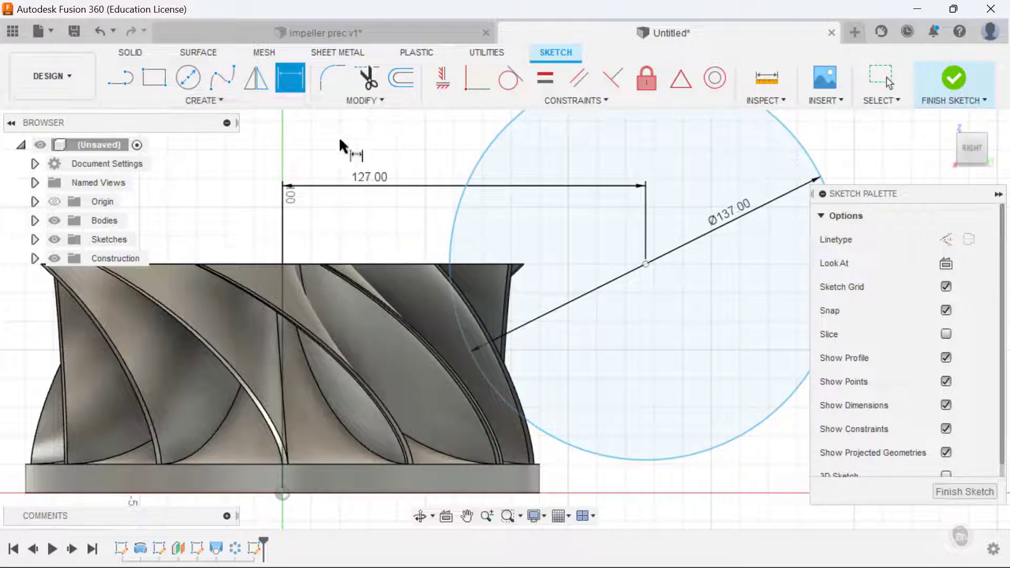
# - Dimension the vertical distance between the circle's centre and the origin as 65 mm, and finish the sketch
pyautogui.click(646, 265)
pyautogui.scroll(1, 646, 265)
pyautogui.moveTo(621, 404); pyautogui.dragTo(667, 265, button='middle')
pyautogui.click(287, 380)
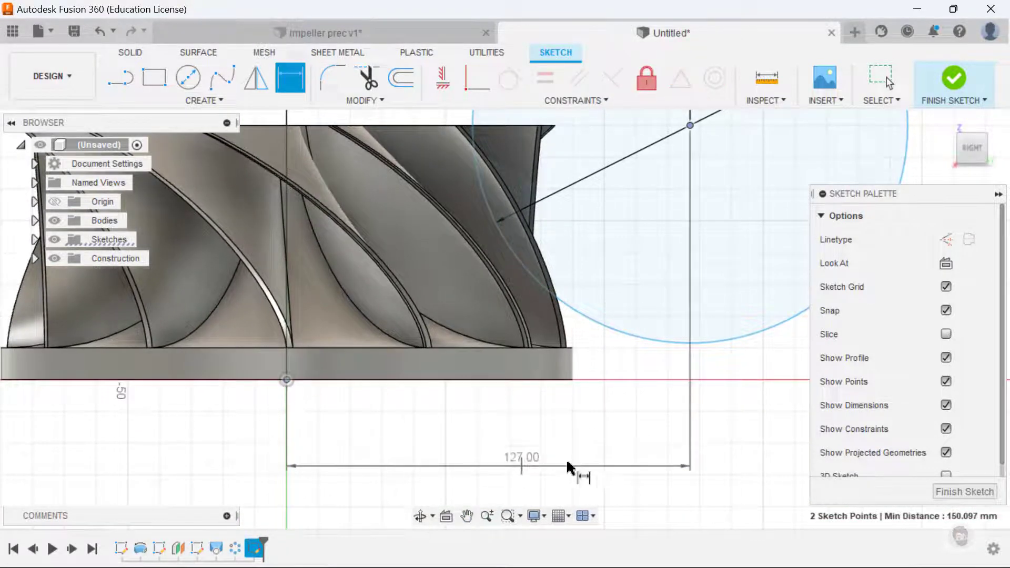
pyautogui.moveTo(729, 386); pyautogui.dragTo(548, 408, button='middle')
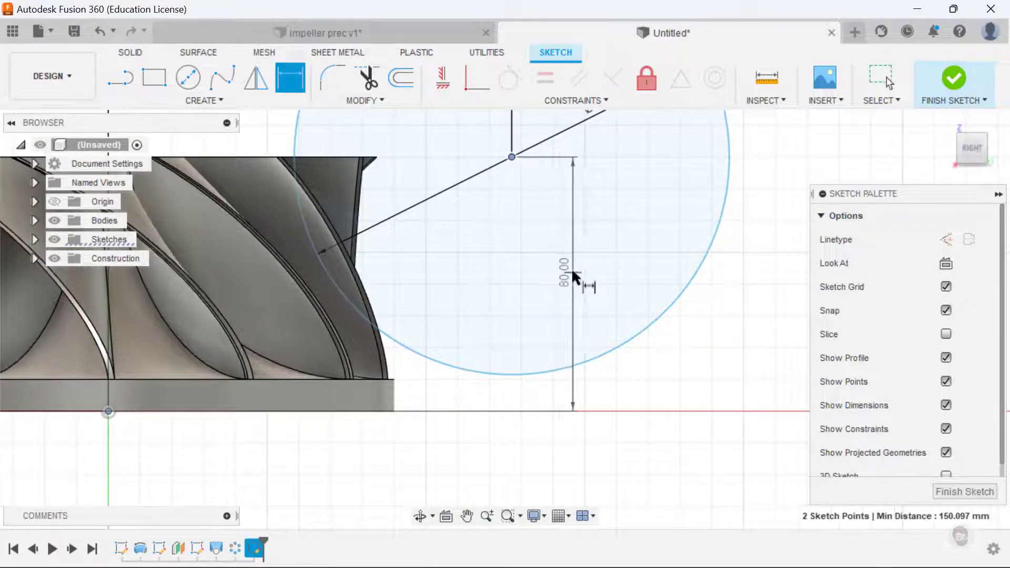
pyautogui.click(576, 280)
pyautogui.scroll(1, 576, 280)
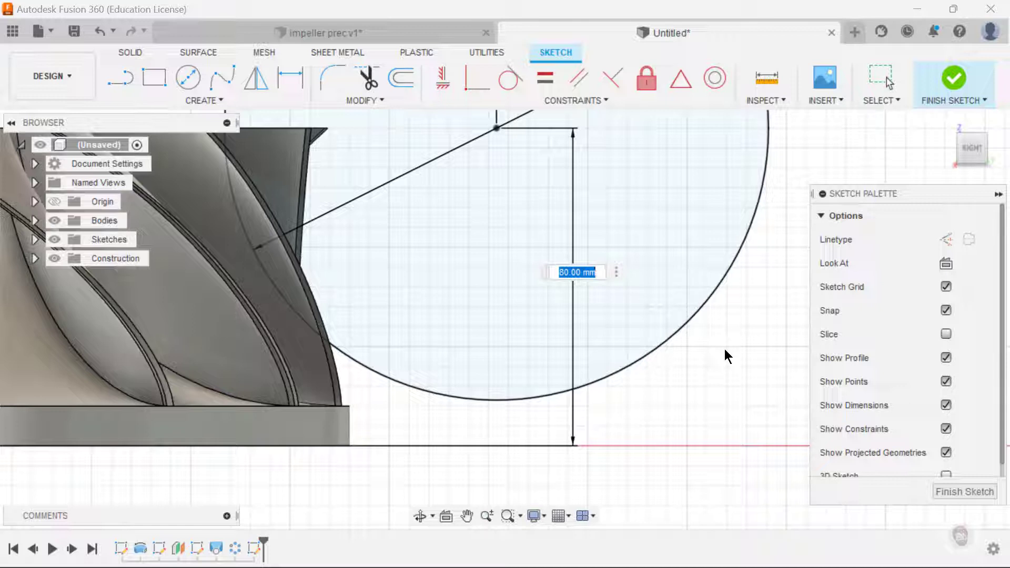
pyautogui.write('65')
pyautogui.press('Return')
pyautogui.scroll(1, 726, 287)
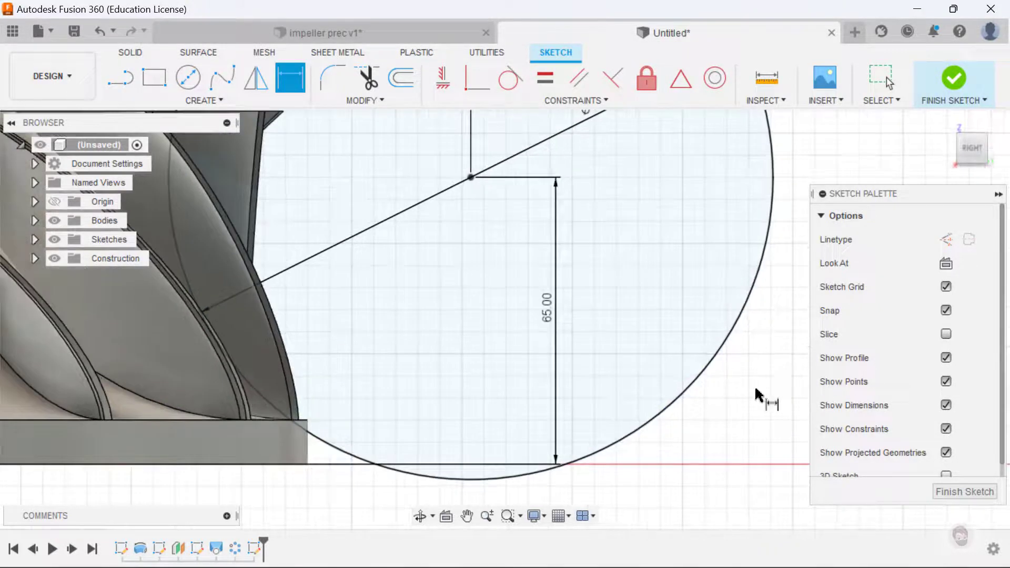
pyautogui.moveTo(755, 386); pyautogui.dragTo(750, 432, button='middle')
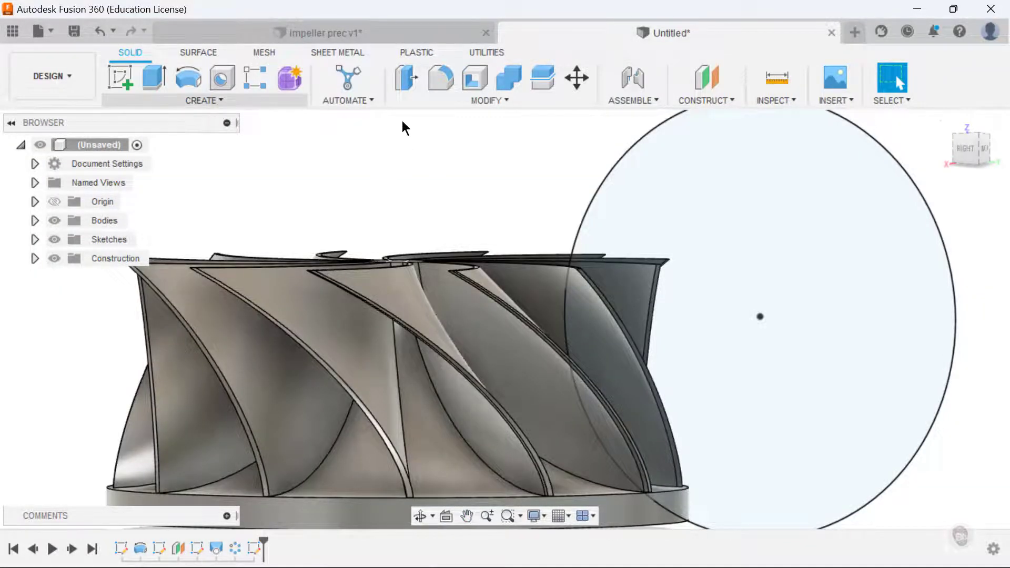
pyautogui.click(809, 228)
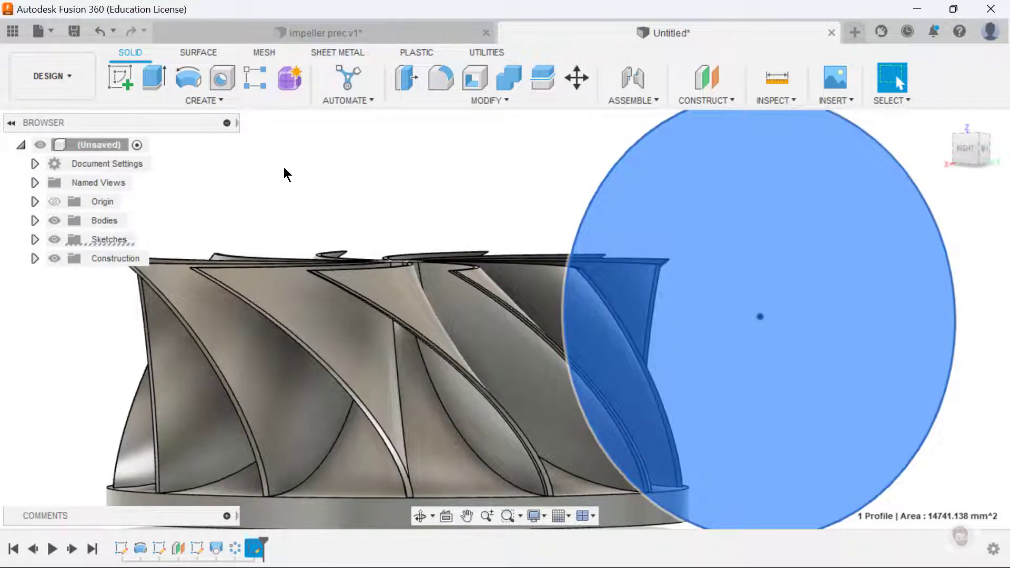
pyautogui.rightClick(284, 173)
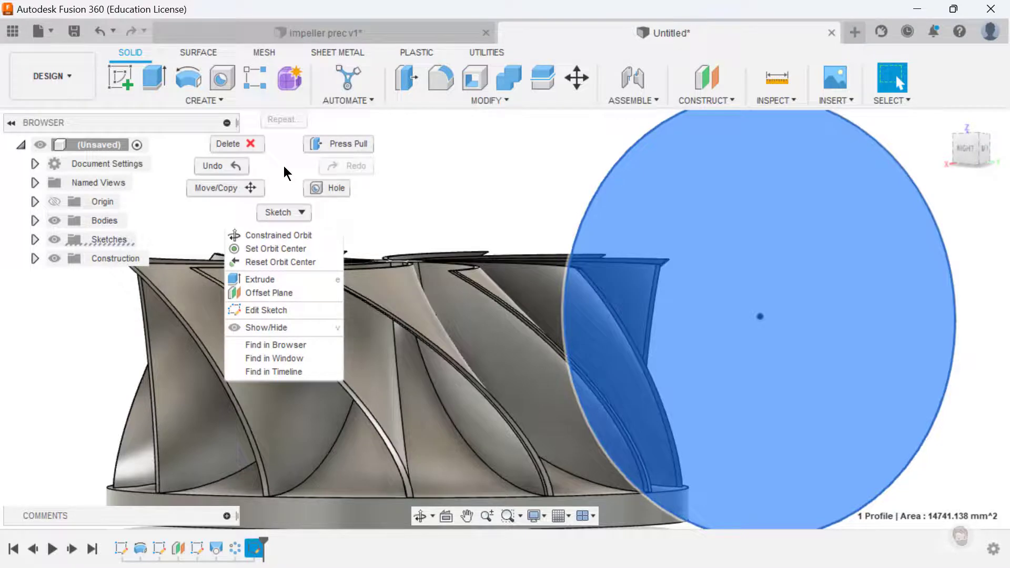
pyautogui.click(337, 144)
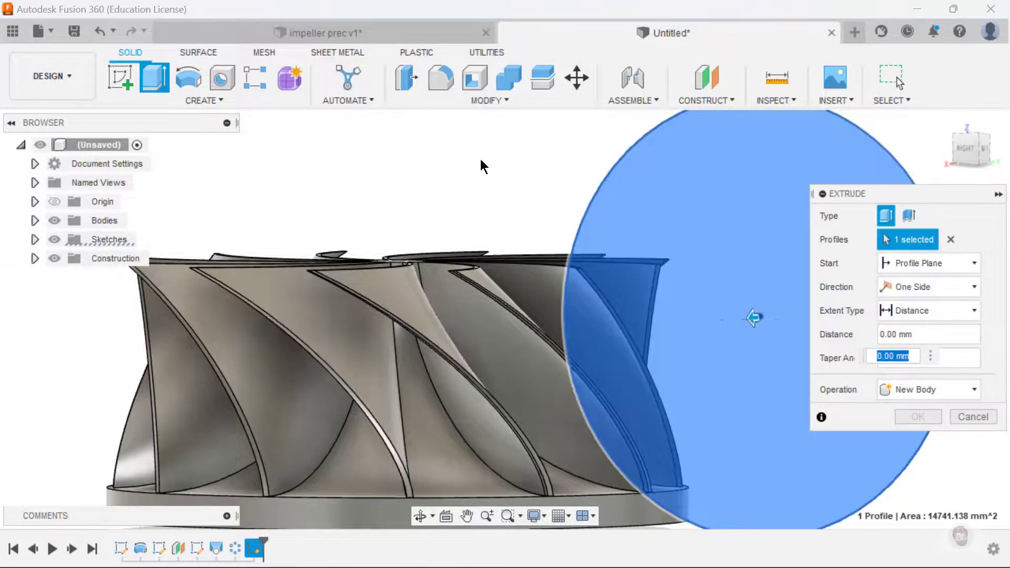
pyautogui.keyDown('shift'); pyautogui.moveTo(458, 214); pyautogui.dragTo(410, 227, button='middle'); pyautogui.keyUp('shift')
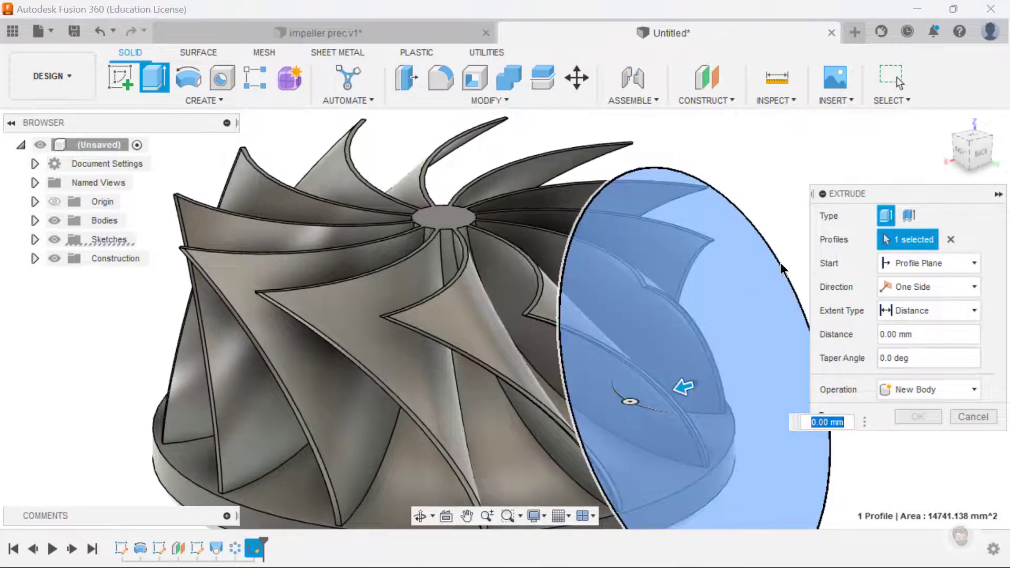
pyautogui.click(983, 419)
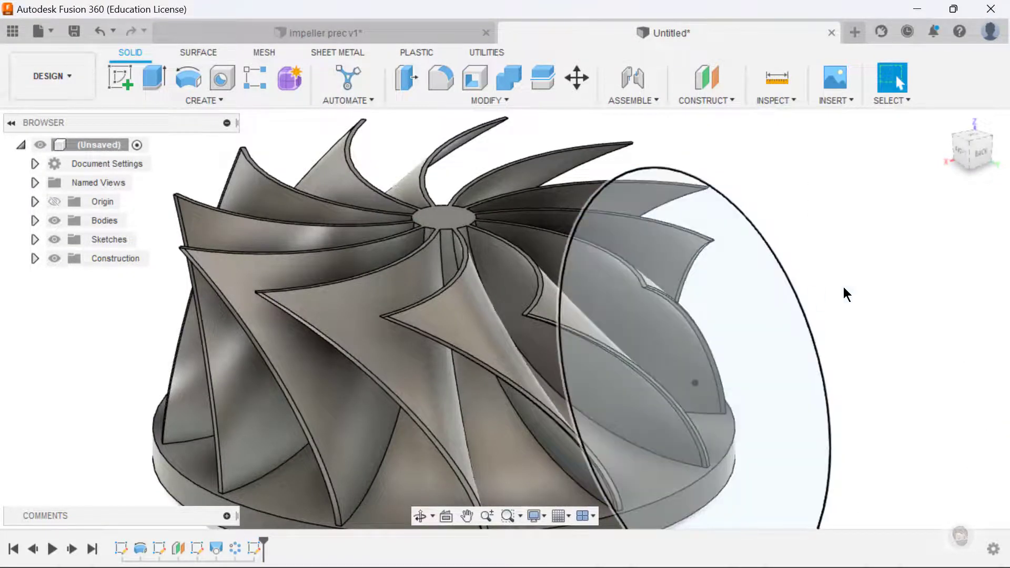
# - Revolve the circle profile 360 degrees about the hub's axis as a Cut to trim the outer blade edges
pyautogui.click(972, 153)
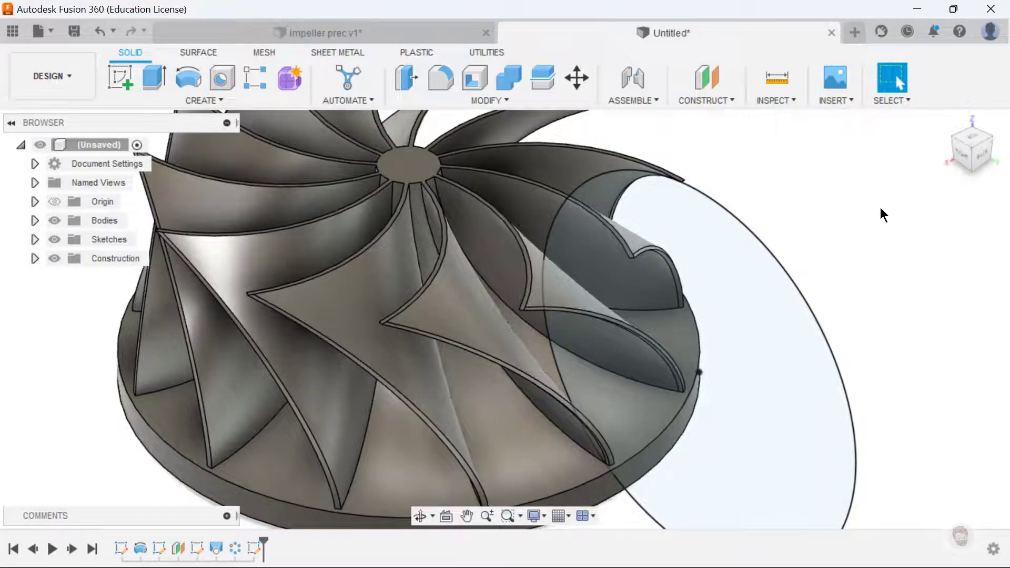
pyautogui.click(788, 336)
pyautogui.rightClick(787, 333)
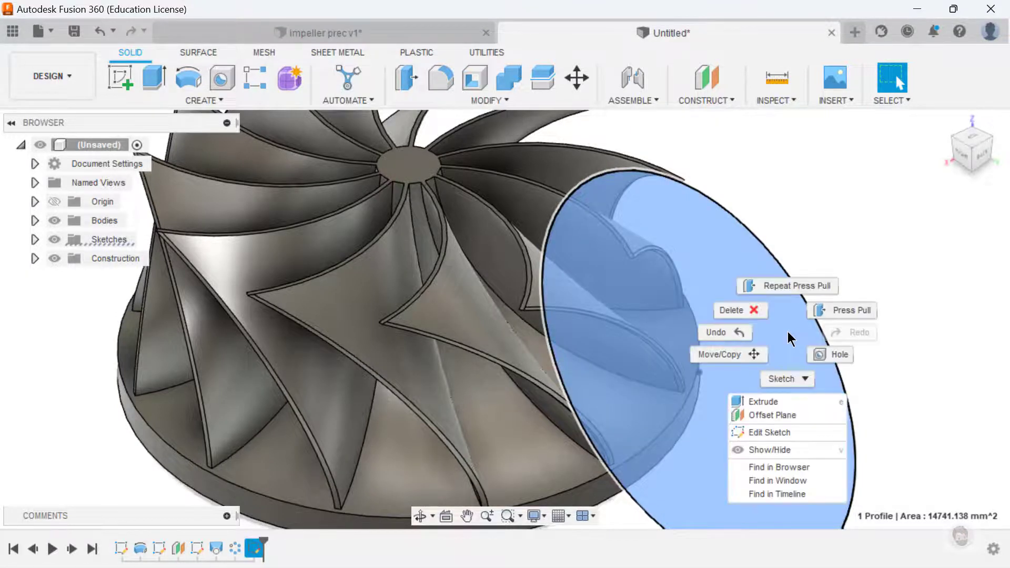
pyautogui.click(787, 336)
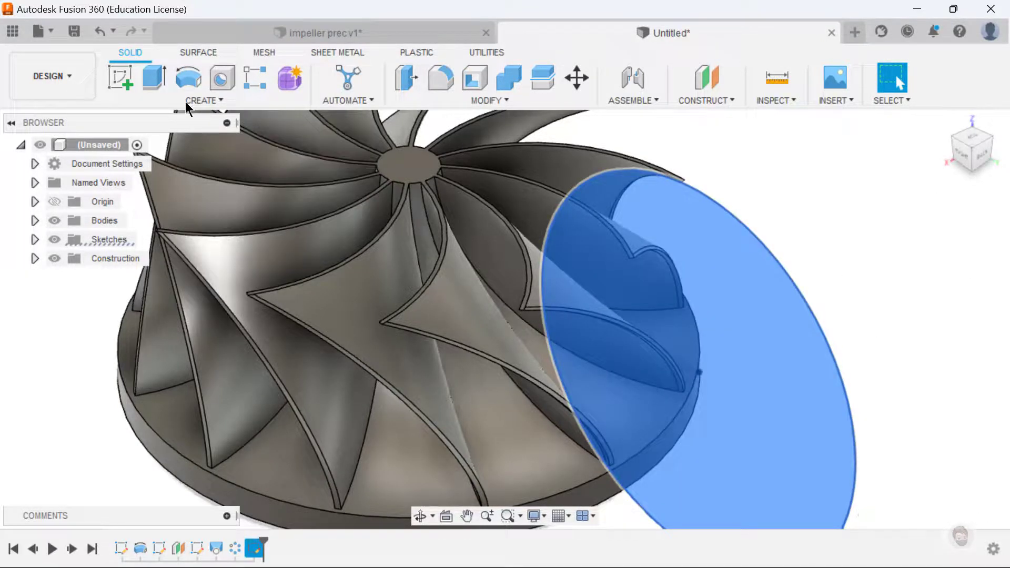
pyautogui.click(187, 101)
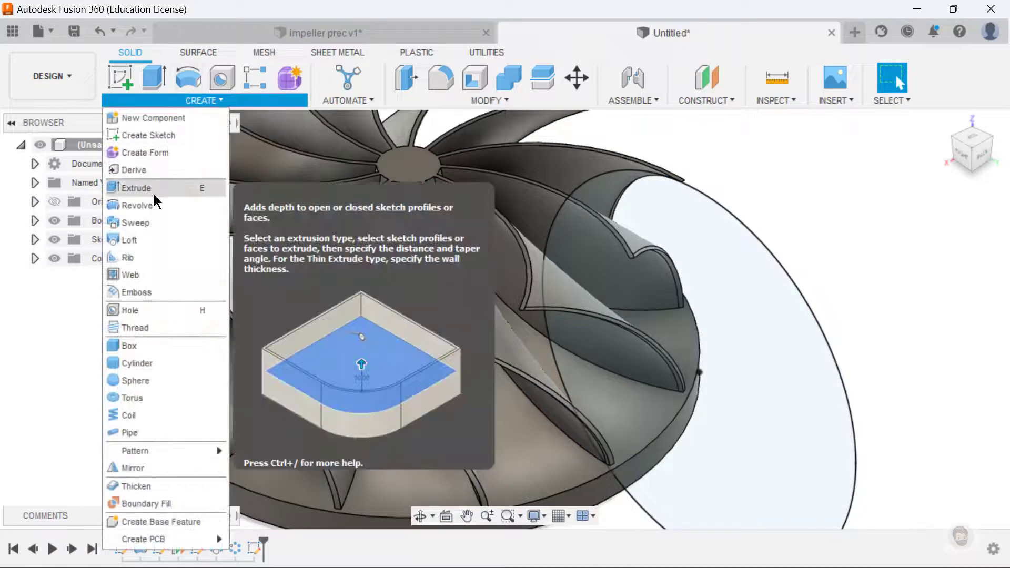
pyautogui.click(163, 203)
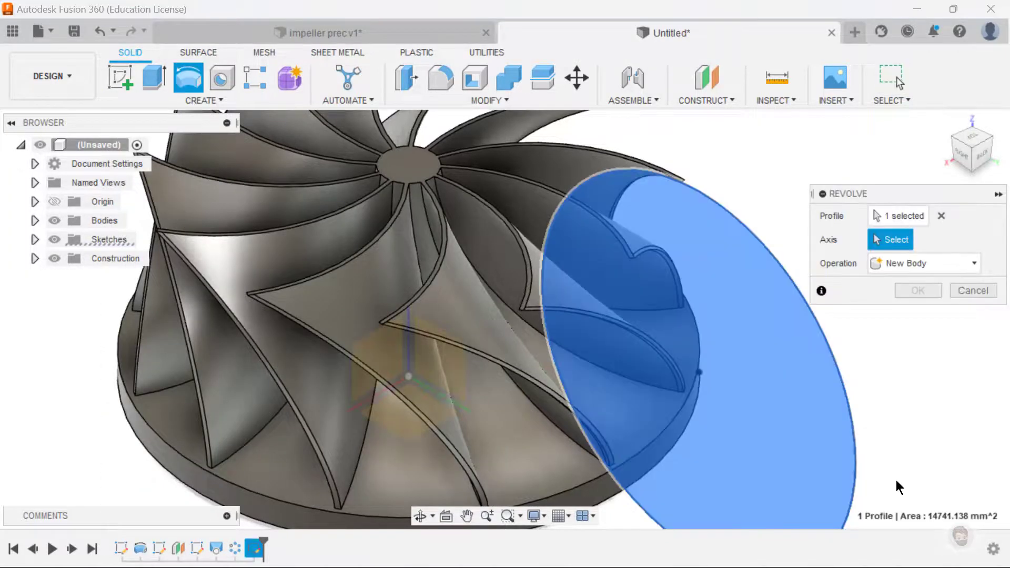
pyautogui.keyDown('shift'); pyautogui.moveTo(745, 163); pyautogui.dragTo(429, 275, button='middle'); pyautogui.keyUp('shift')
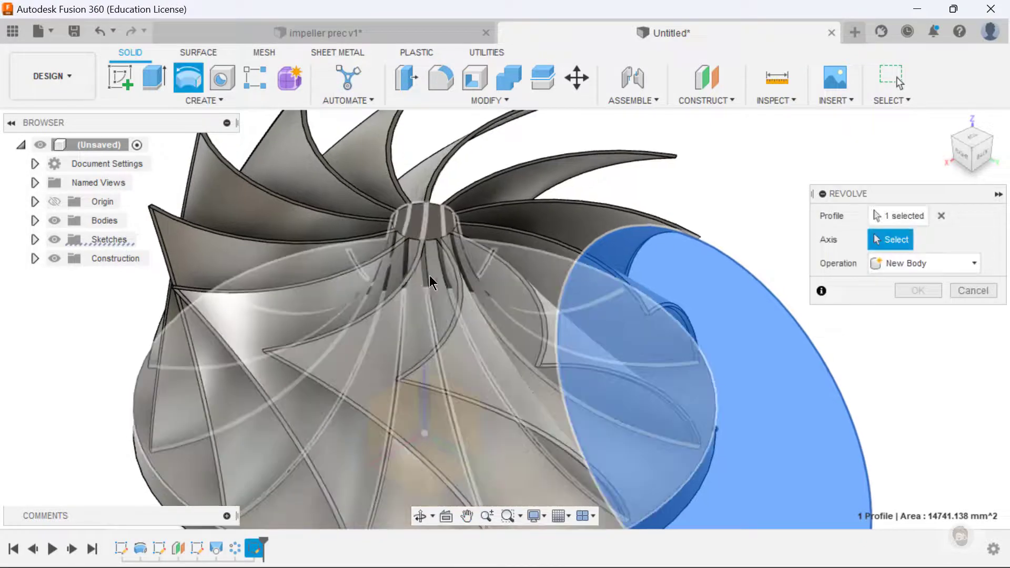
pyautogui.click(426, 244)
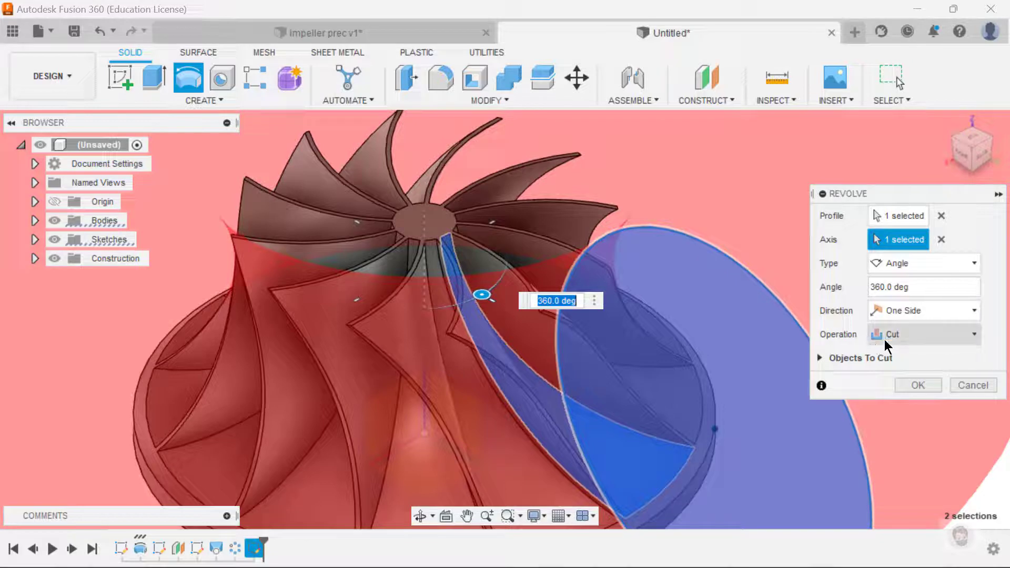
pyautogui.click(922, 384)
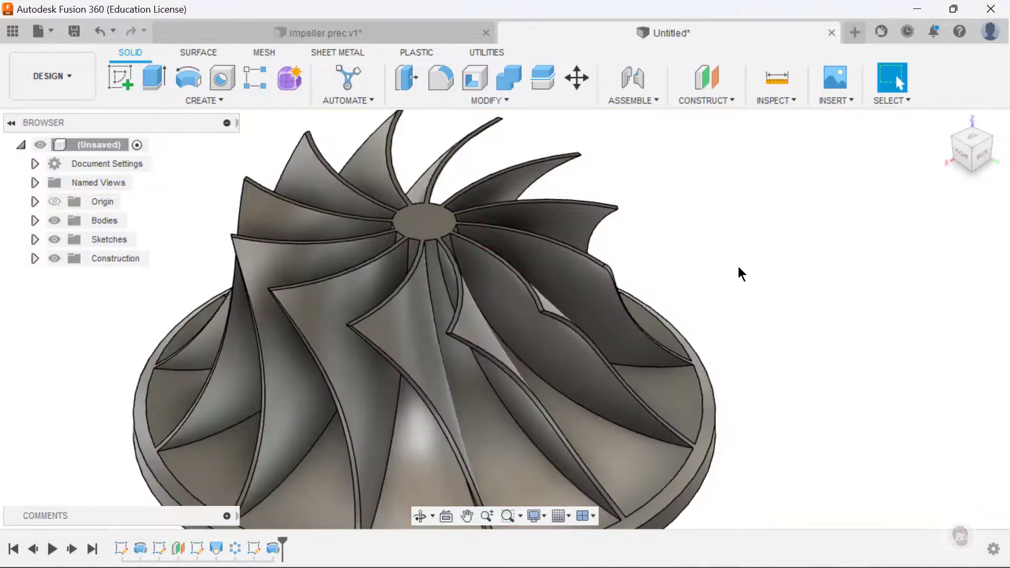
# - Place a simple hole on the hub's top face with a flat drill point and a 15 mm diameter
pyautogui.keyDown('shift'); pyautogui.moveTo(777, 263); pyautogui.dragTo(535, 330, button='middle'); pyautogui.keyUp('shift')
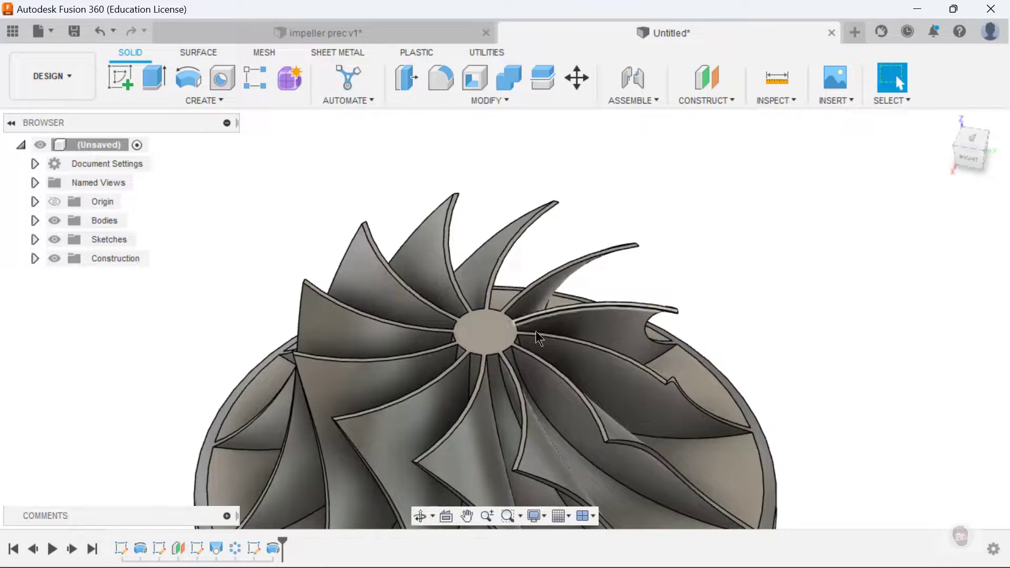
pyautogui.click(476, 342)
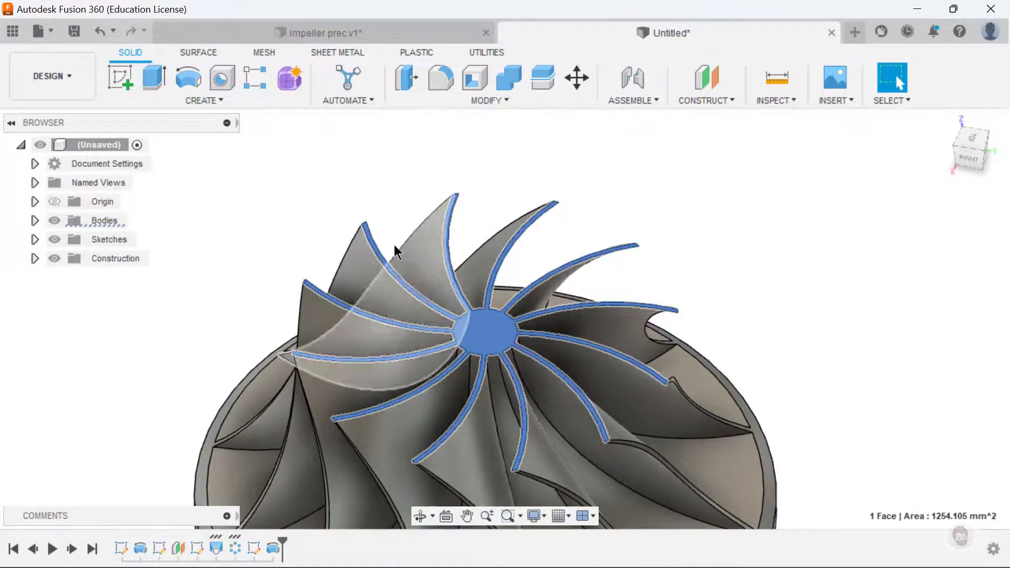
pyautogui.click(221, 78)
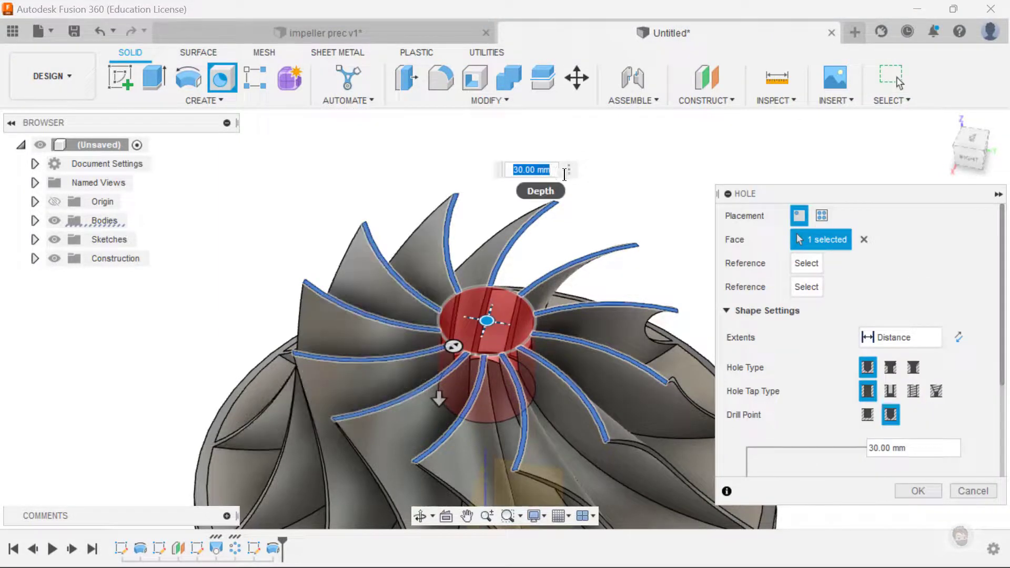
pyautogui.scroll(-3, 899, 328)
pyautogui.scroll(2, 894, 339)
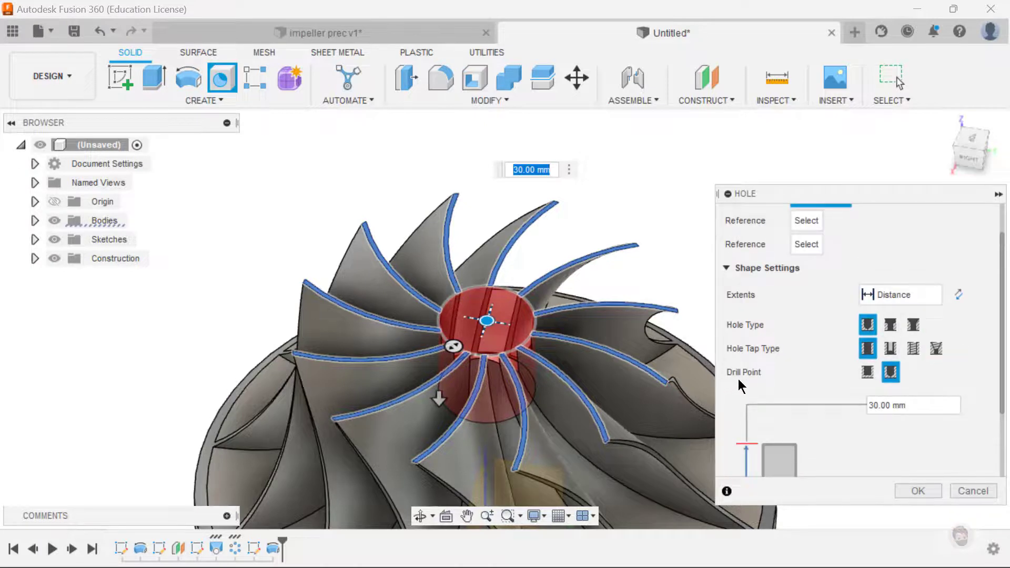
pyautogui.click(867, 373)
pyautogui.click(867, 377)
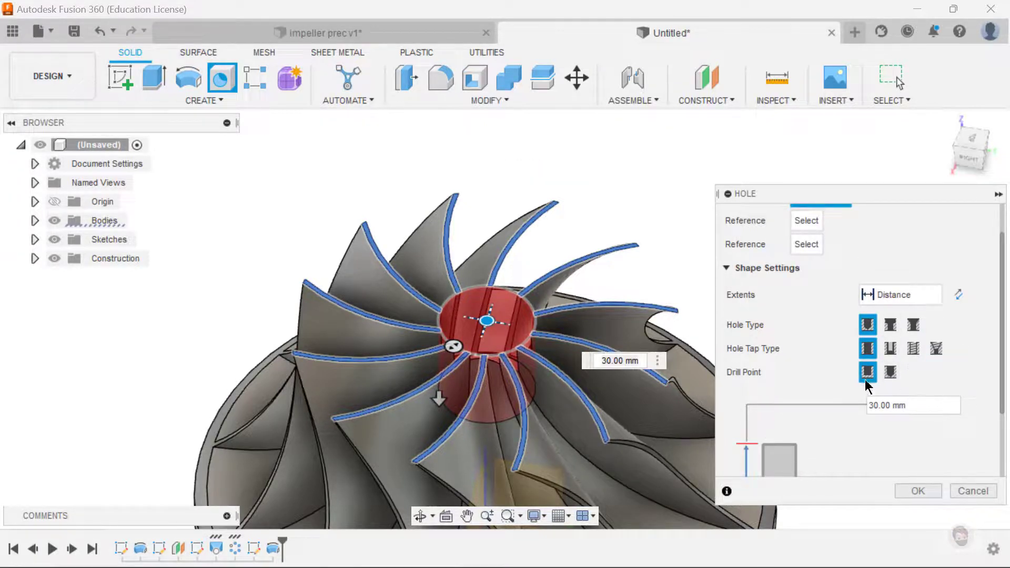
pyautogui.scroll(-2, 788, 315)
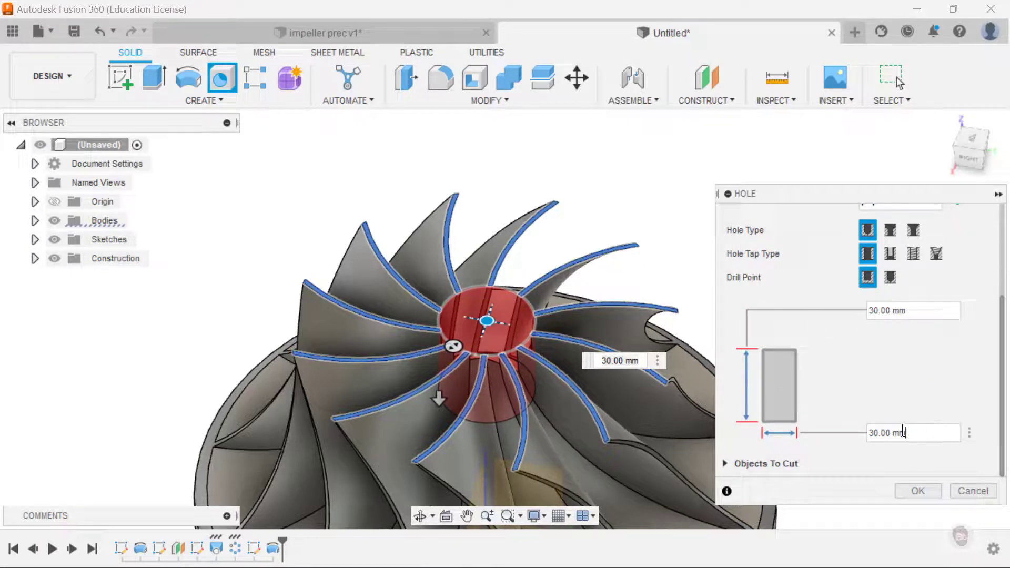
pyautogui.click(872, 433)
pyautogui.write('15')
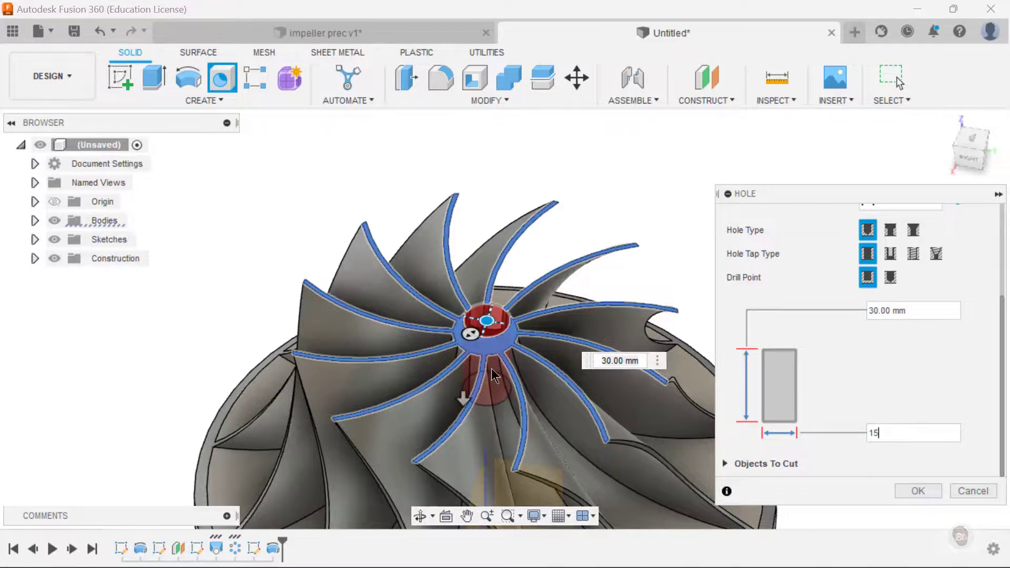
# - Snap the hole's centre to the centre of the hub's top face and cut it 80 mm deep
pyautogui.scroll(5, 508, 312)
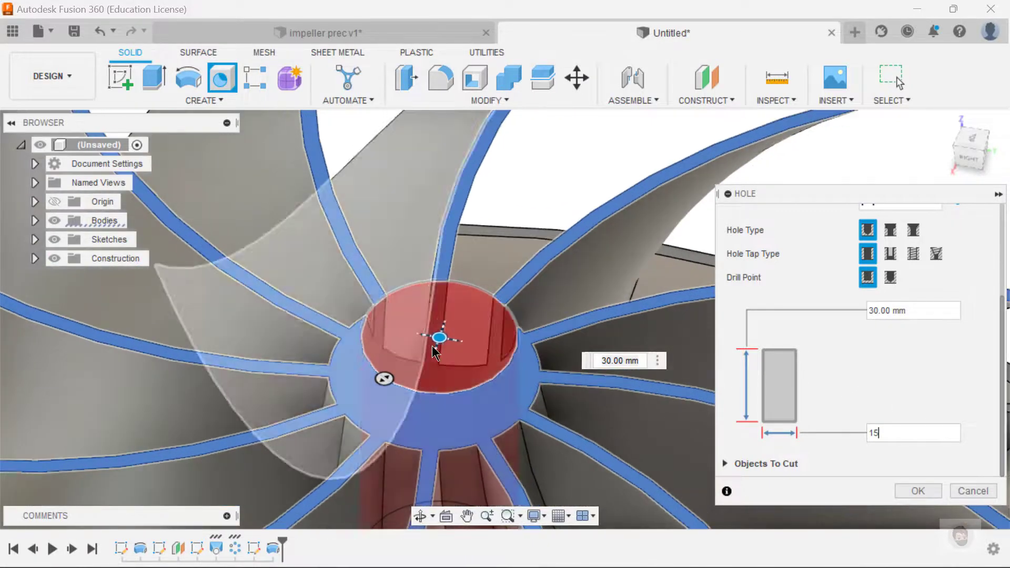
pyautogui.moveTo(441, 339); pyautogui.dragTo(440, 379)
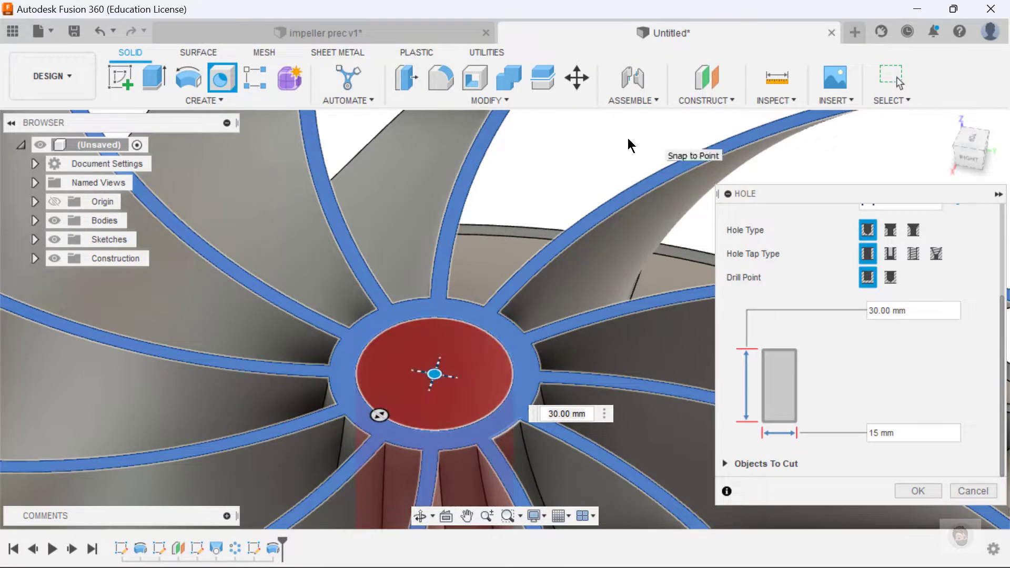
pyautogui.scroll(-5, 571, 168)
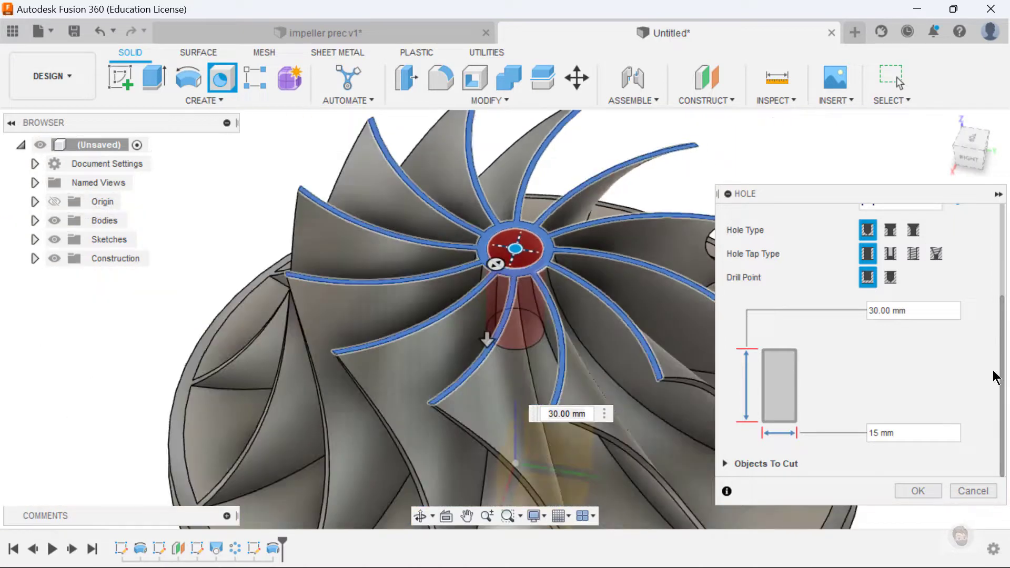
pyautogui.click(863, 308)
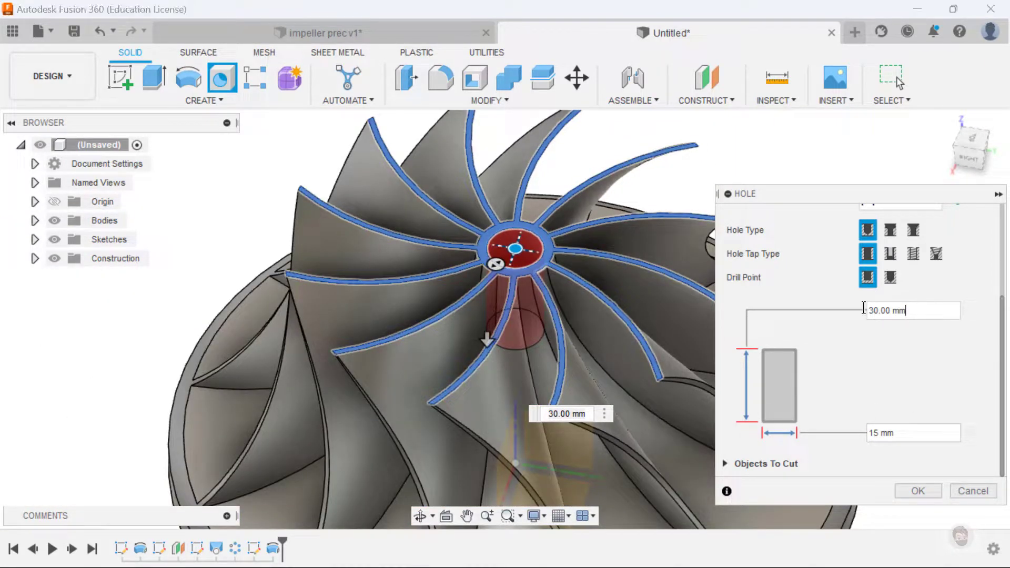
pyautogui.moveTo(905, 311); pyautogui.dragTo(855, 311)
pyautogui.write('80')
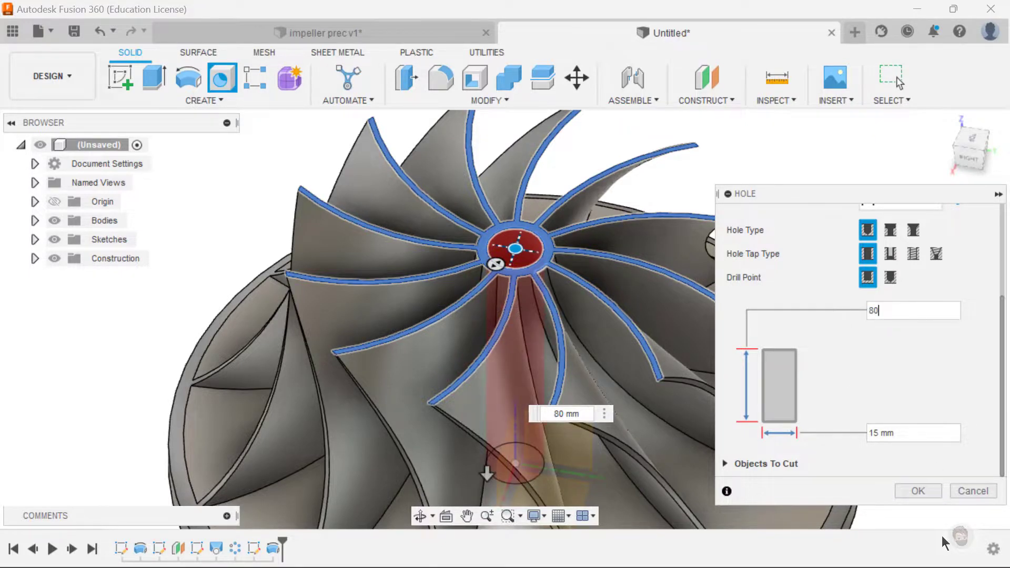
pyautogui.click(937, 494)
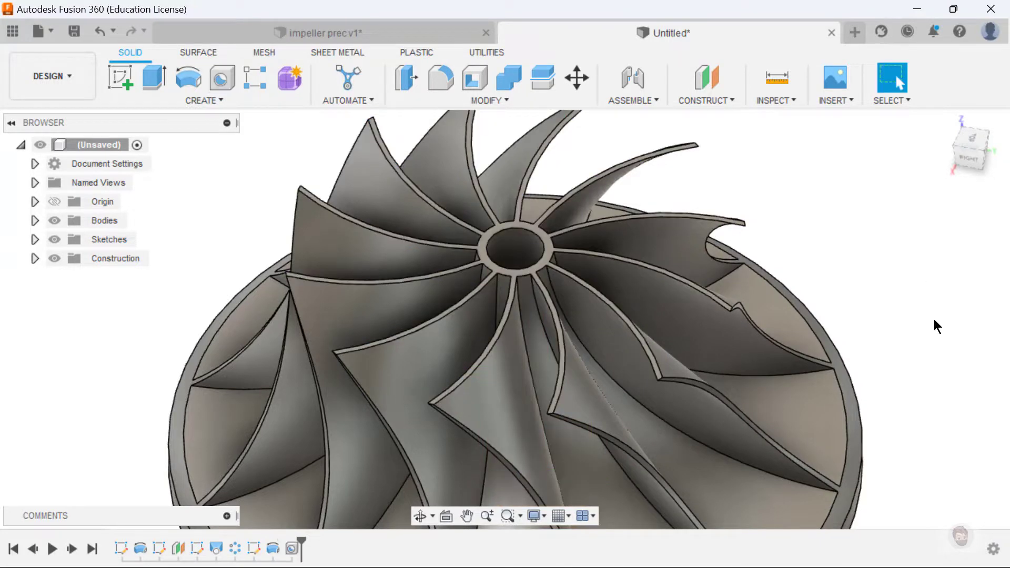
pyautogui.moveTo(933, 319); pyautogui.dragTo(782, 237, button='middle')
pyautogui.scroll(-3, 773, 294)
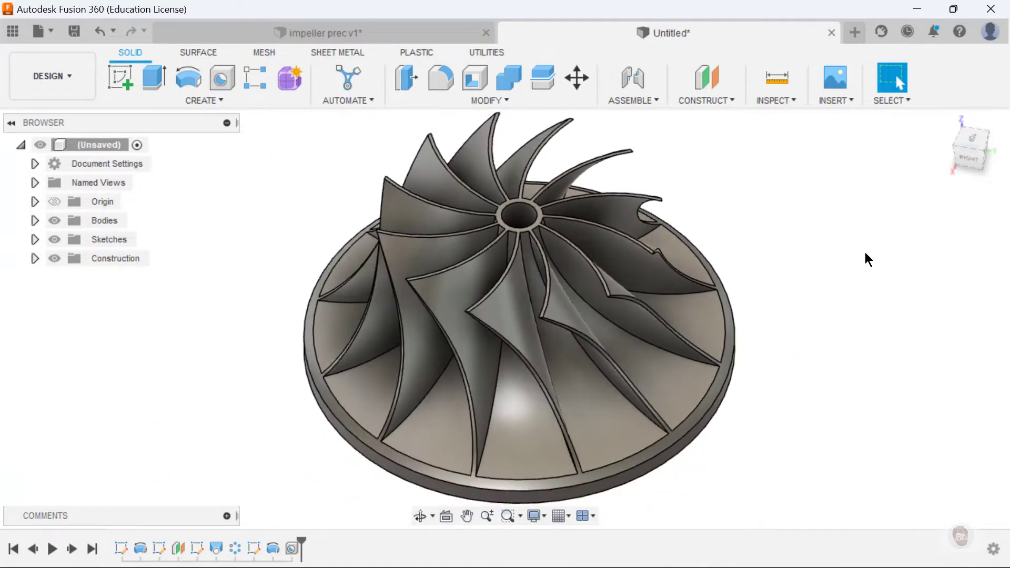
pyautogui.keyDown('shift'); pyautogui.moveTo(866, 257); pyautogui.dragTo(525, 252, button='middle'); pyautogui.keyUp('shift')
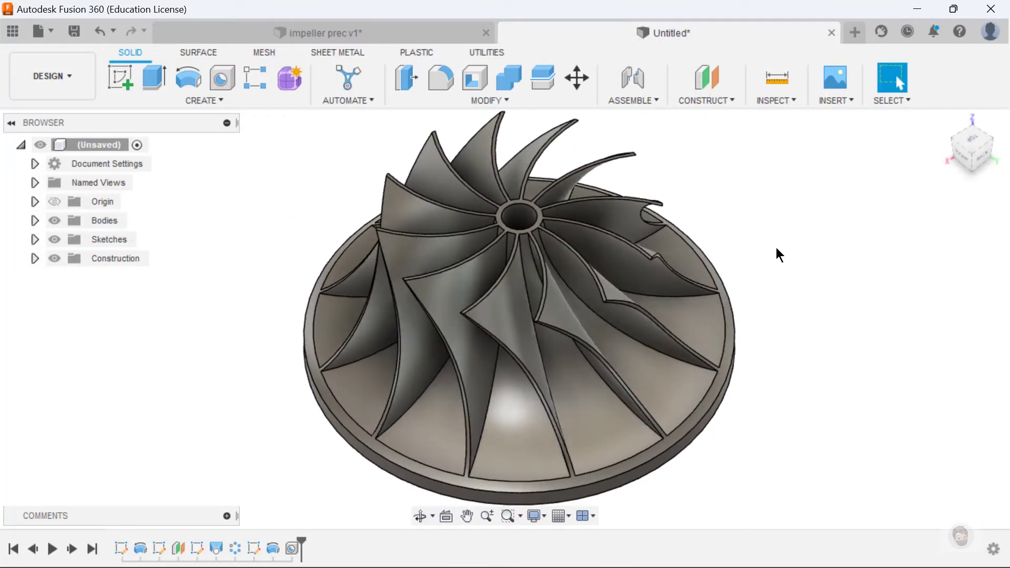